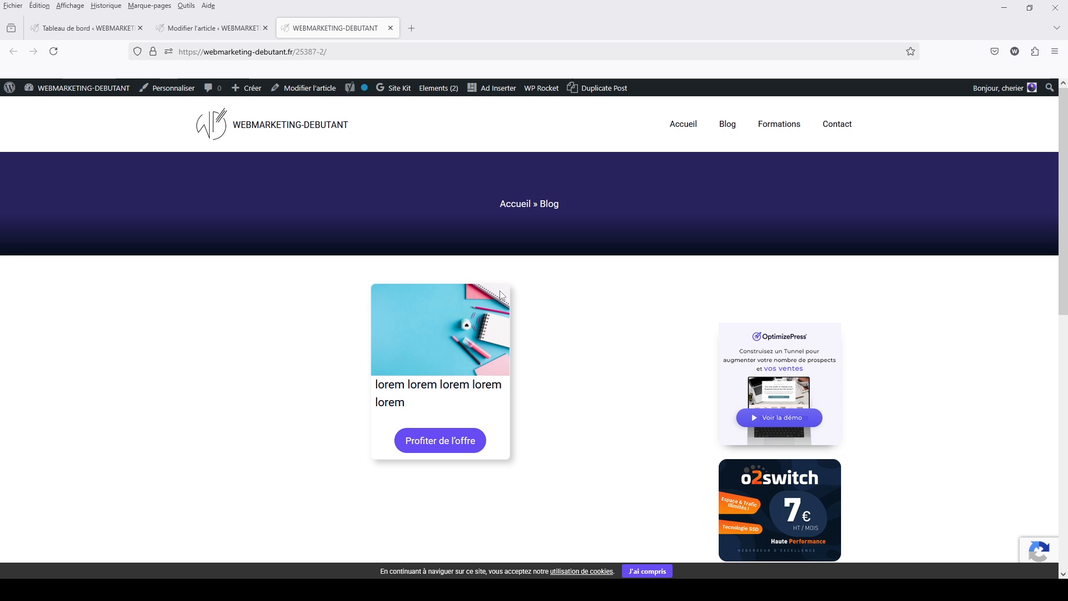
Search the WordPress plugin directory for "hurry timer", and install and activate the HurryTimer extension
click(102, 34)
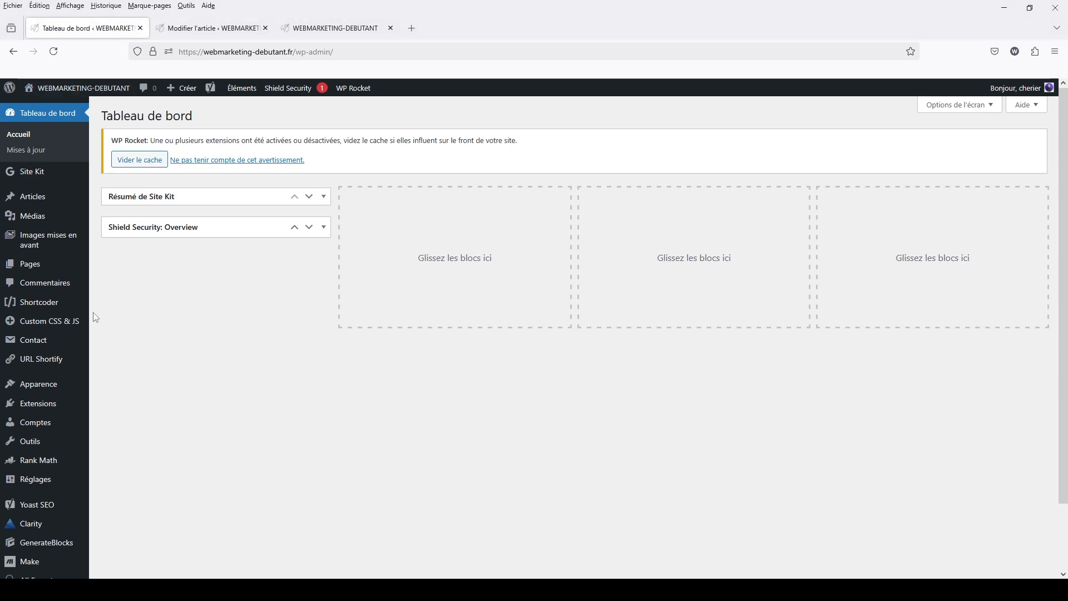
mouse_move(56, 405)
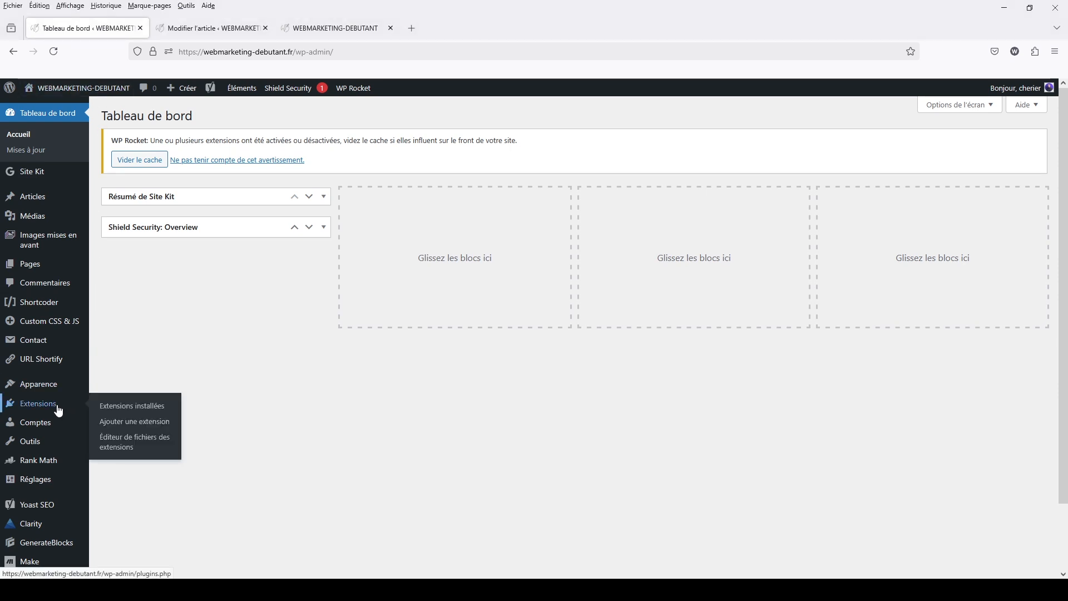
click(119, 422)
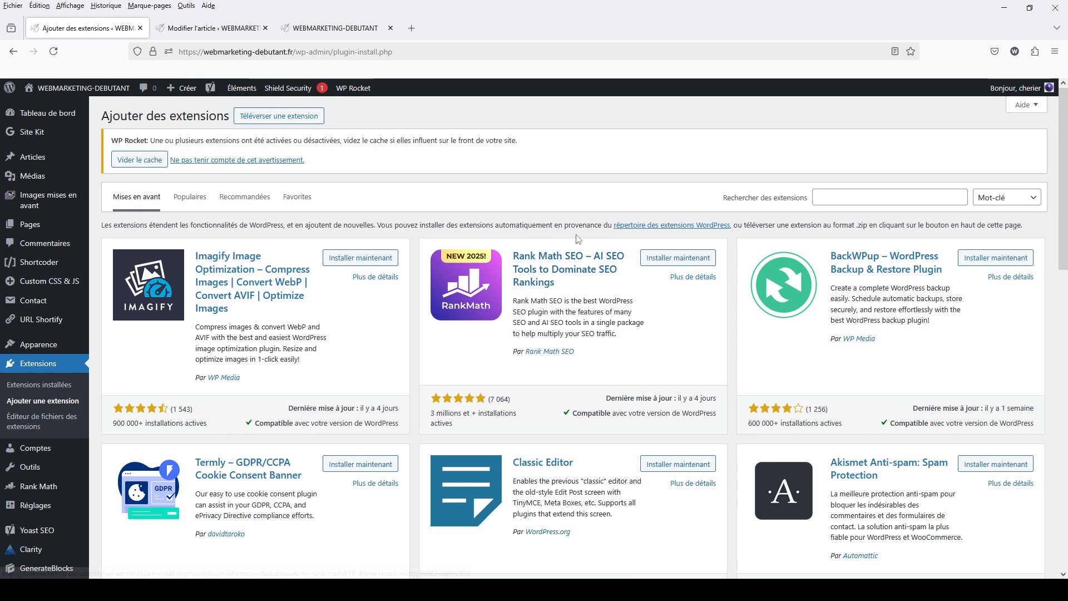
click(833, 200)
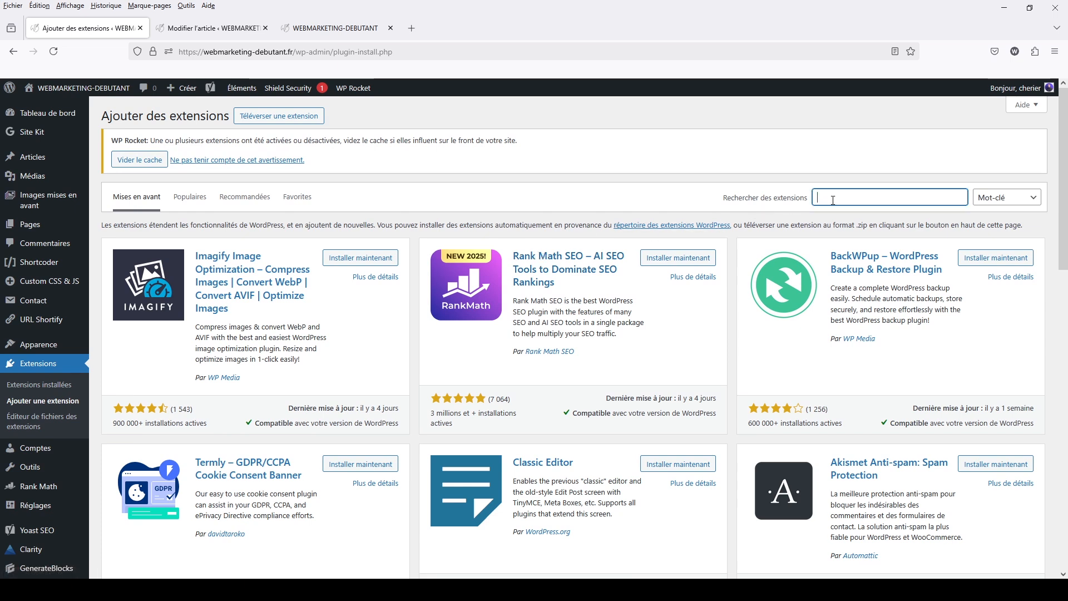
text(hurry timer)
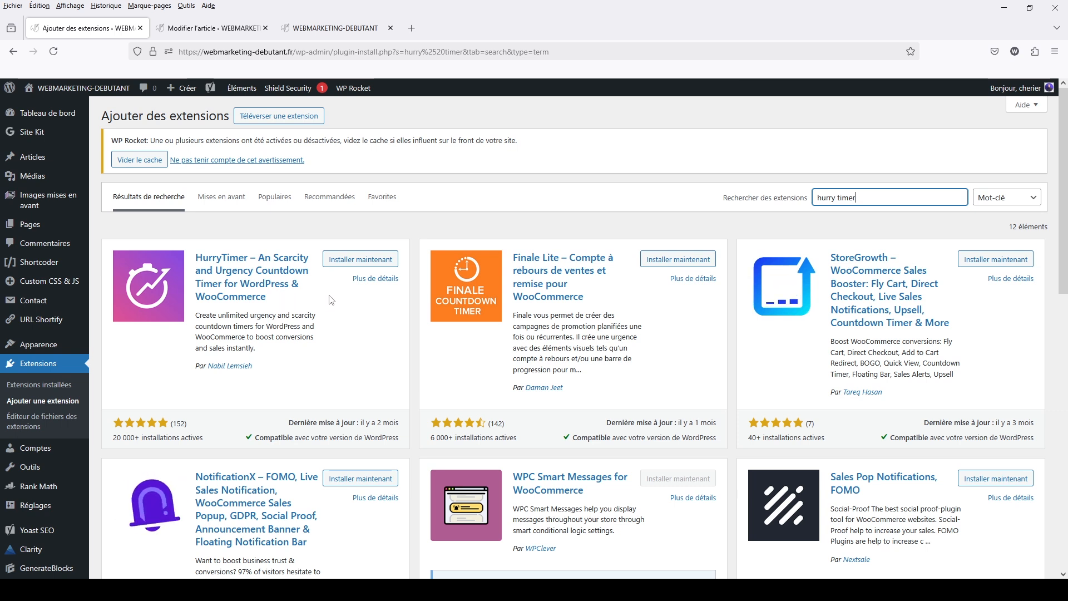
click(361, 259)
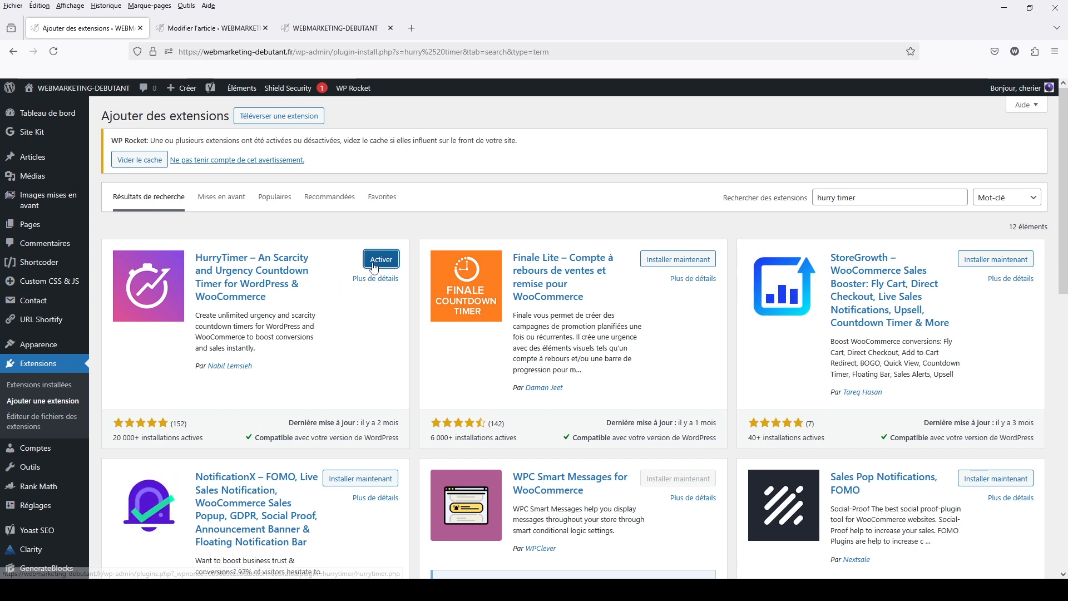
click(374, 266)
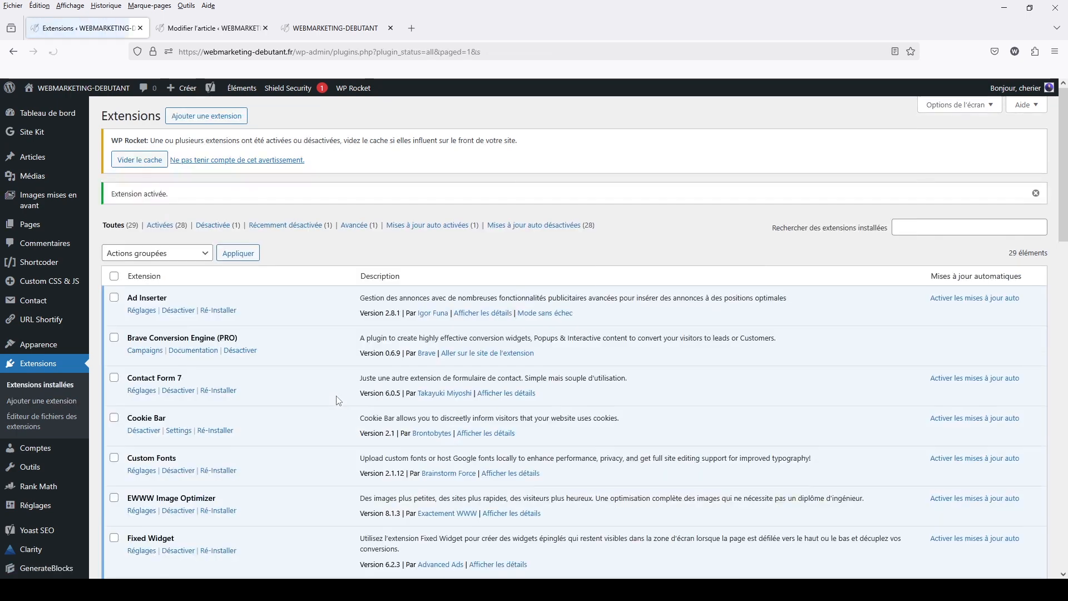
Locate HurryTimer among the installed extensions and review its general settings page
scroll(338, 400, down, 8)
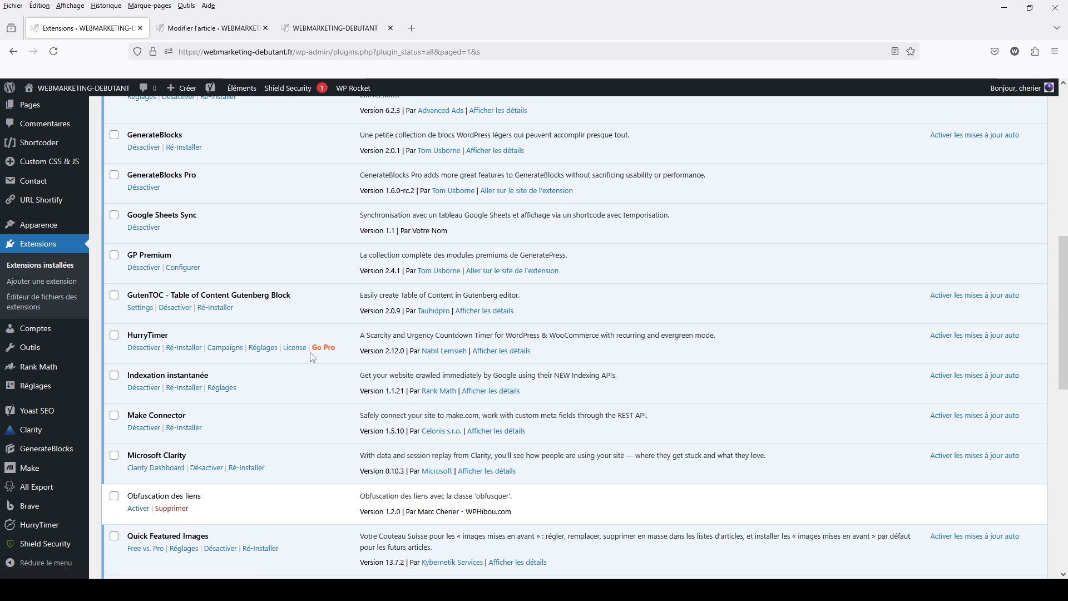
mouse_move(55, 528)
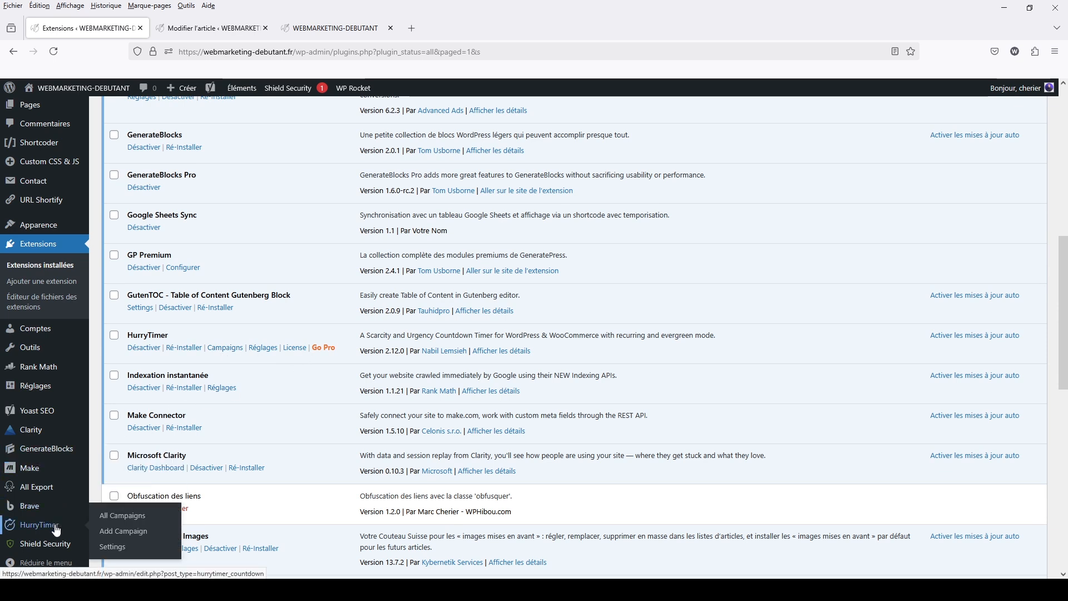
click(114, 548)
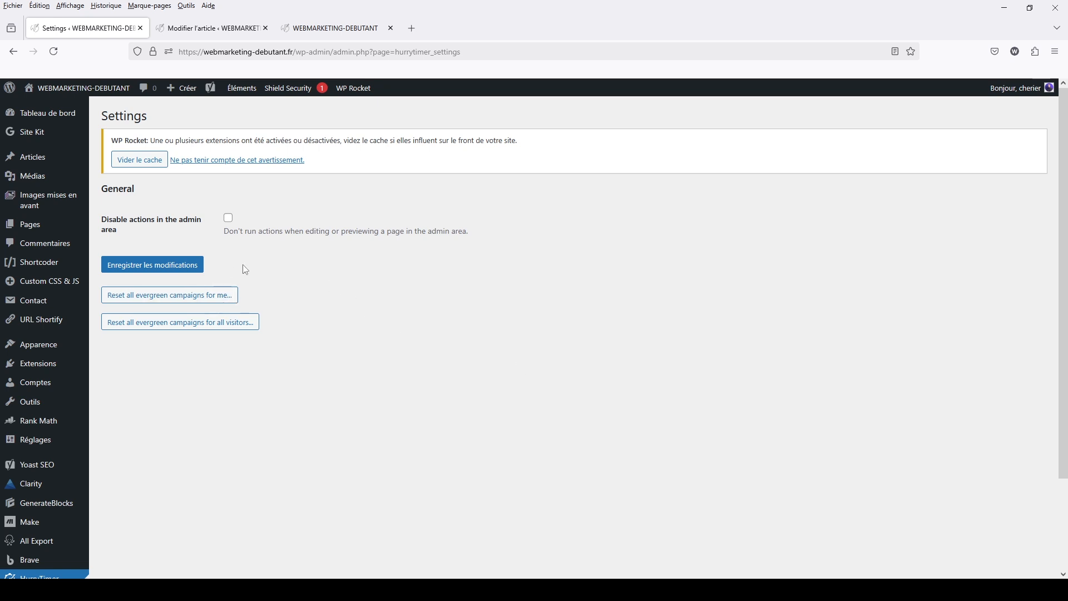
scroll(219, 421, down, 2)
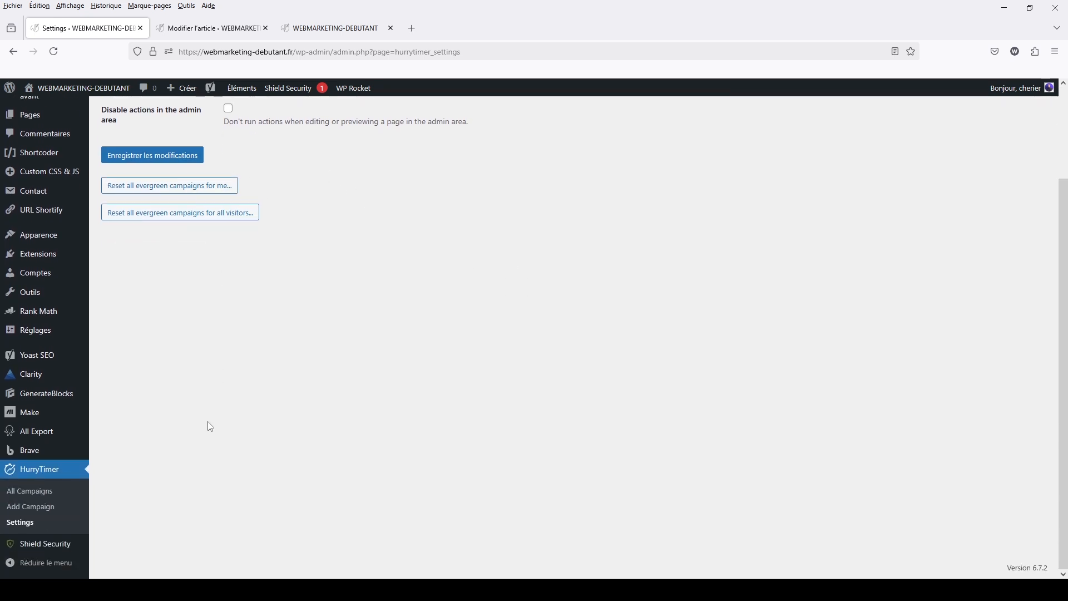
Start a new HurryTimer campaign in Evergreen mode that ends after 2 hours
click(36, 509)
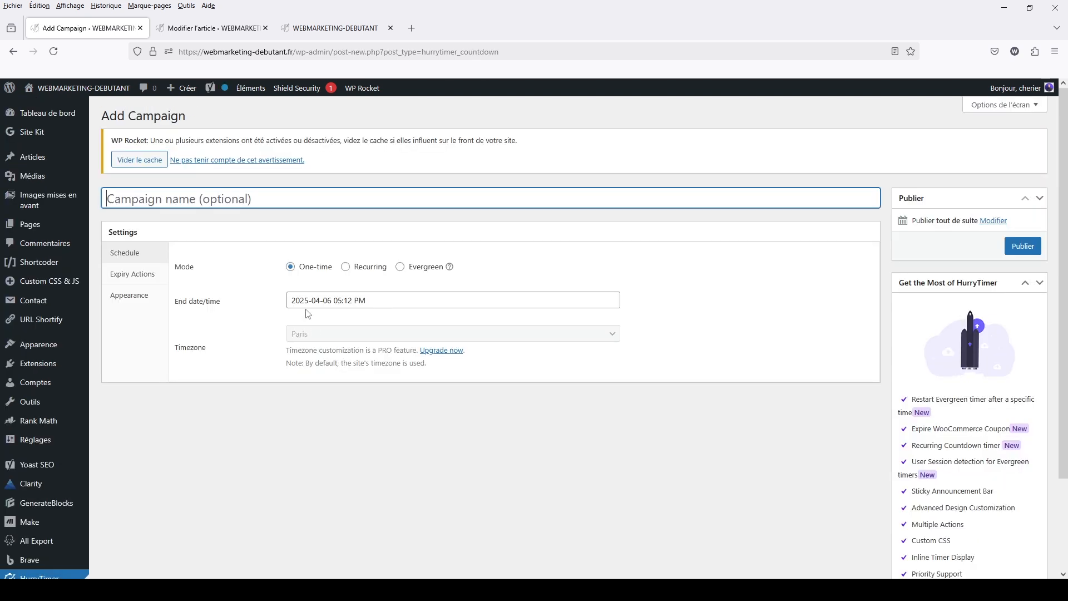
click(346, 267)
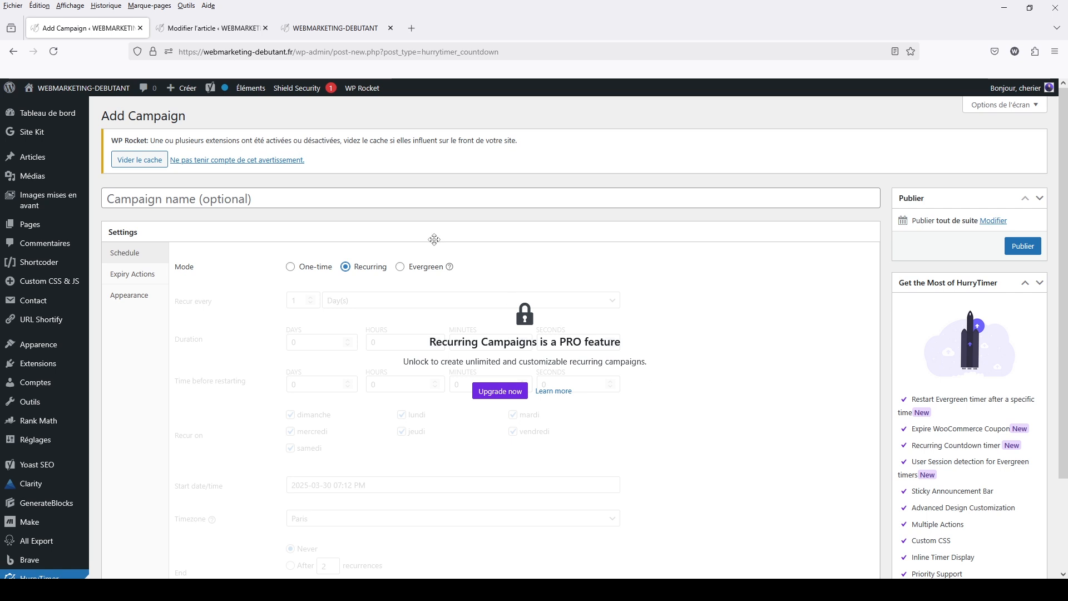
click(400, 267)
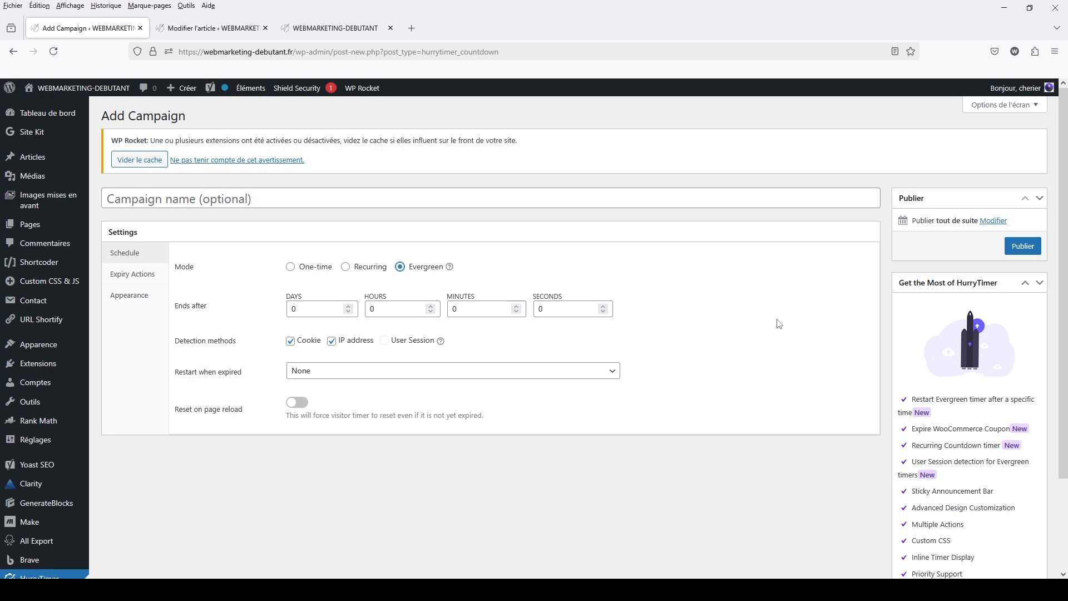
double_click(383, 306)
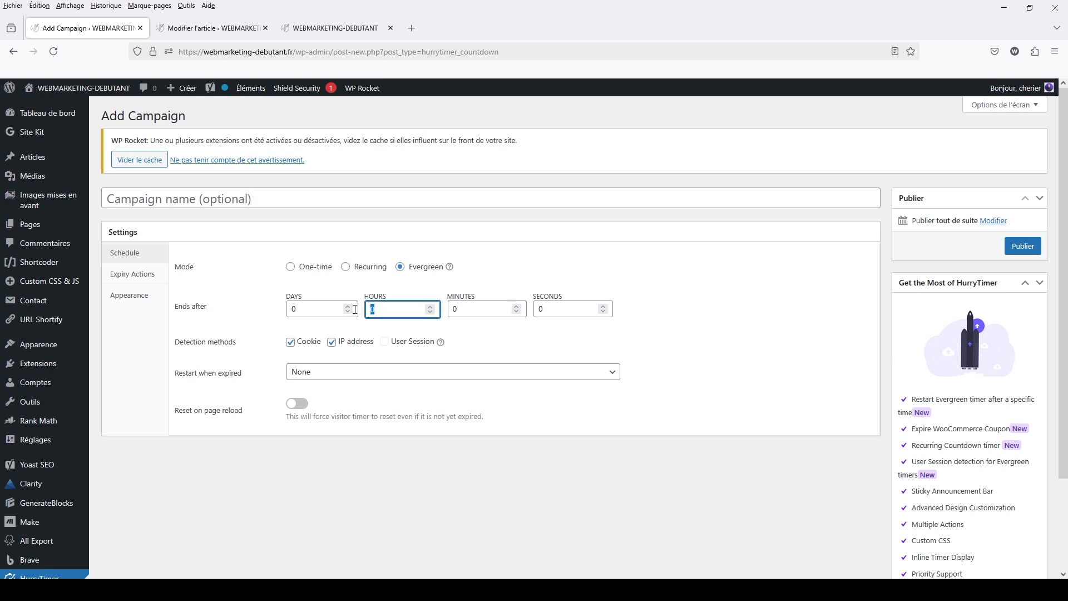
text(2)
click(771, 332)
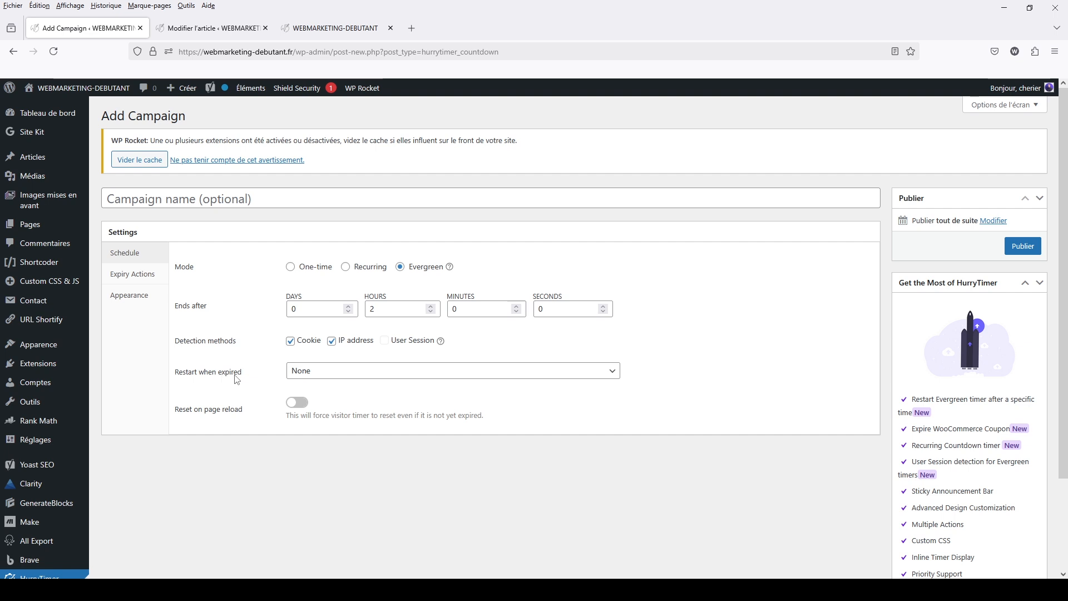
Try the expiry restart options "Restart at the next visit" and "Restart after a specific time...", and set the choice back to None
click(326, 372)
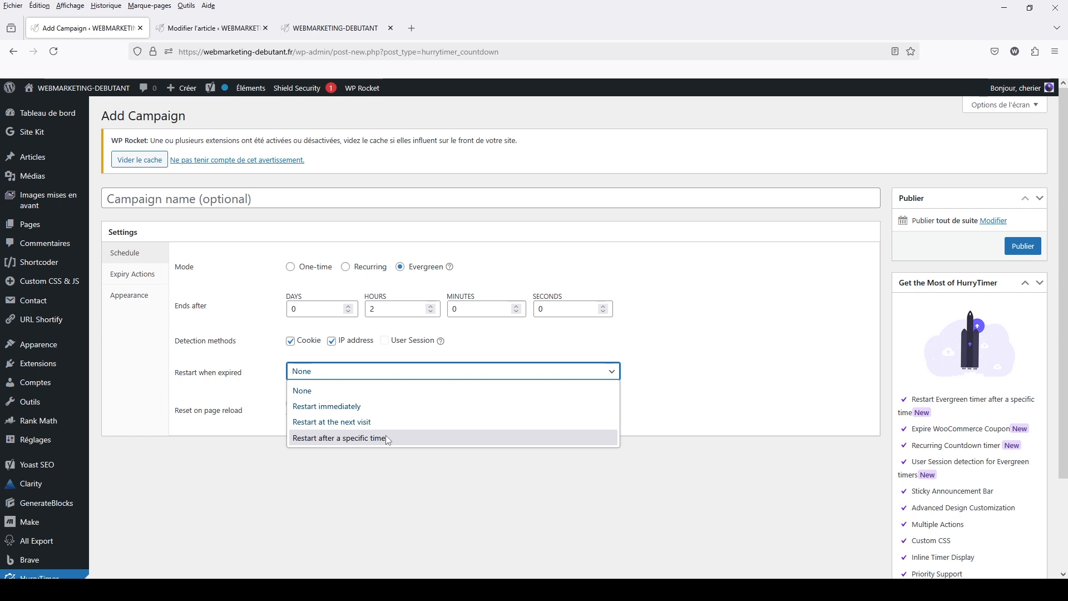
click(262, 349)
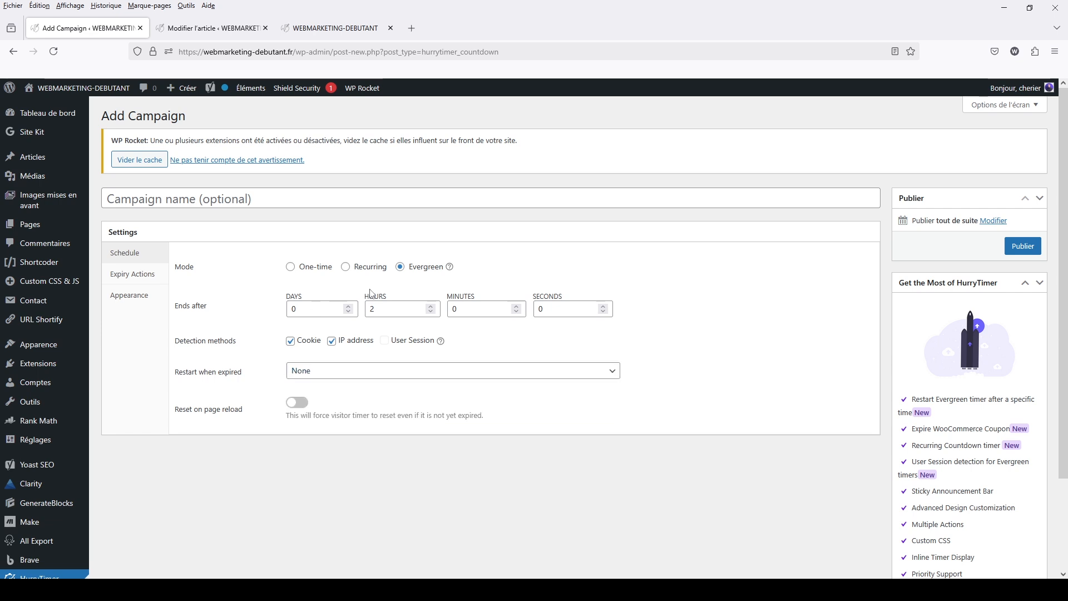
click(345, 373)
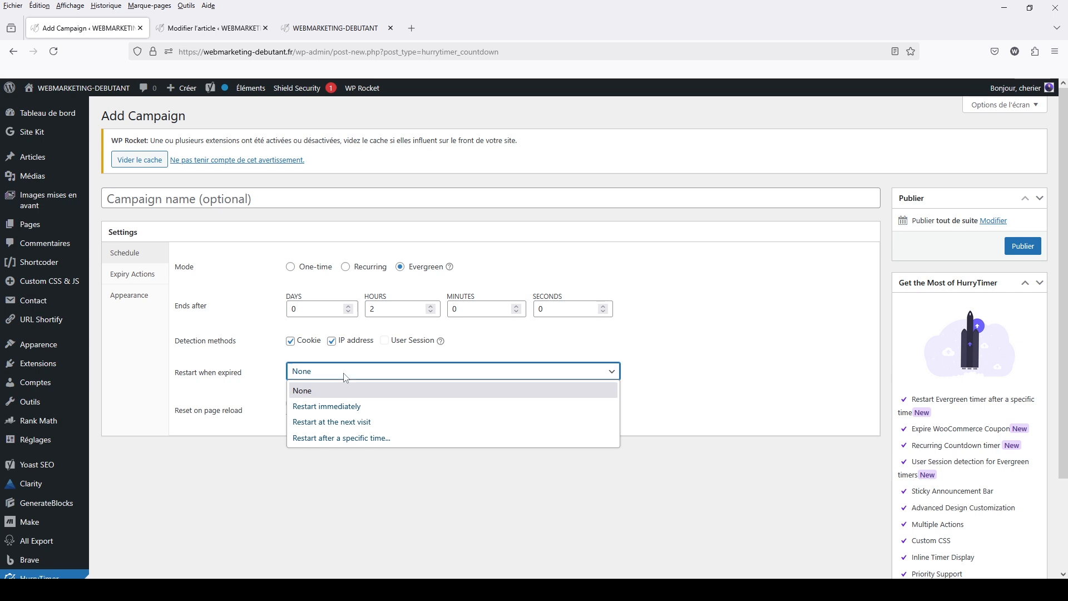
click(347, 423)
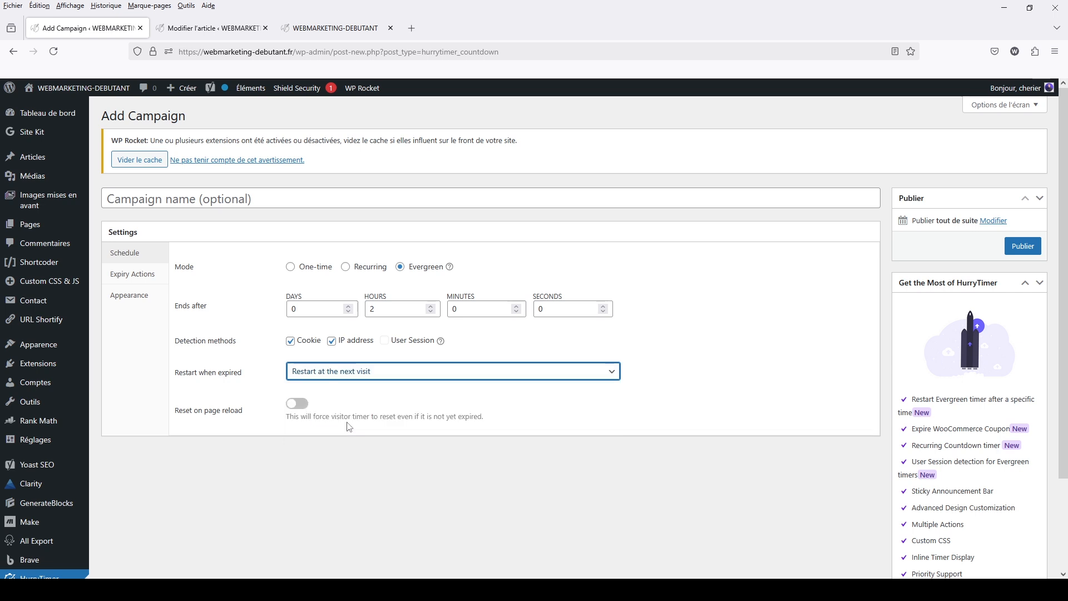
click(351, 373)
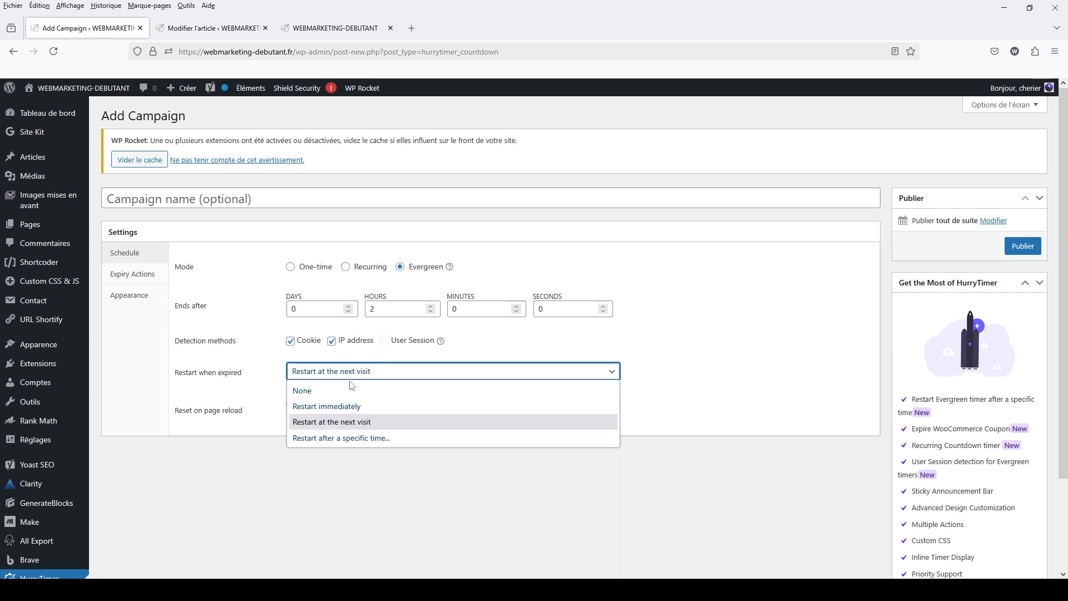
click(351, 437)
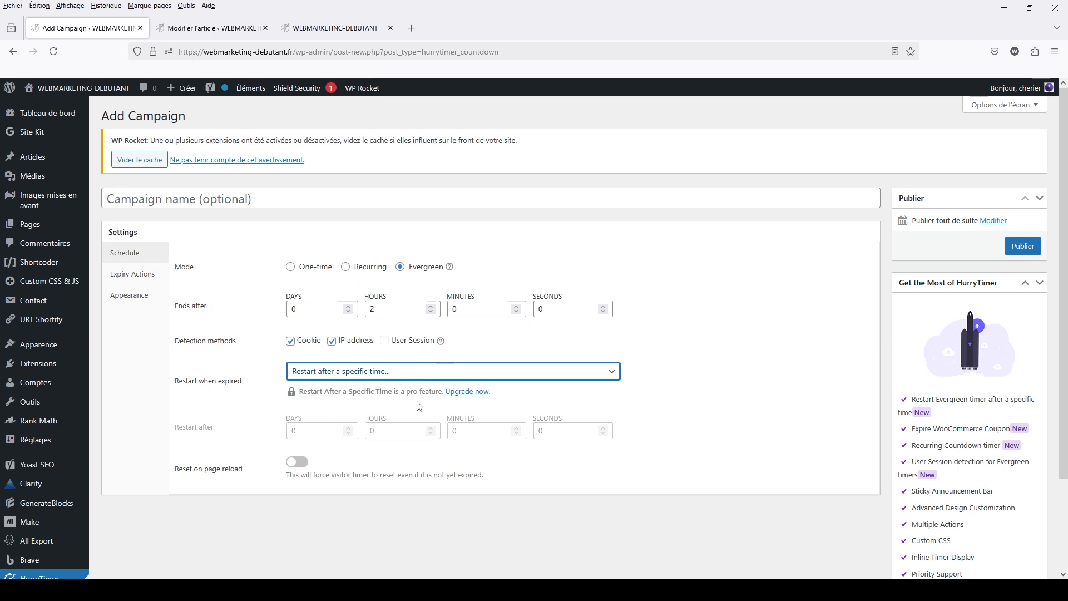
click(410, 373)
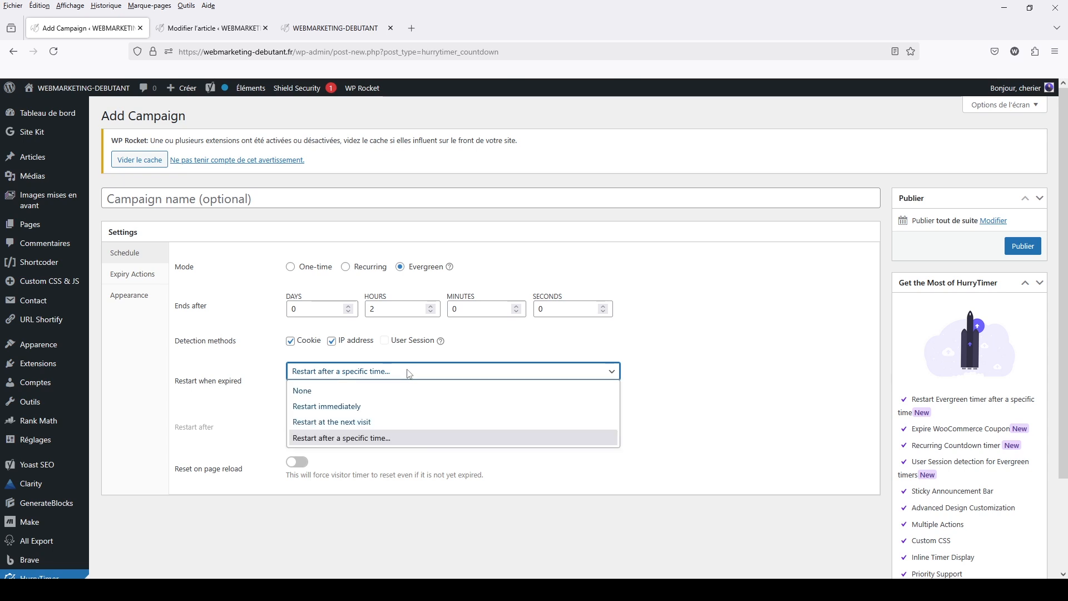
click(353, 385)
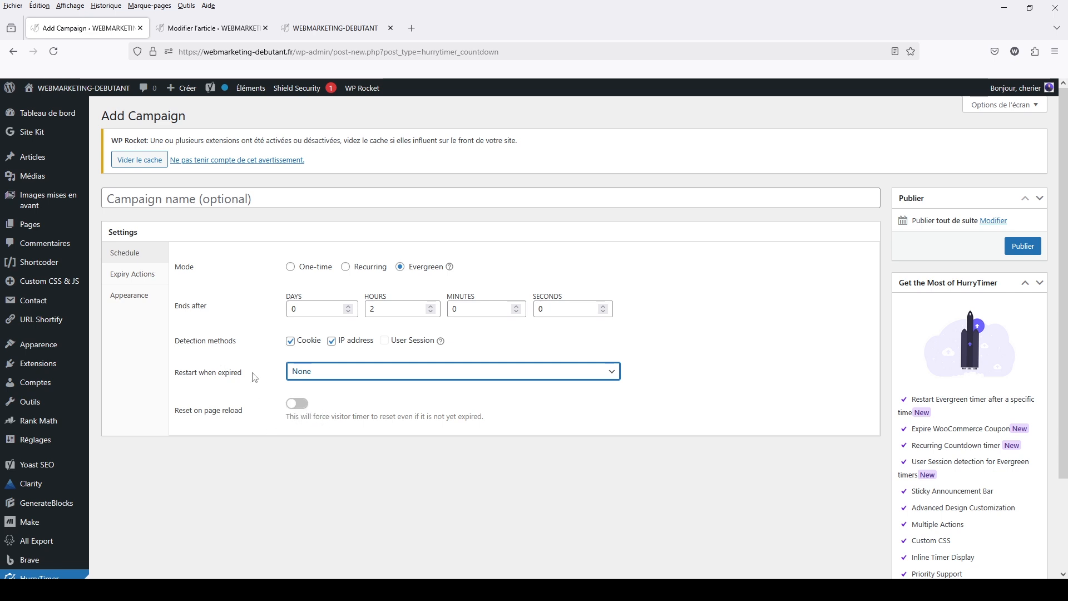
Set the campaign's expiry action to "Display message..." with the message "offre plus disponible"
click(137, 278)
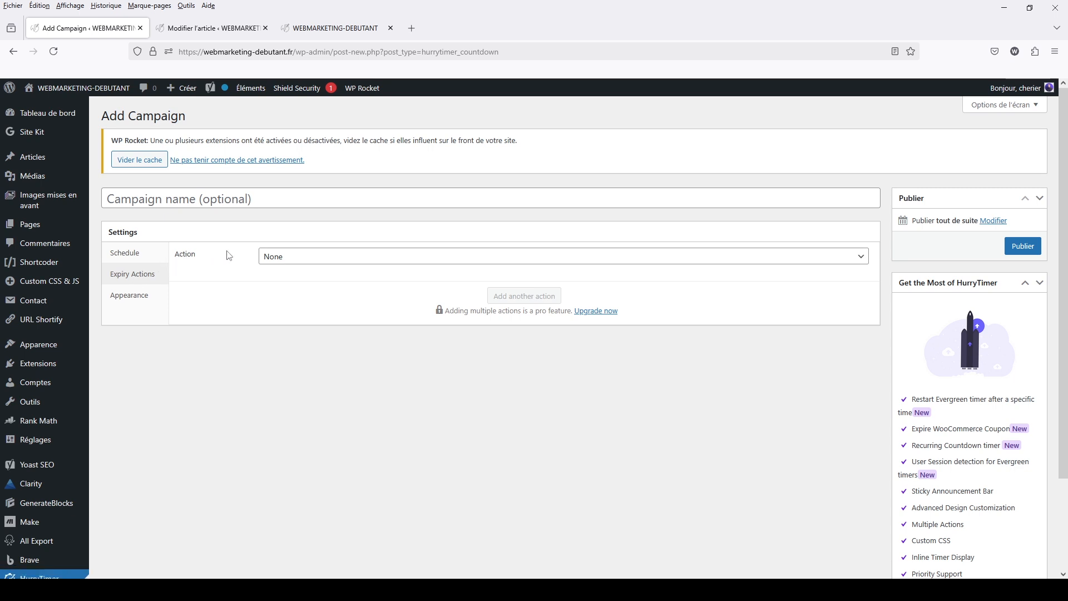
click(288, 257)
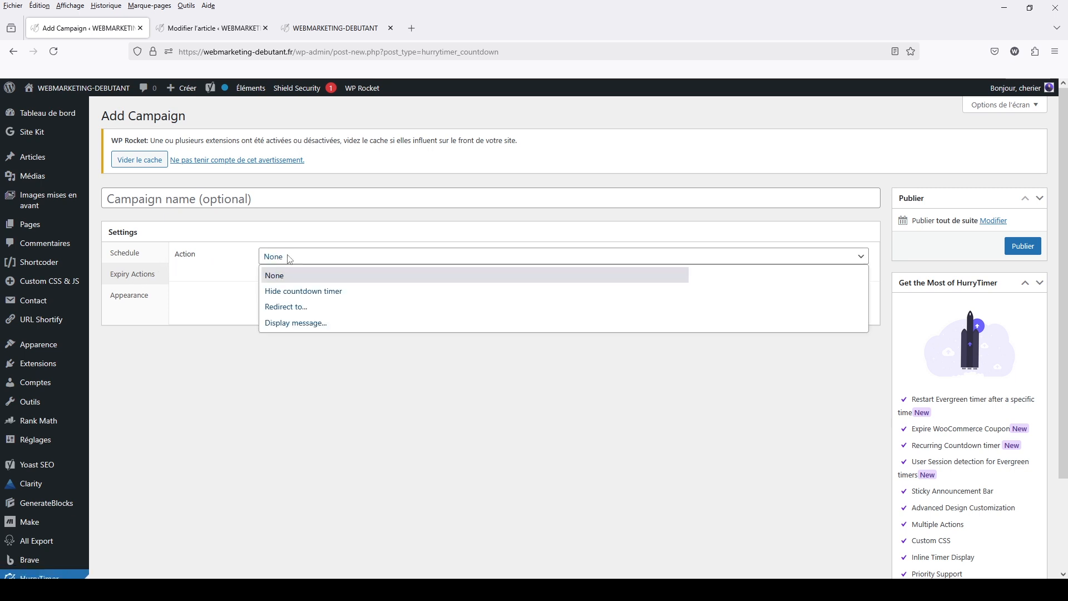
click(285, 307)
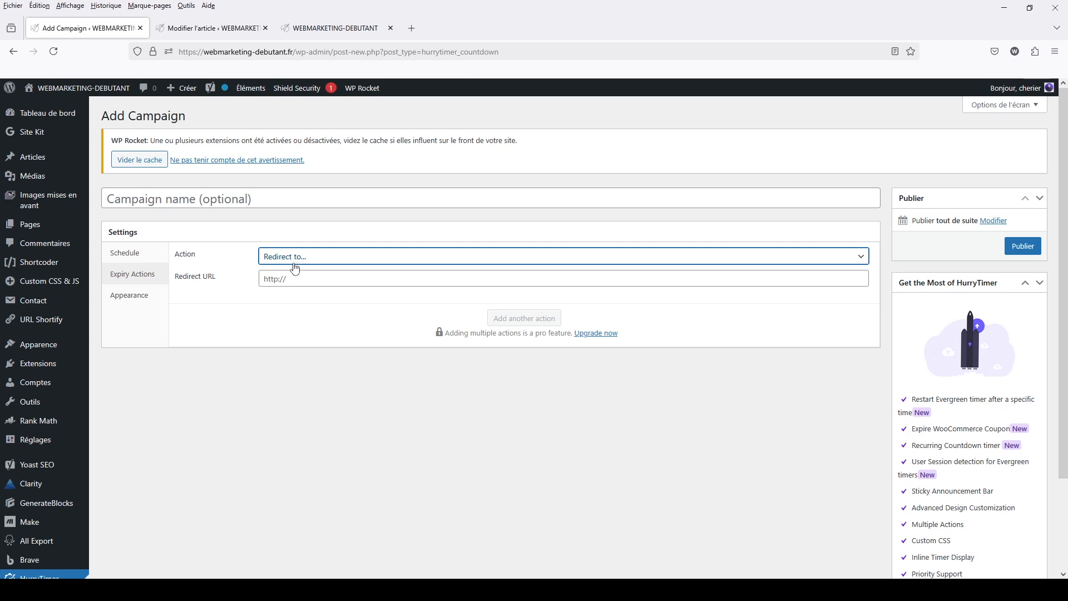
click(289, 280)
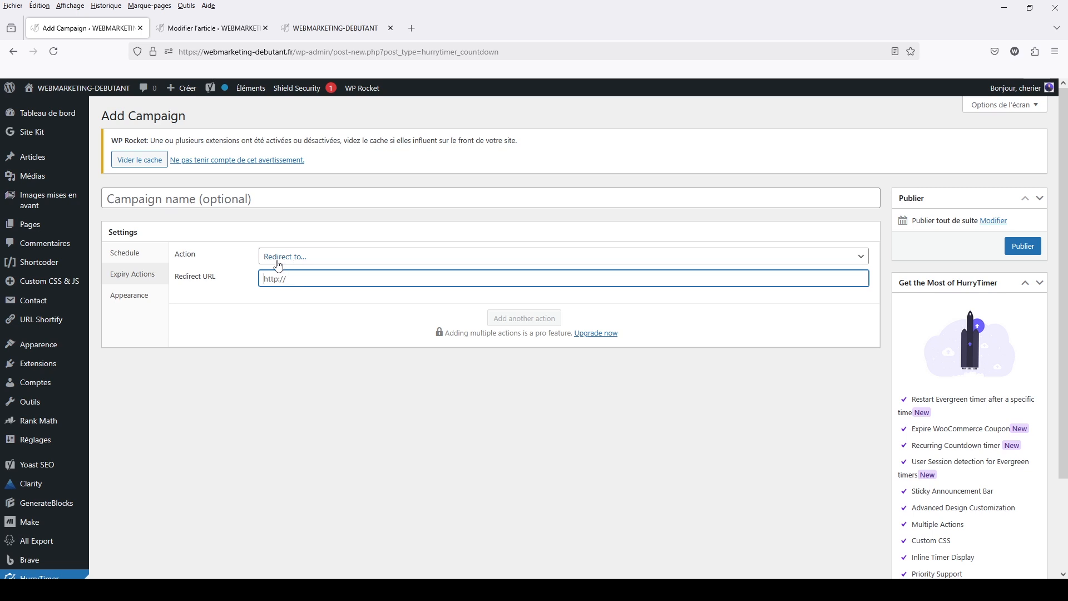
click(277, 259)
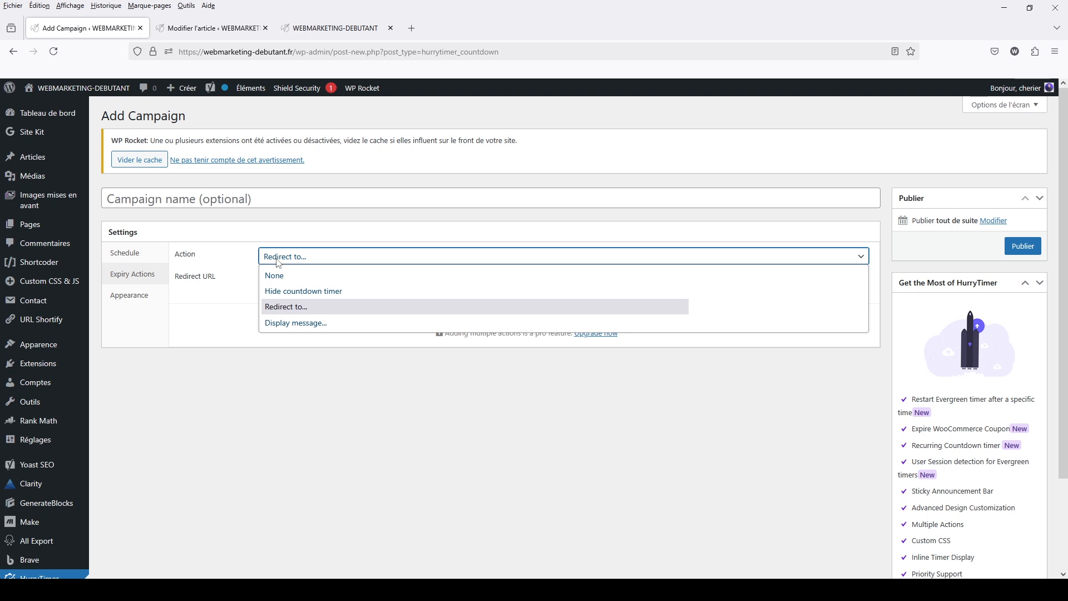
click(279, 323)
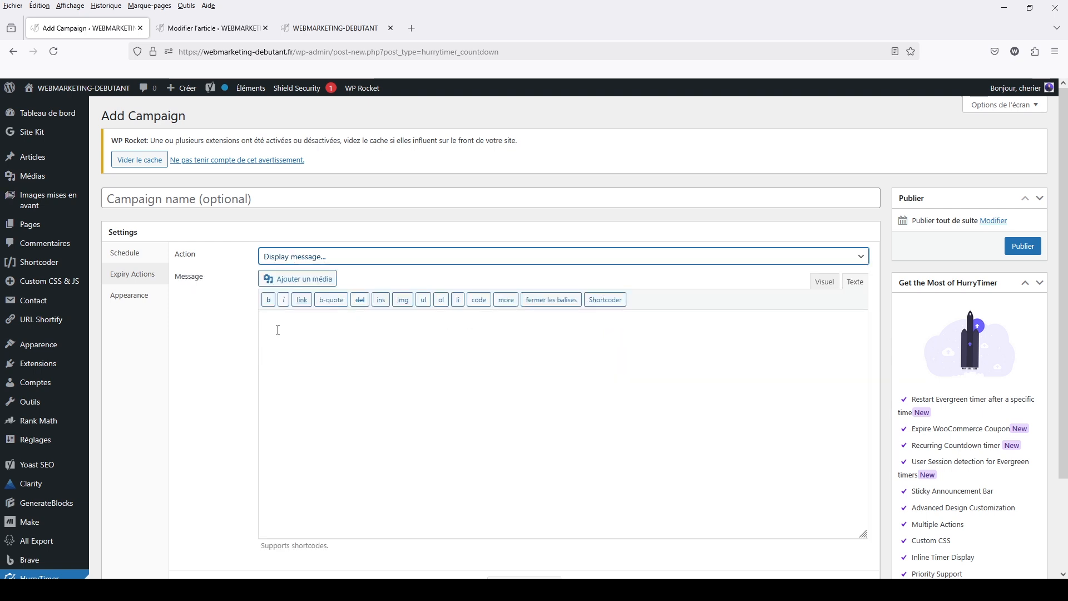
click(299, 378)
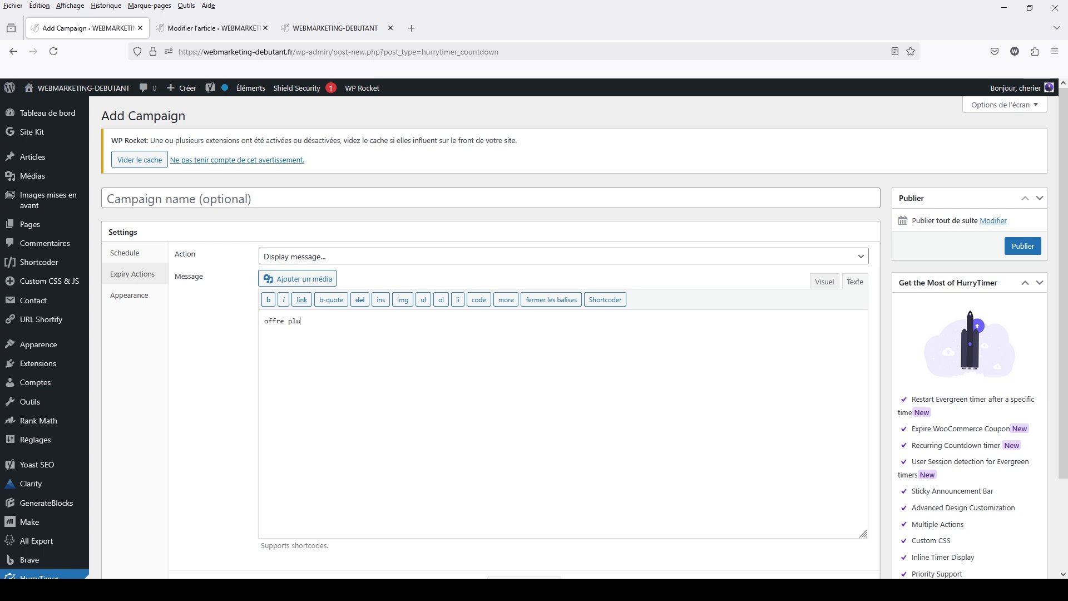
text(offre plus disponible)
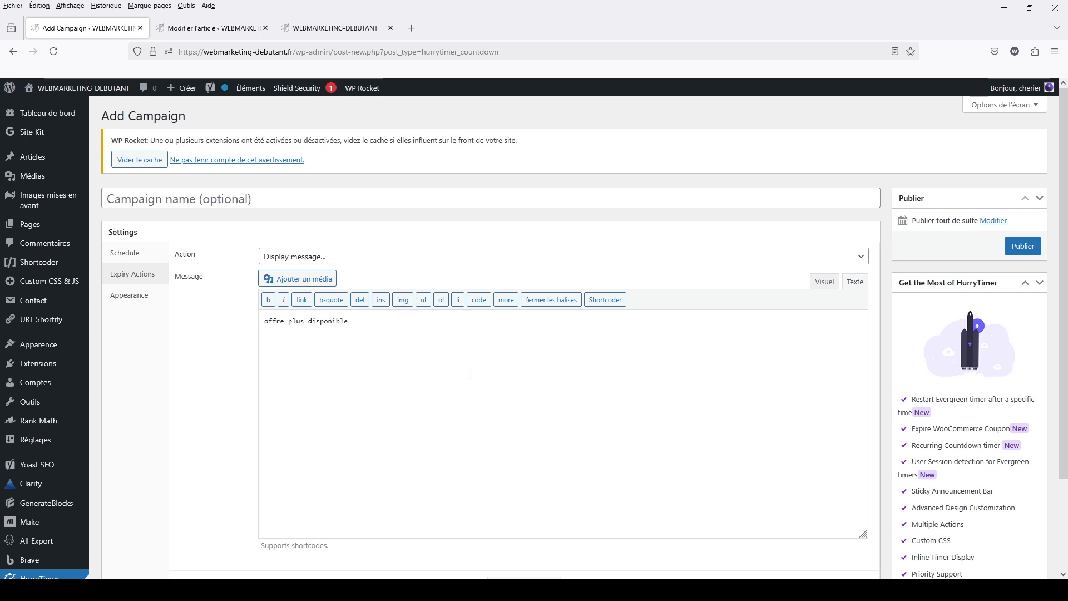
Enlarge the timer digits in the campaign's appearance settings
click(144, 301)
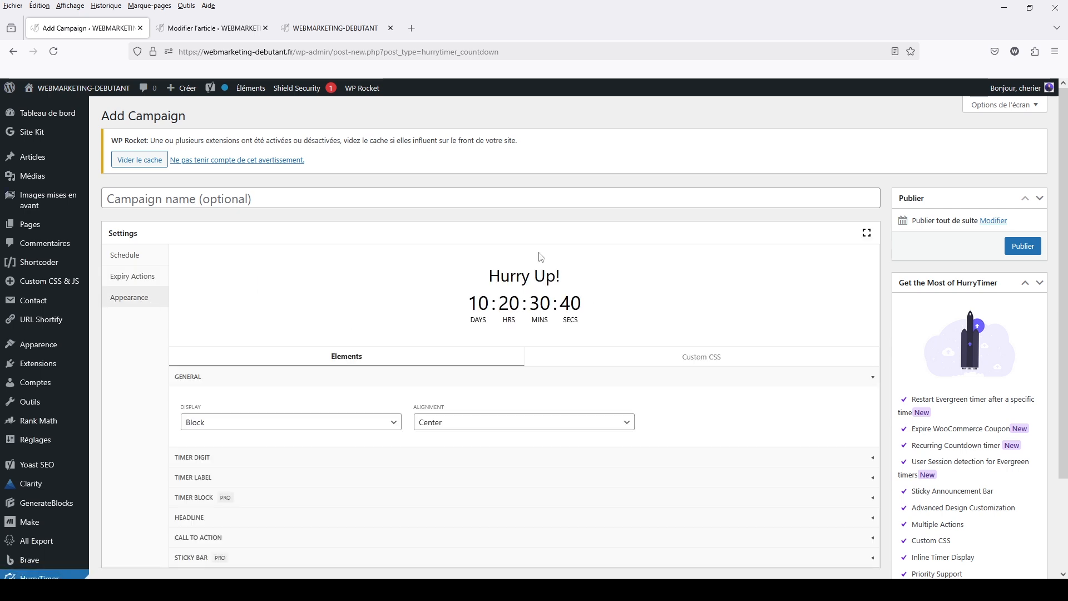
scroll(584, 295, down, 3)
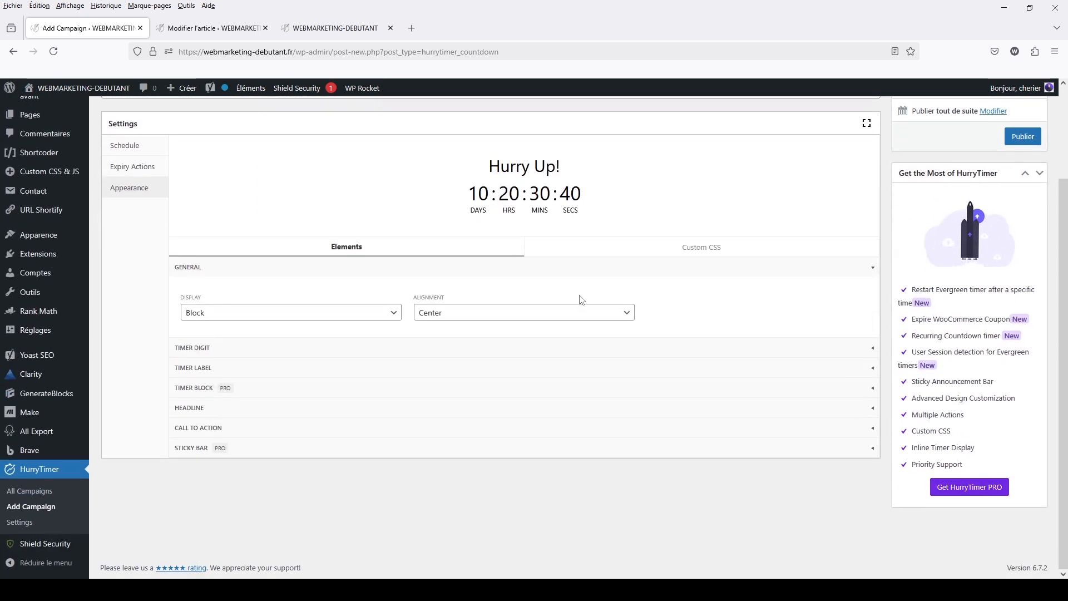
click(367, 350)
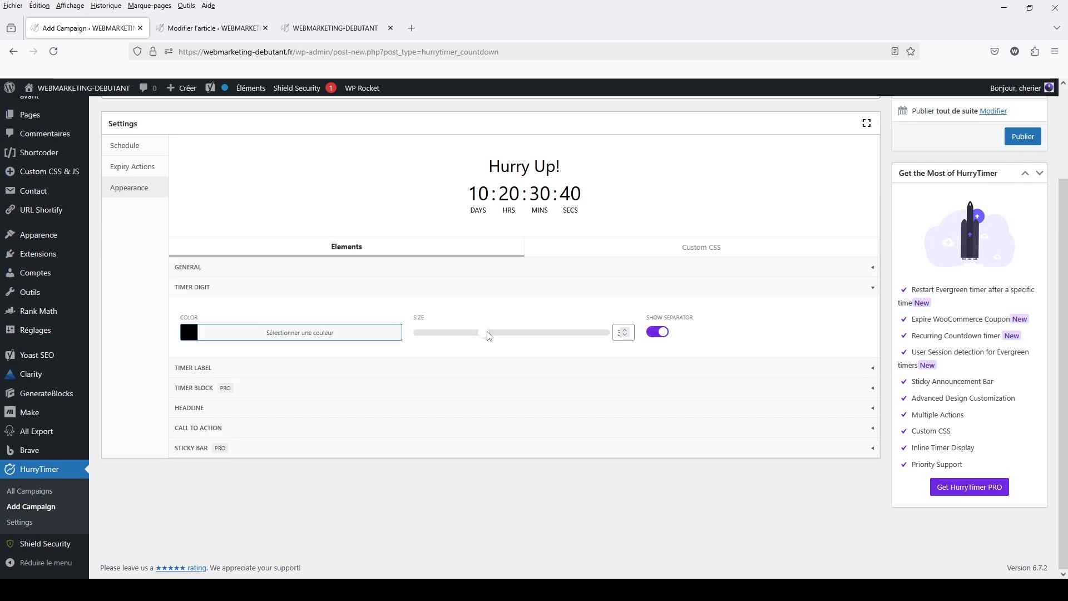
drag(489, 336, 511, 343)
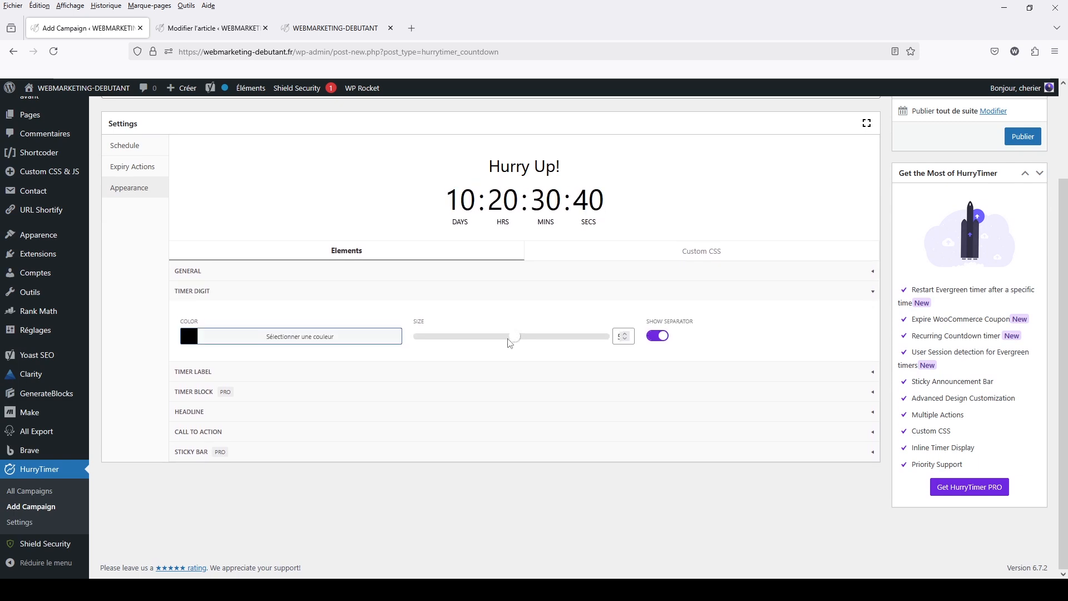
Translate the timer labels into French: months as "mois", days as "jours" and hours as "heures"
click(269, 372)
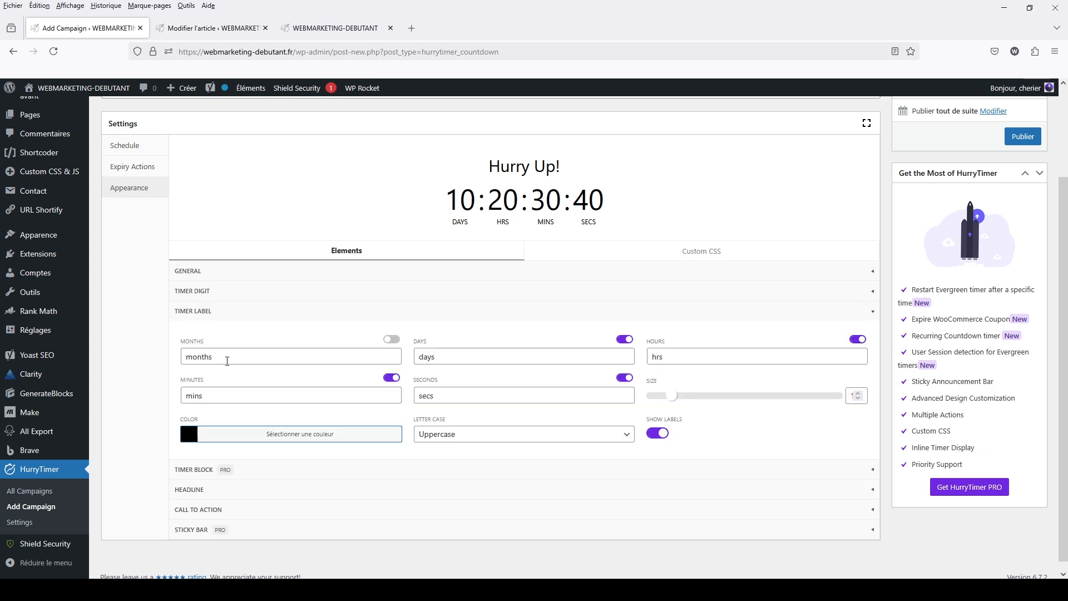
drag(227, 361, 187, 357)
text(mo)
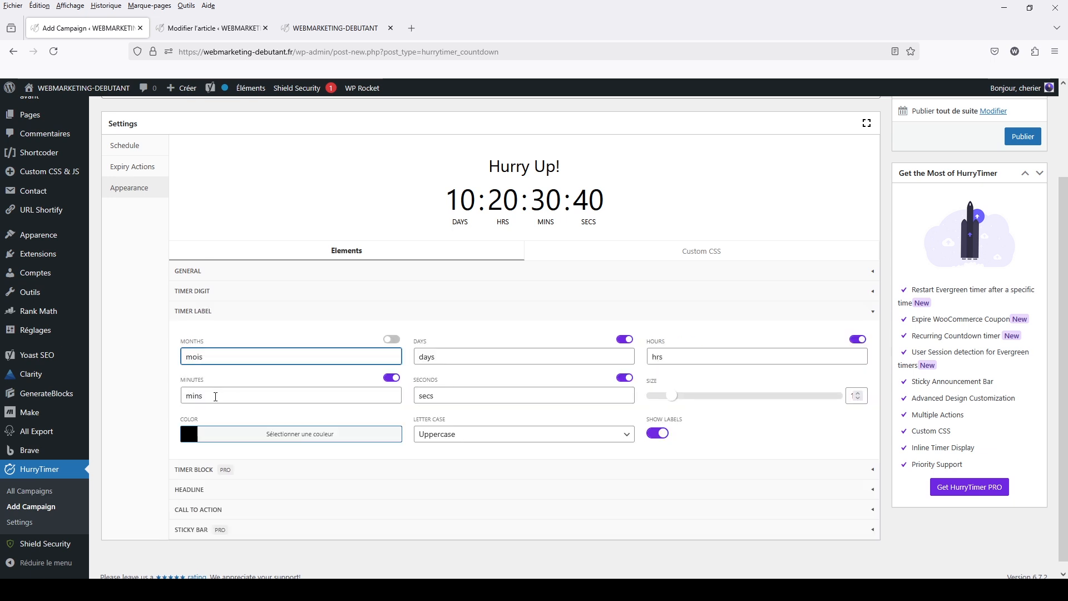
key(Tab)
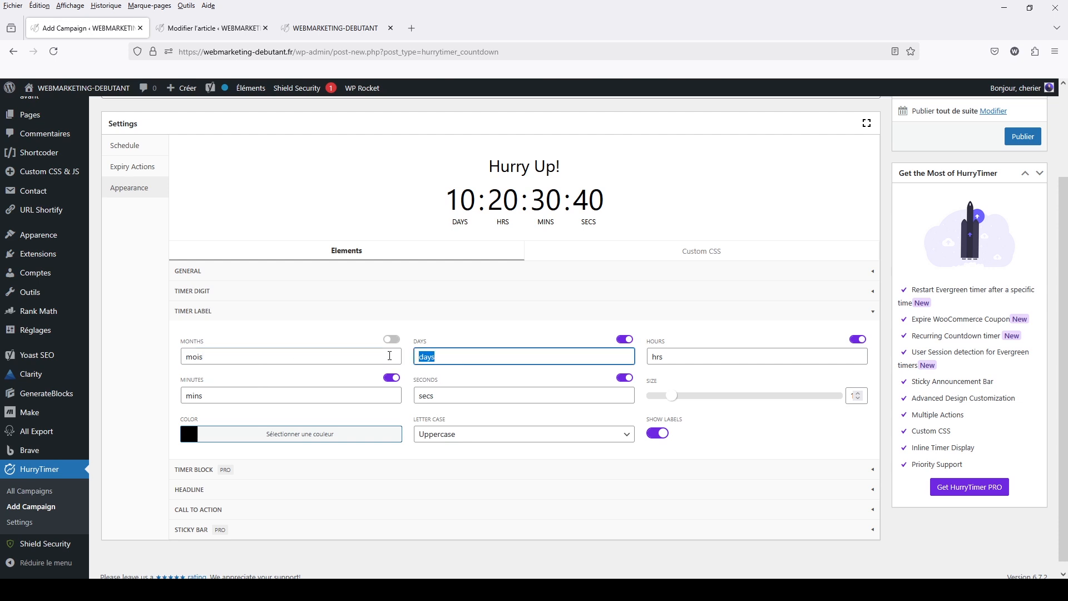
text(jours)
key(Tab)
text(heur)
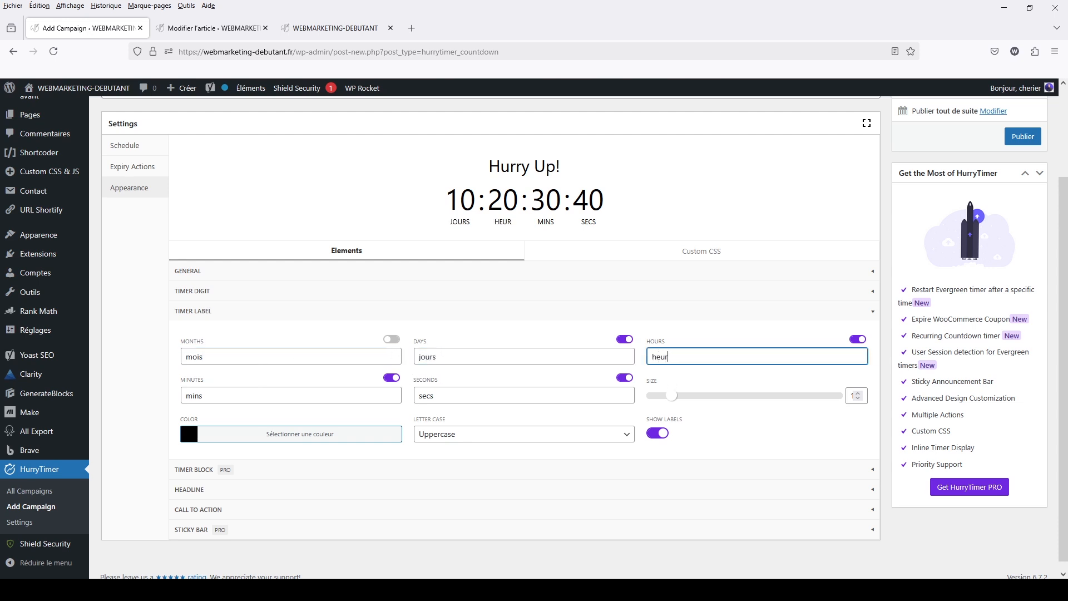
text(es)
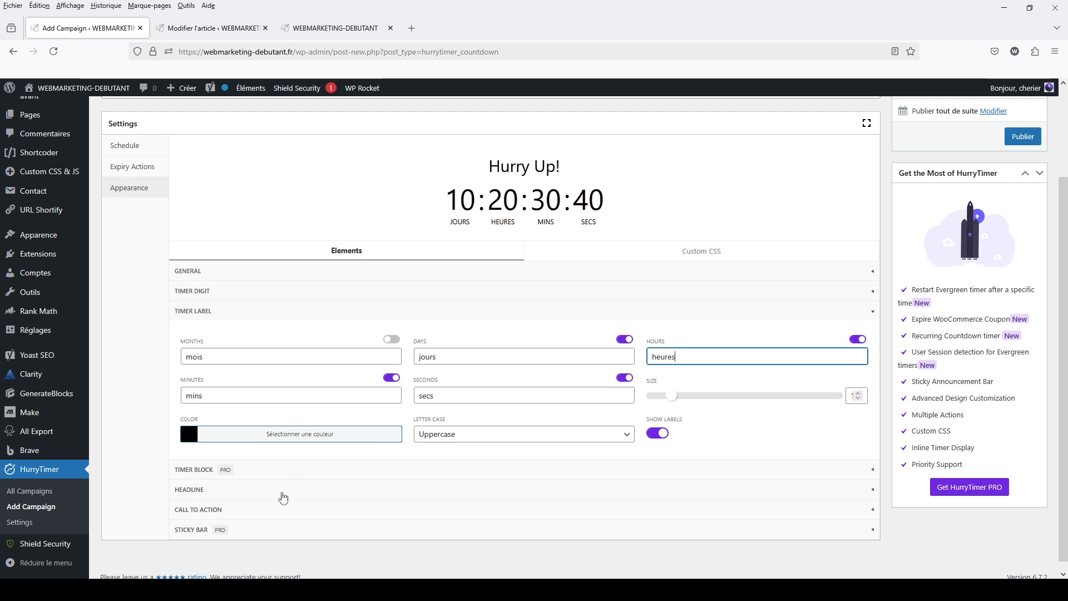
Replace the countdown's headline text with "profitez de l'offre"
click(283, 490)
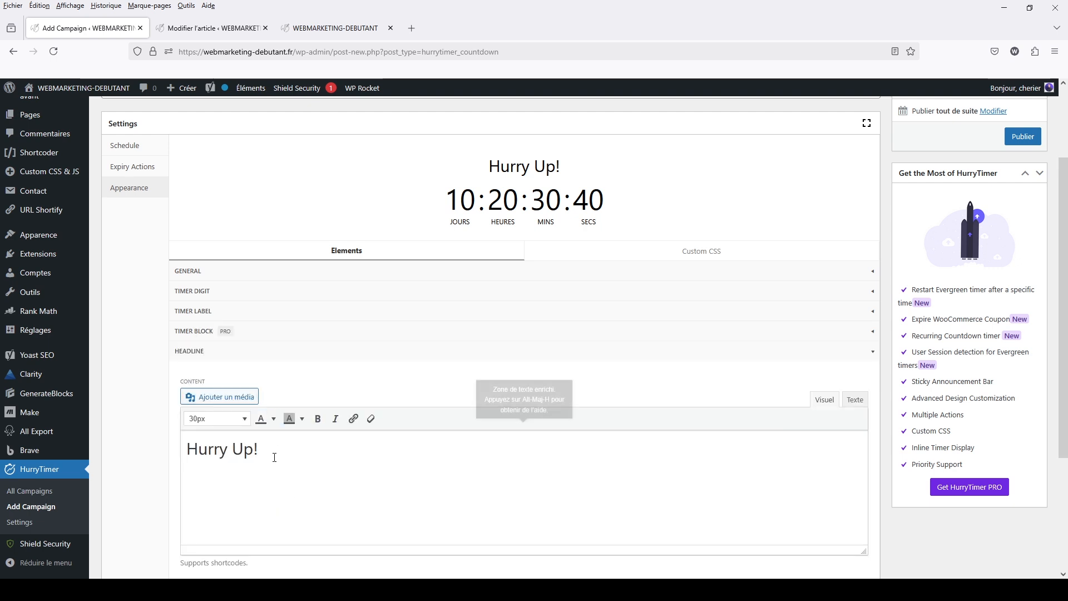
click(255, 451)
drag(255, 451, 187, 449)
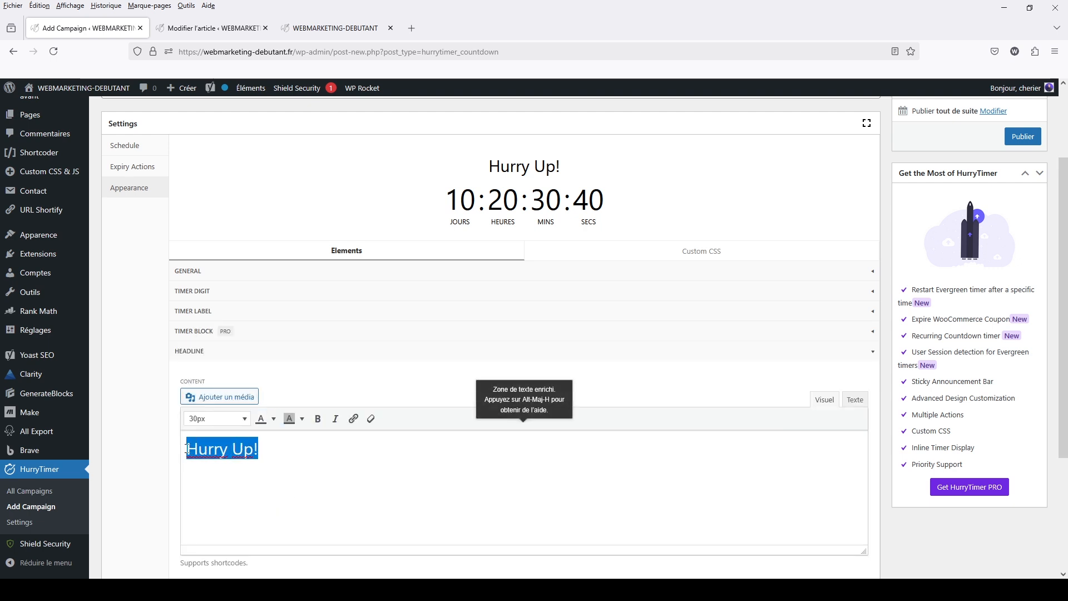
text(prof)
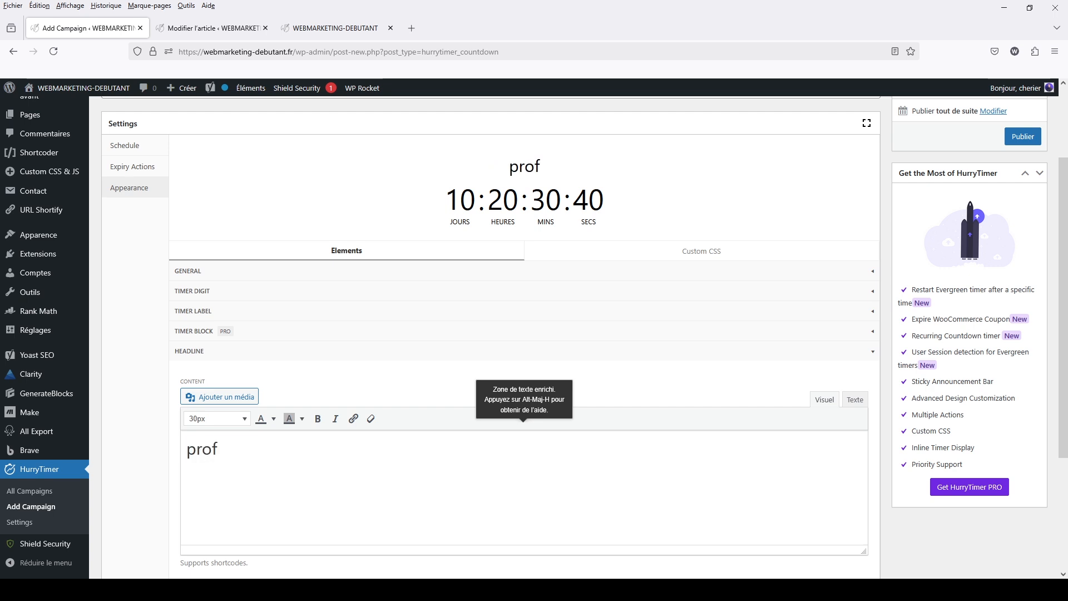
text(itez de l)
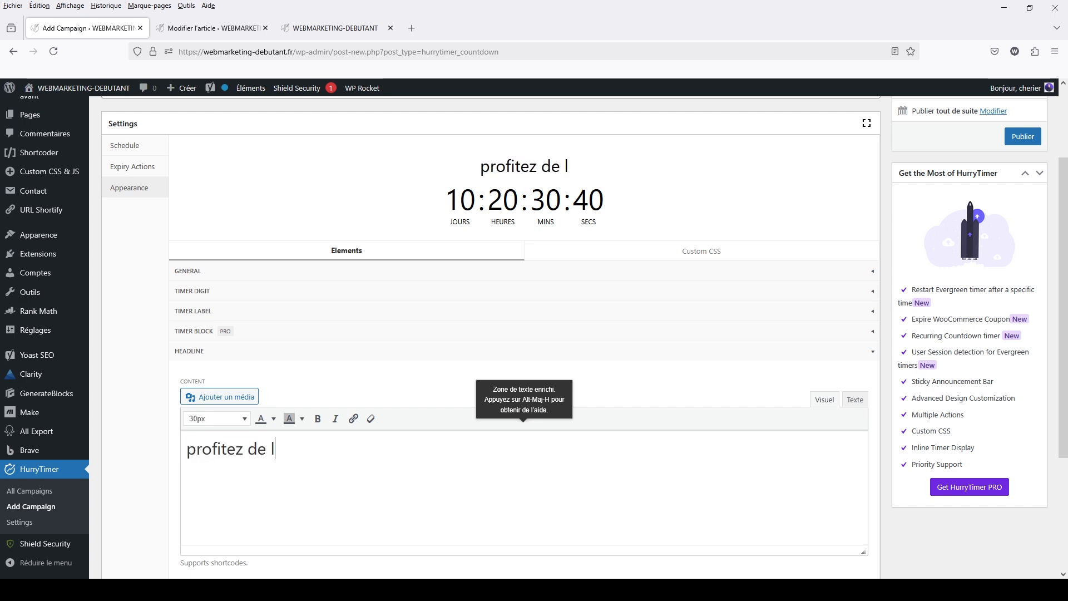
text('offre)
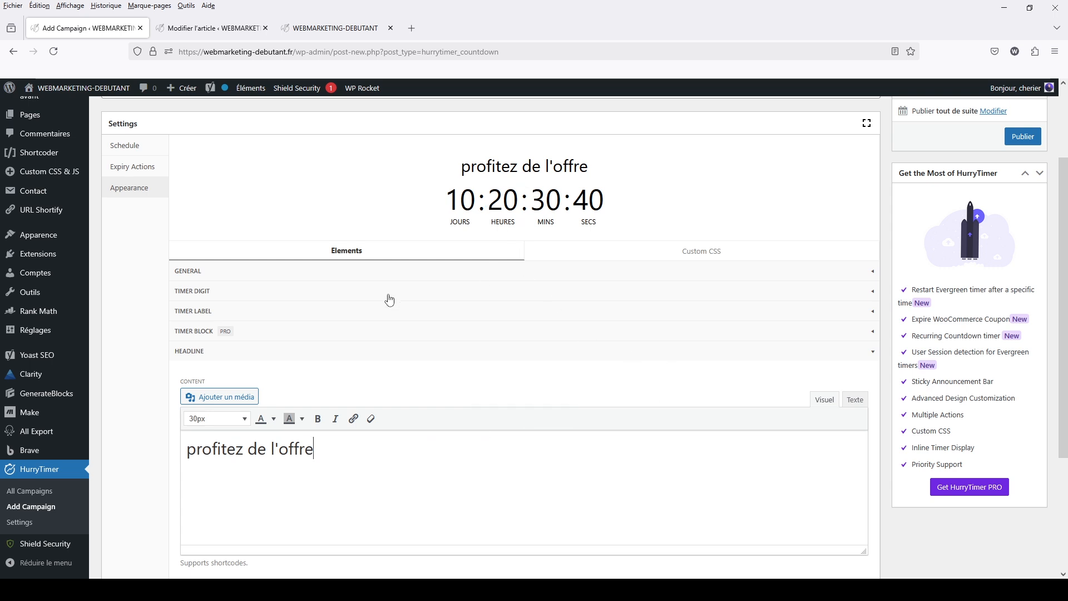
click(234, 356)
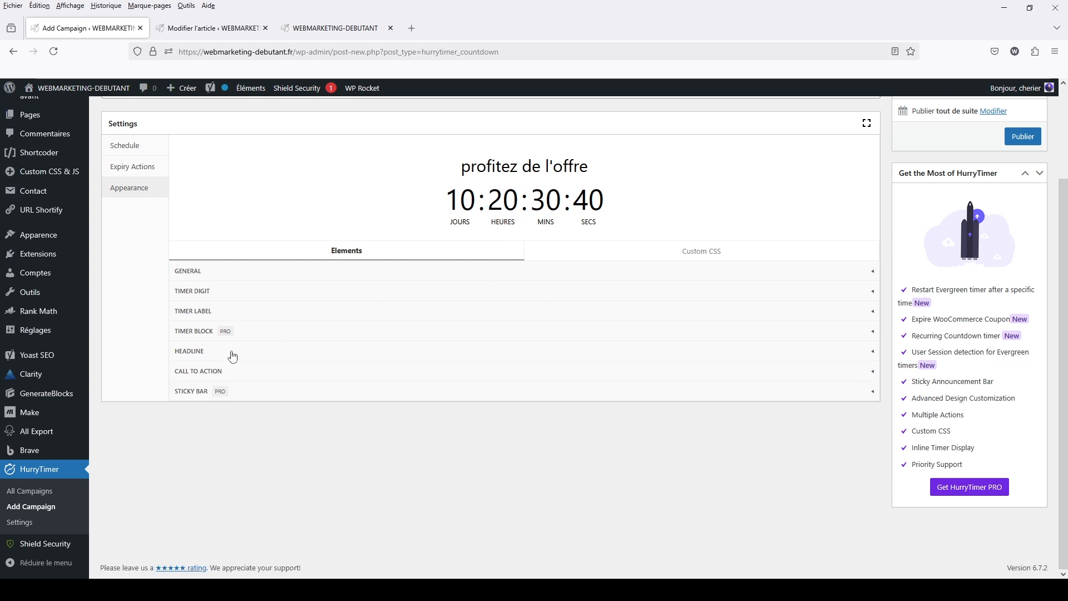
Show the call-to-action button under the timer and set its text to "Découvrir l'offre"
click(237, 372)
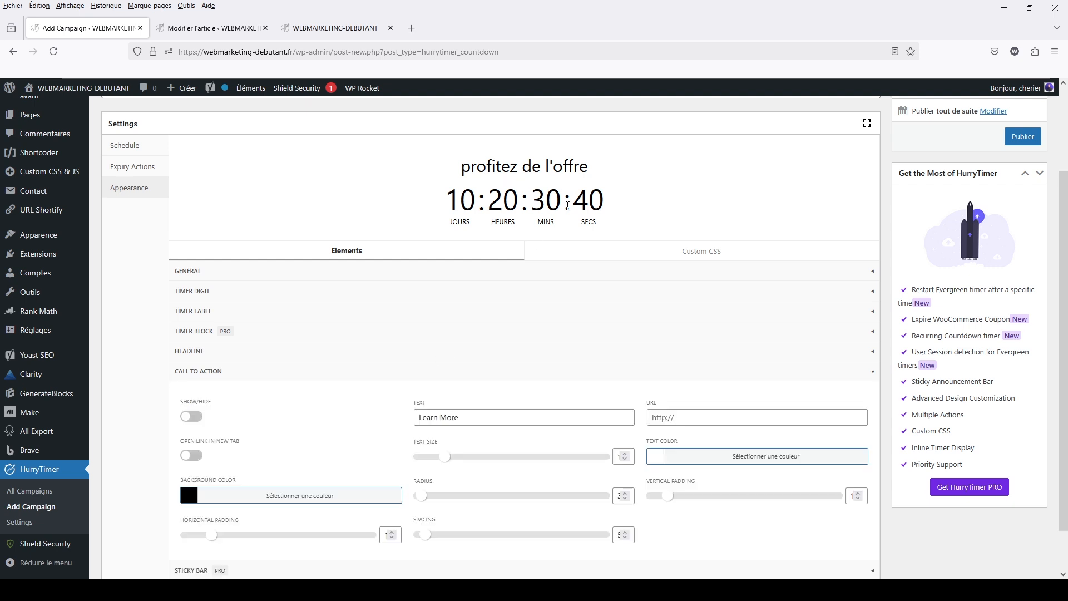
scroll(568, 212, down, 2)
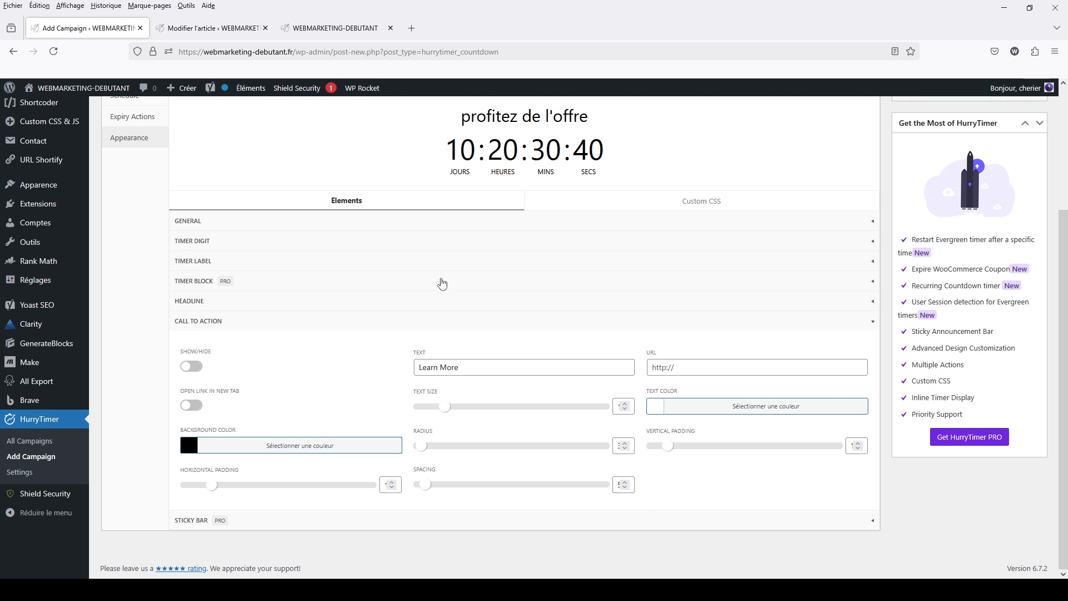
click(192, 367)
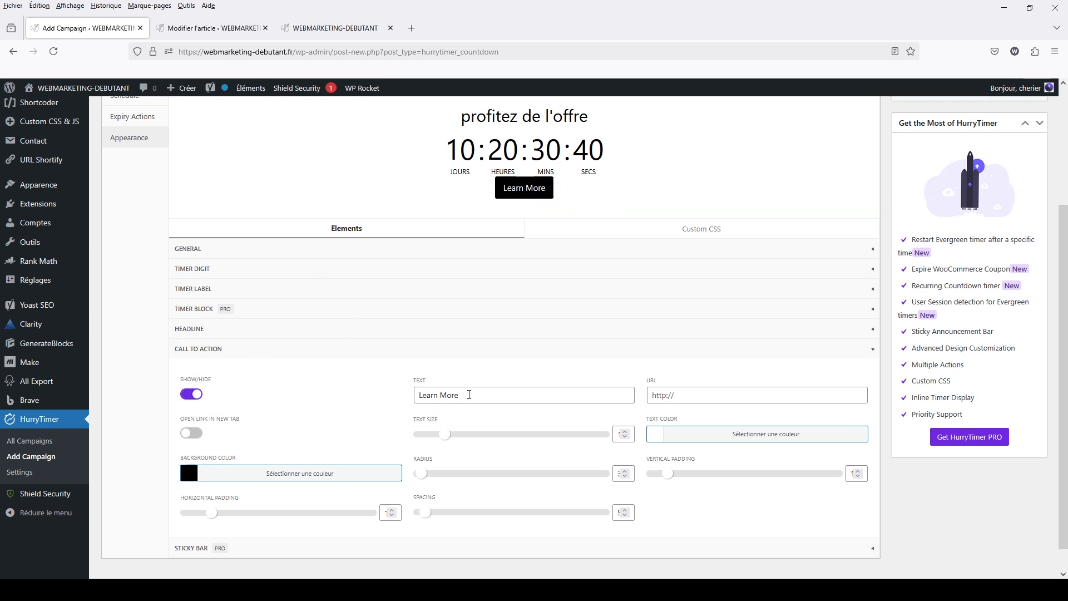
drag(462, 395, 412, 393)
text(D)
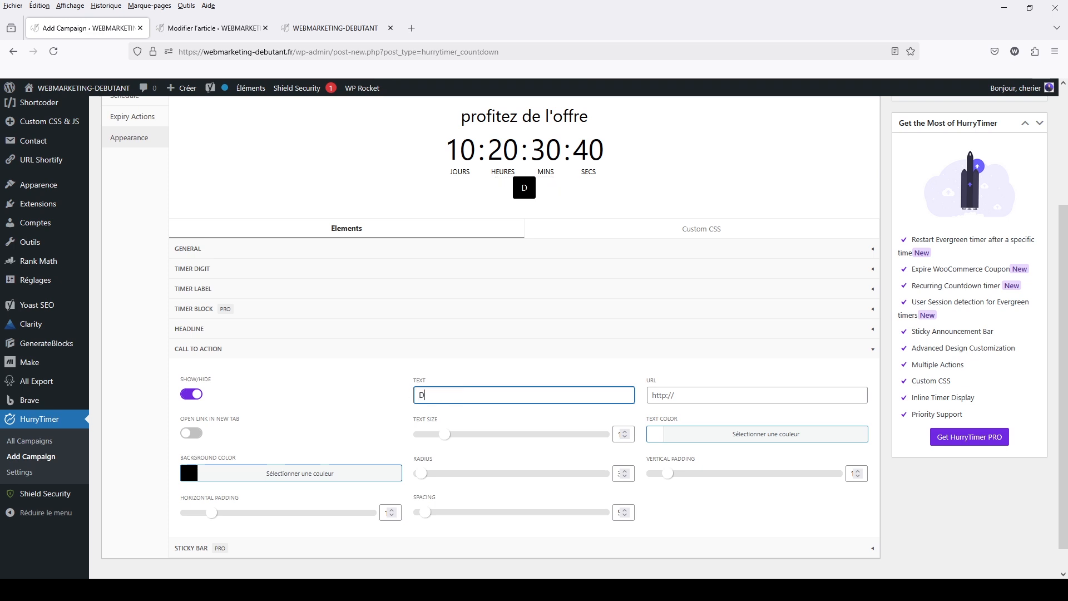
text(écouvrir)
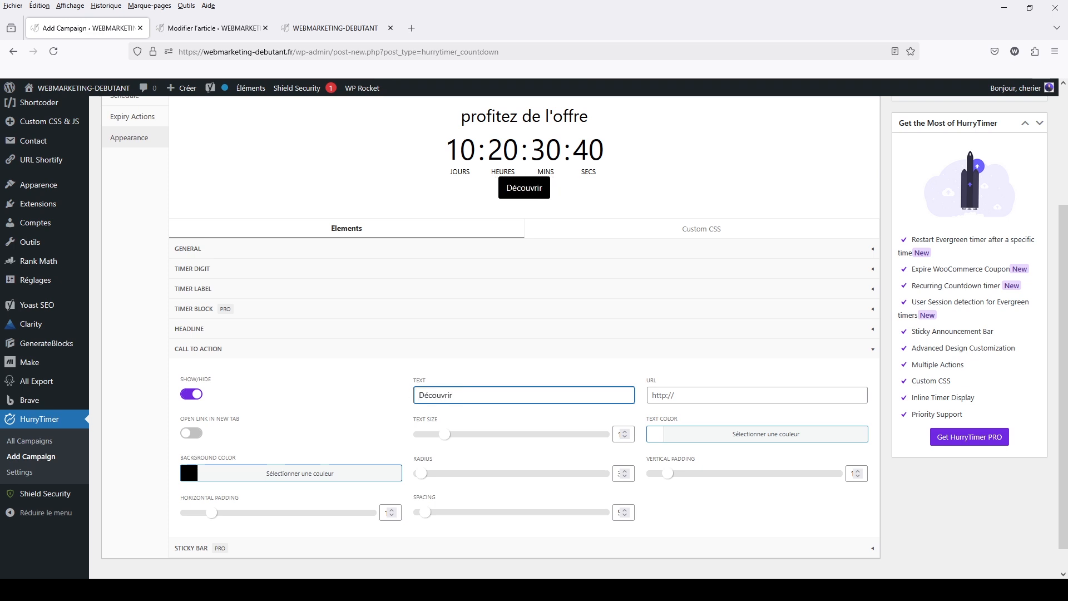
text( l'offre)
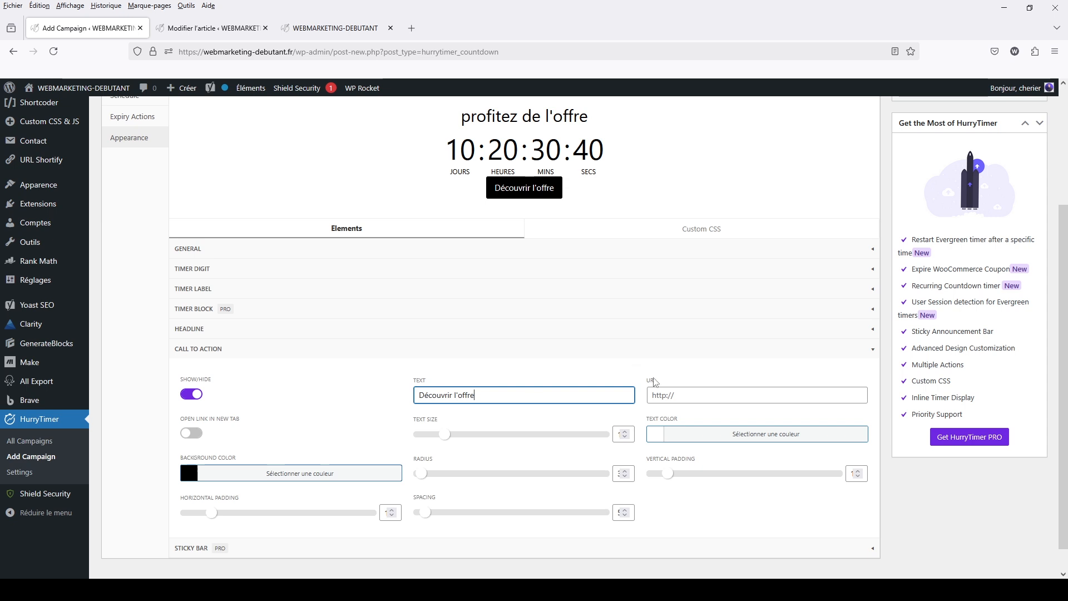
click(675, 395)
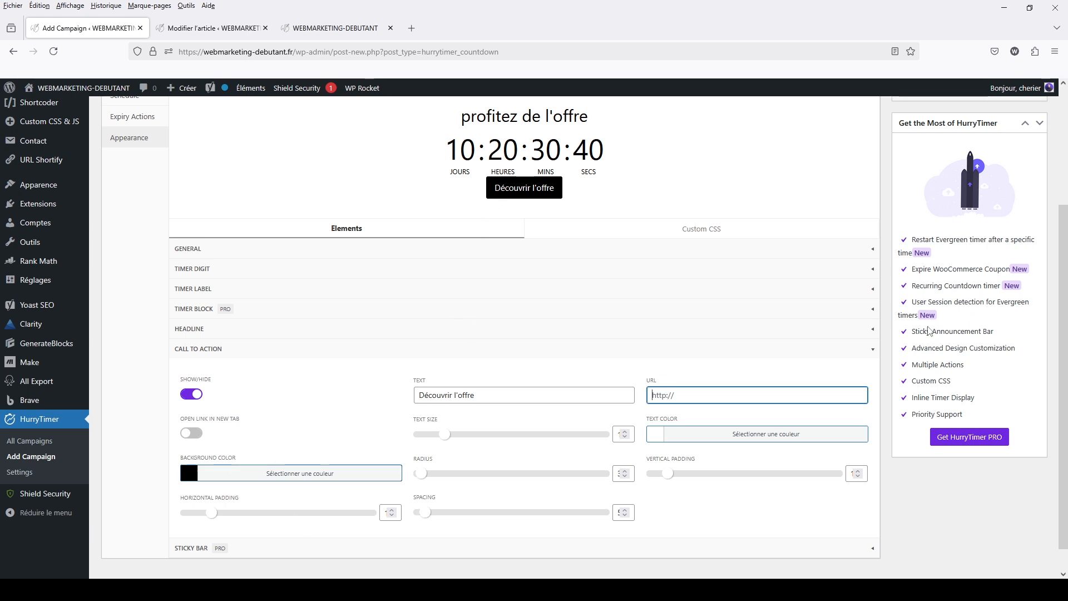
Hide the call-to-action button and publish the campaign
scroll(570, 276, up, 2)
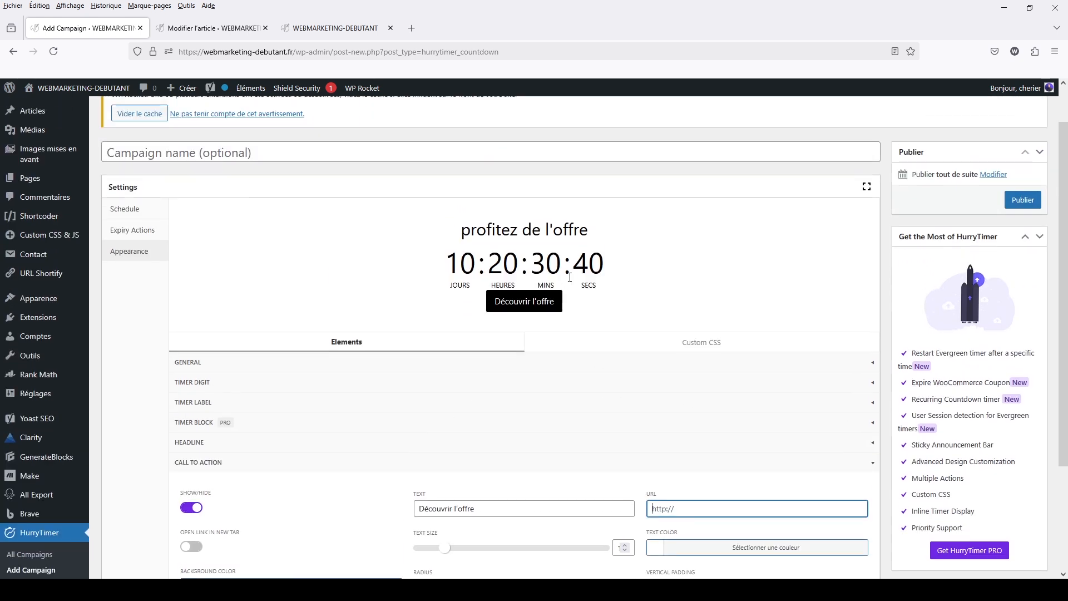
click(194, 508)
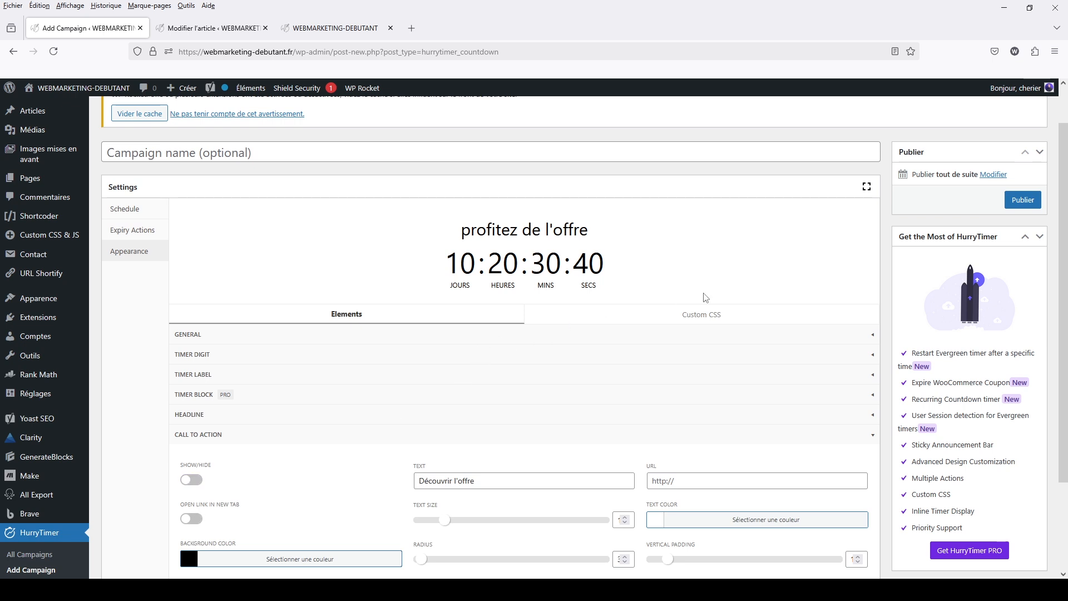
scroll(704, 298, up, 1)
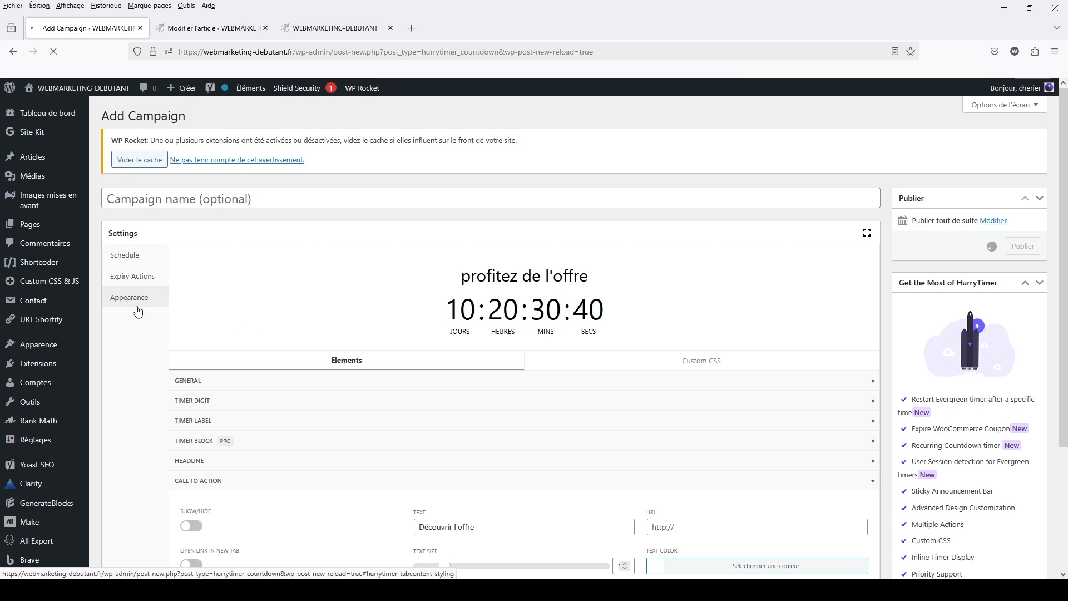
Copy the published campaign's shortcode from the list of all HurryTimer campaigns
mouse_move(50, 463)
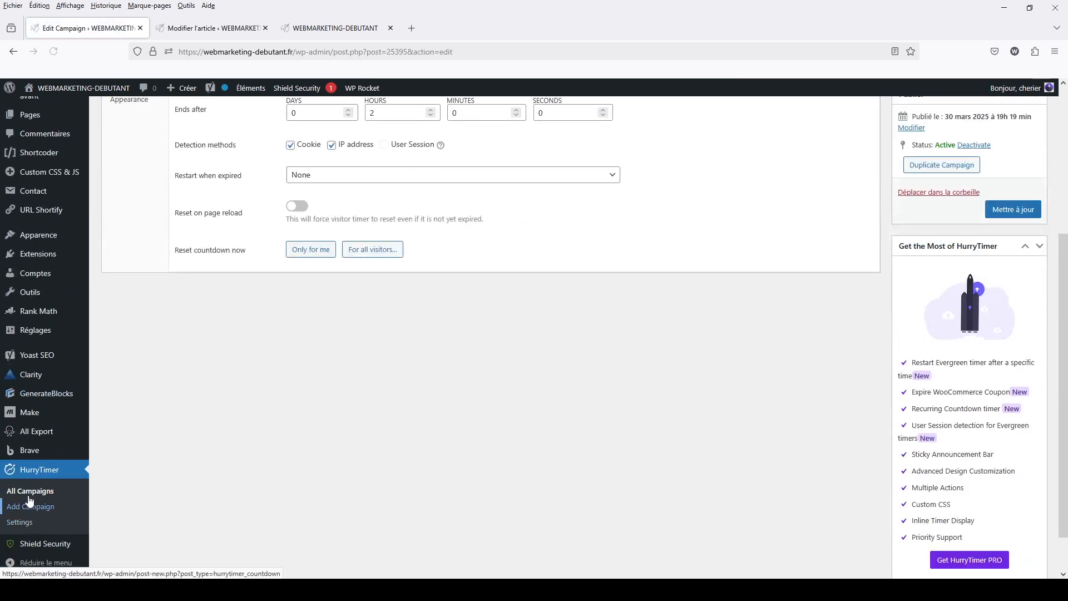
click(28, 491)
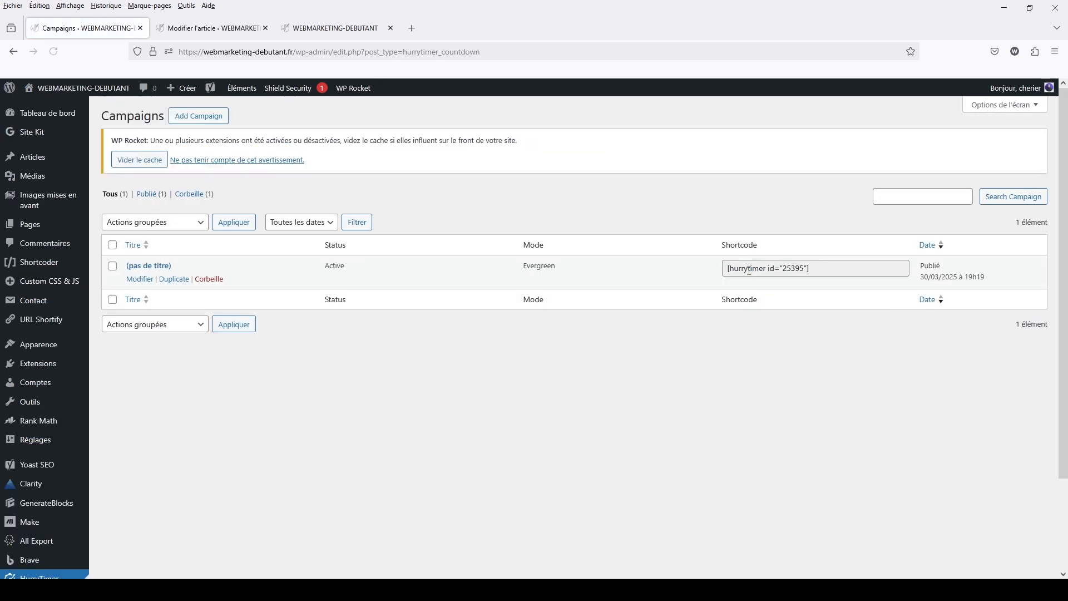
click(827, 271)
key(ctrl+c)
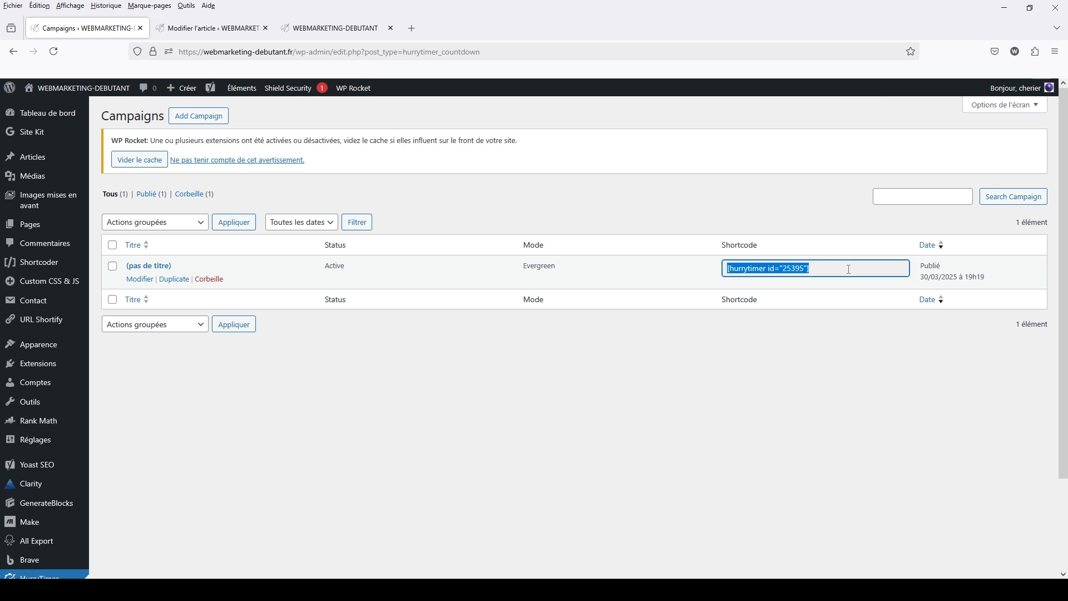
In the article editor, insert an empty block before the offer card's container in the middle column
click(206, 29)
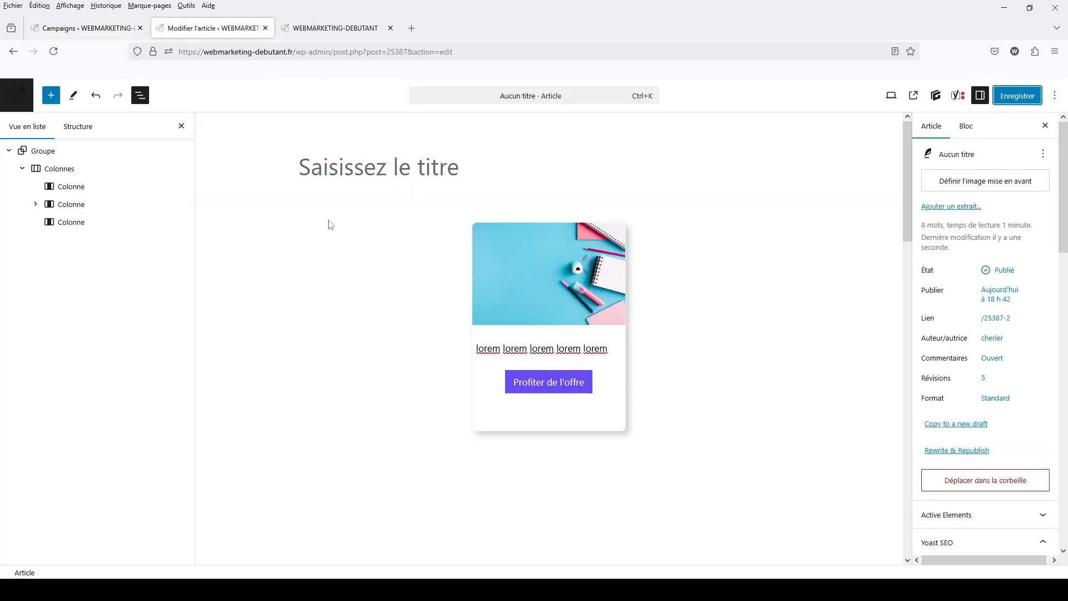
click(455, 252)
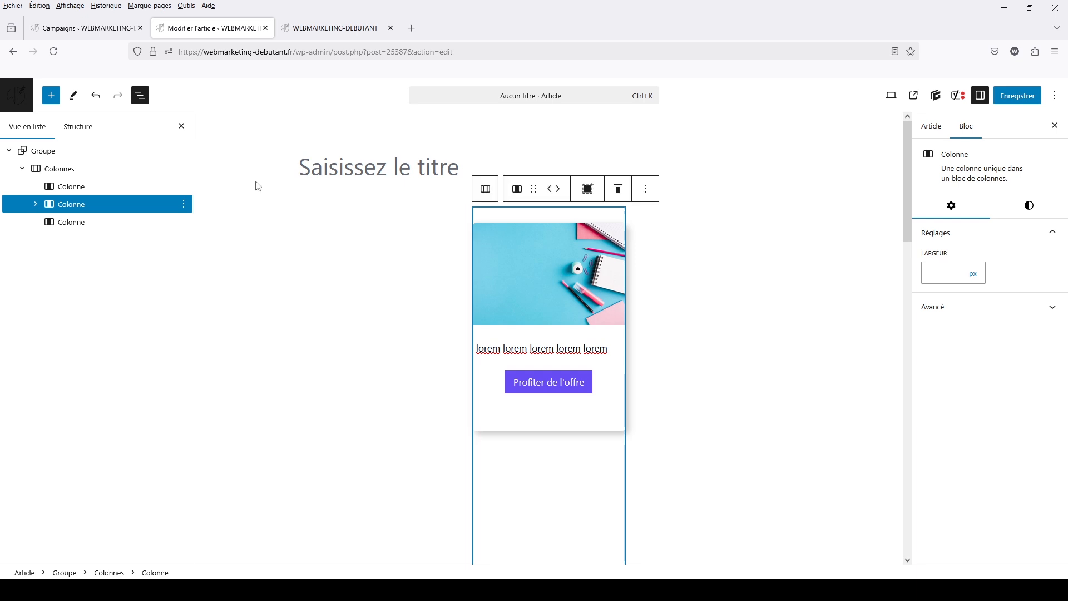
click(35, 204)
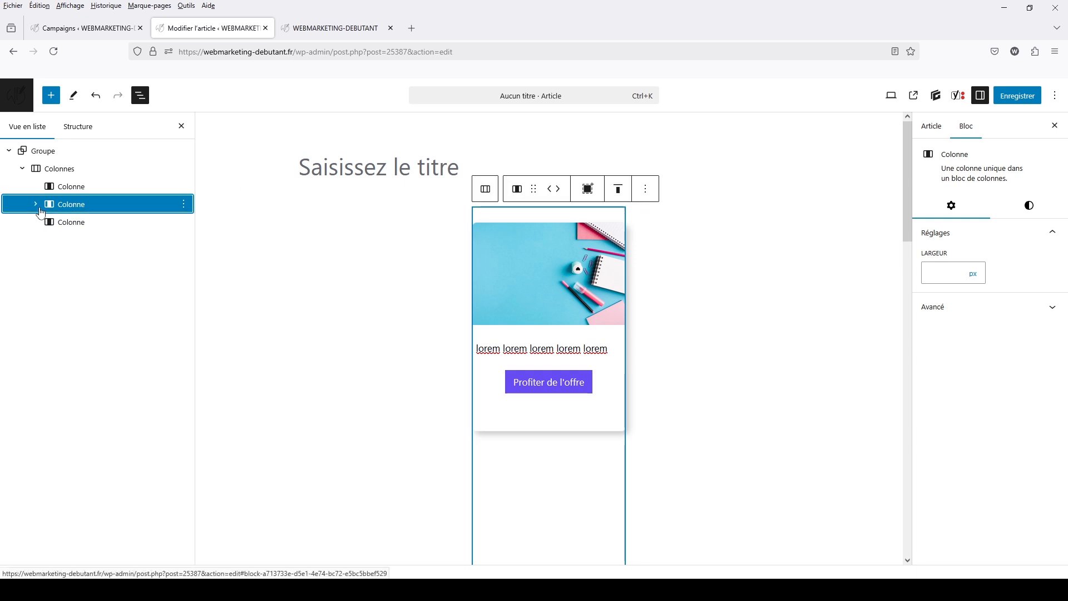
click(89, 222)
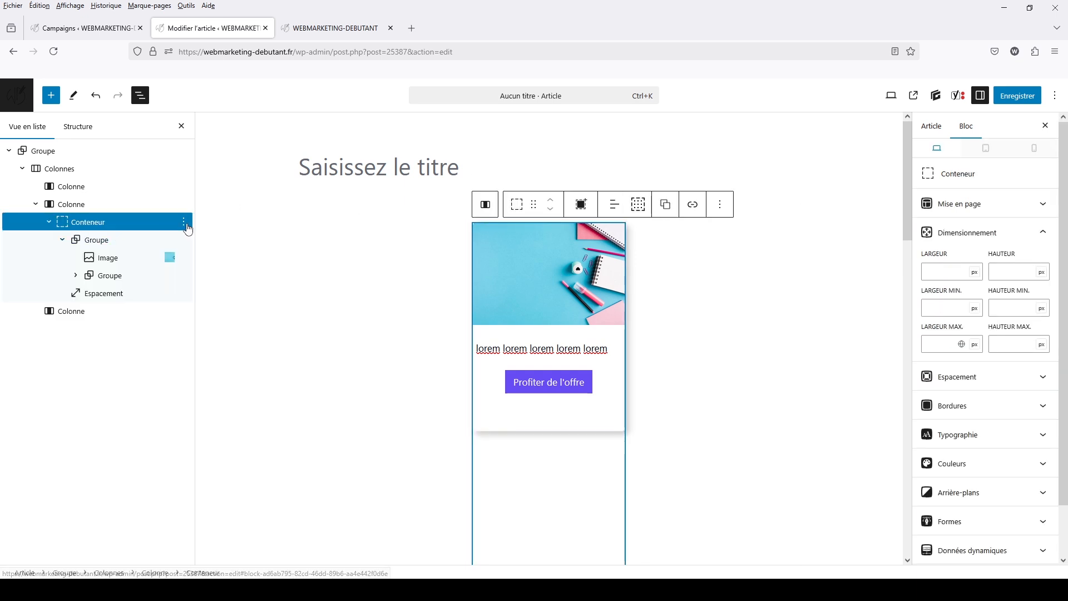
click(184, 222)
click(250, 291)
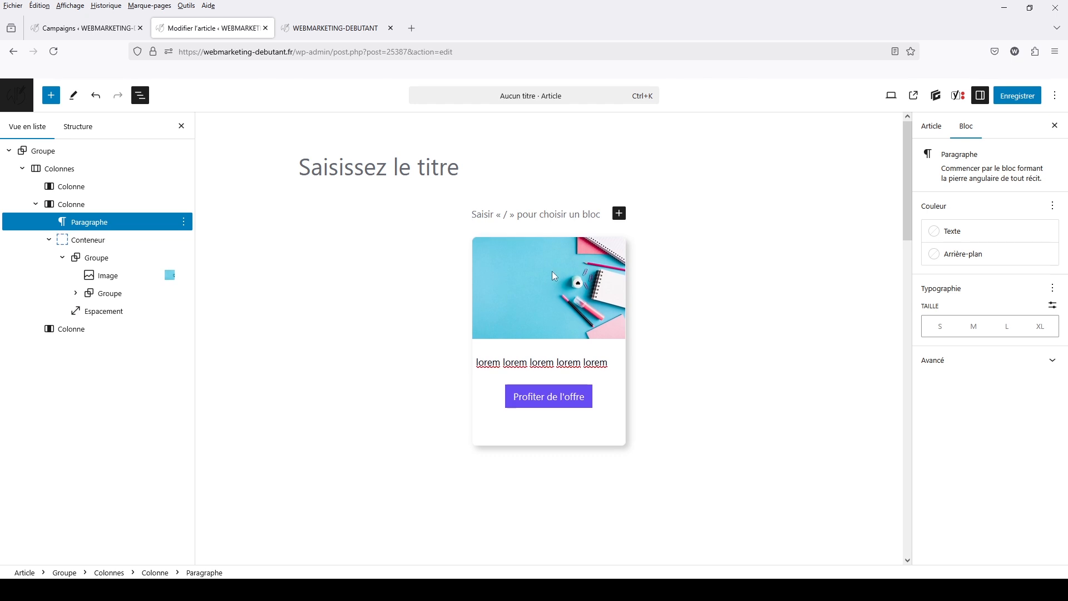
Turn the empty block into a "Code court" block and paste the shortcode [hurrytimer id="25395"] into it
text(/code)
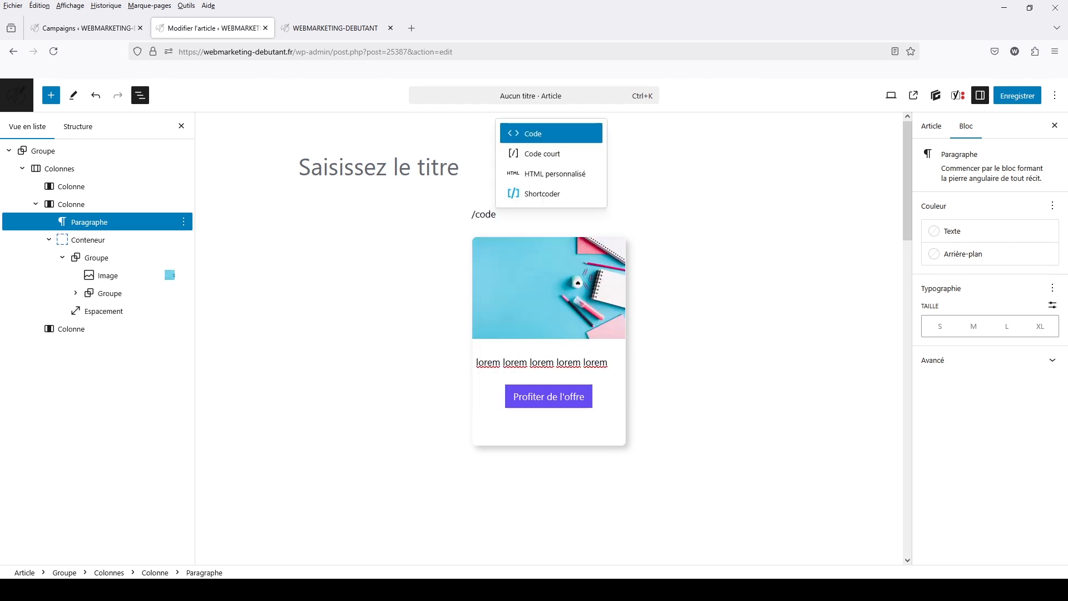
key(BackSpace)
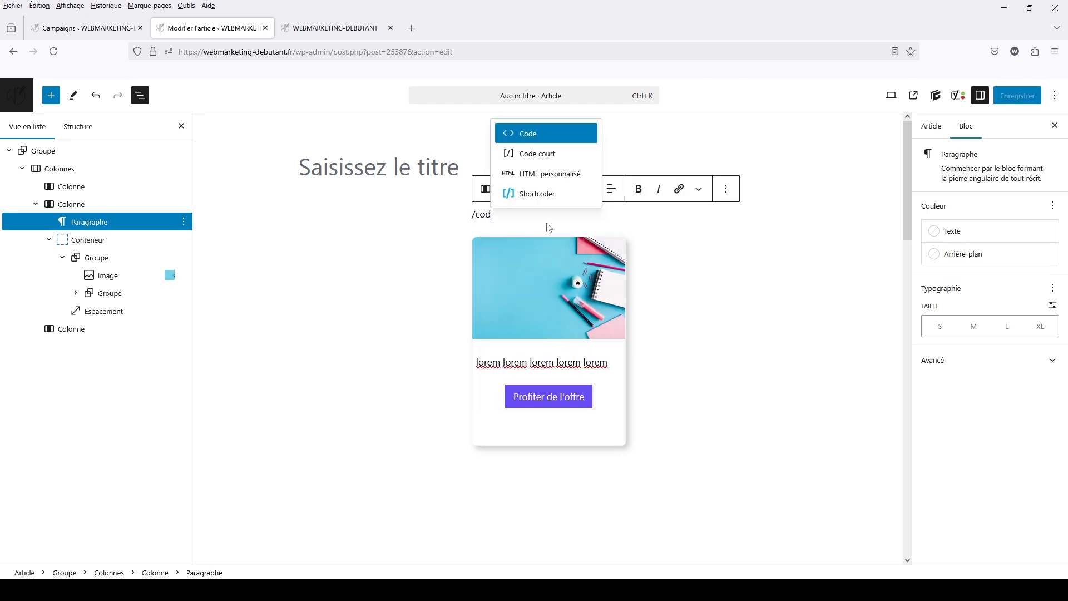
click(527, 154)
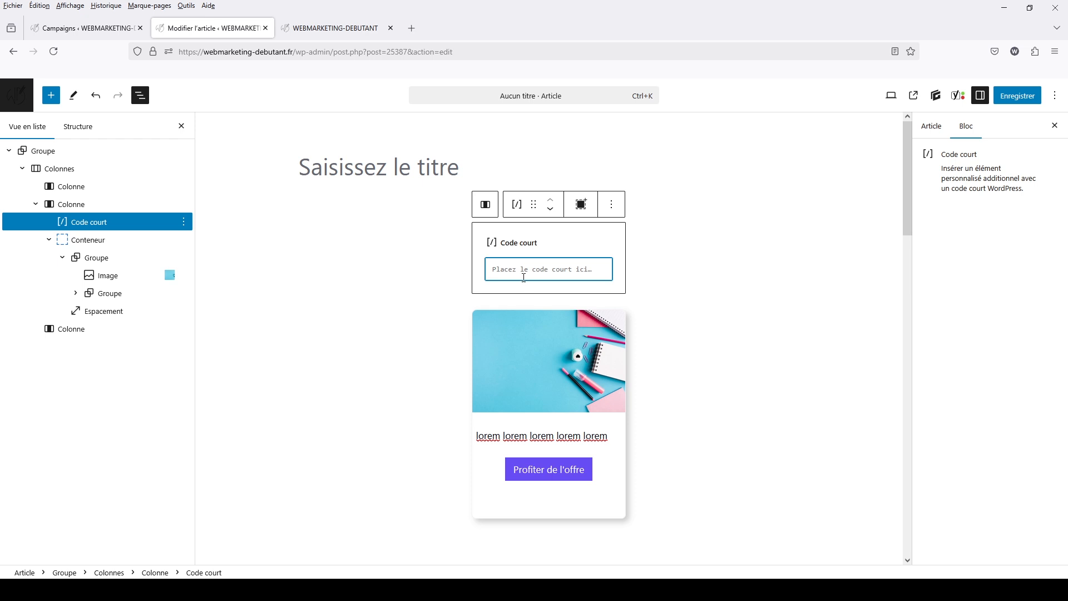
key(ctrl+v)
click(762, 231)
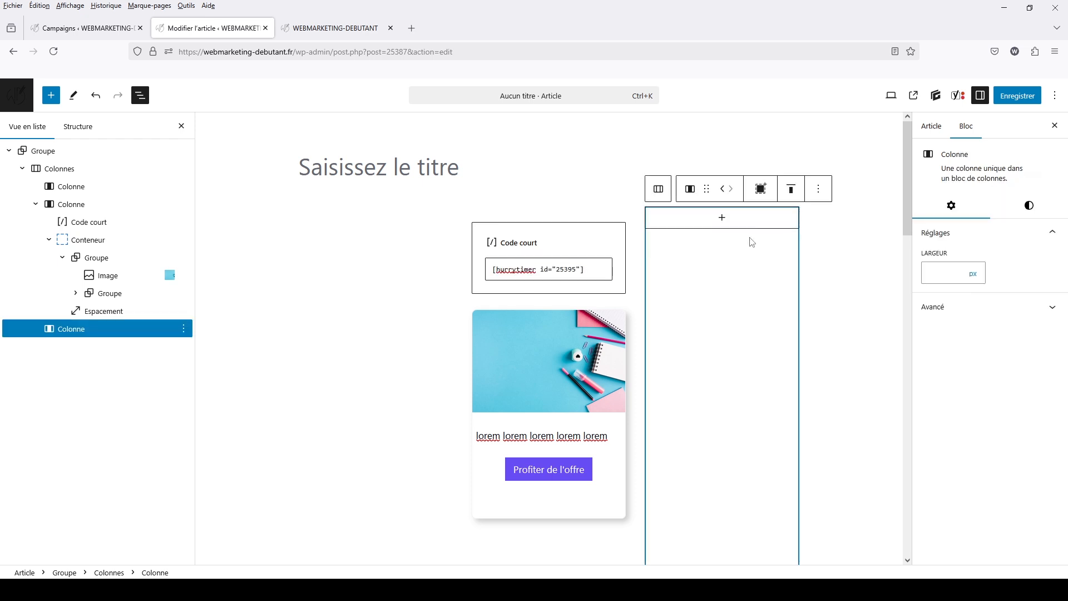
Save the article and reload its published page to check the embedded countdown
click(1004, 100)
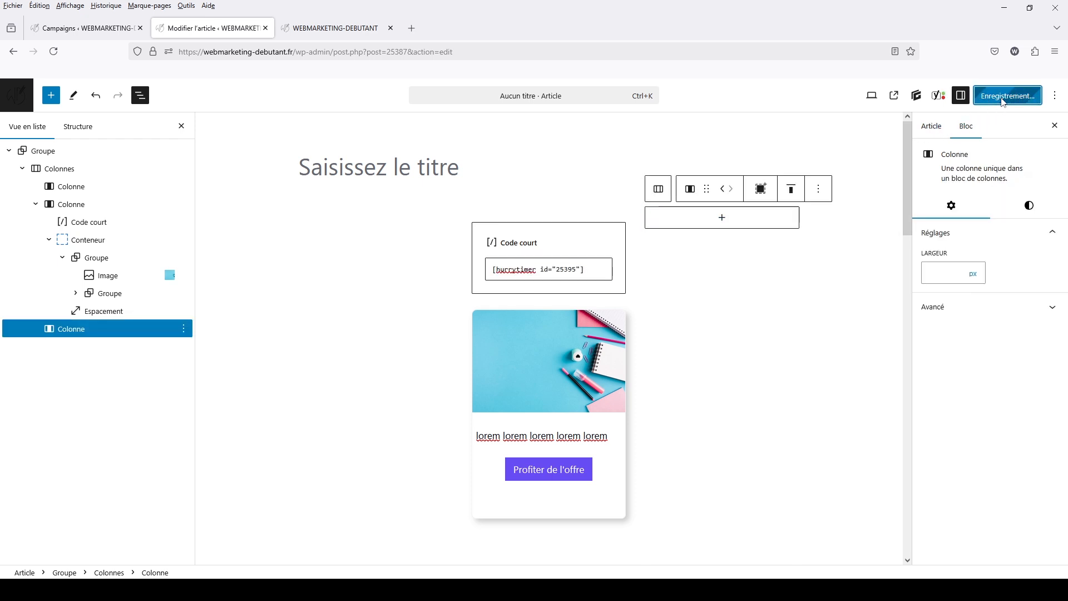
click(334, 27)
click(53, 51)
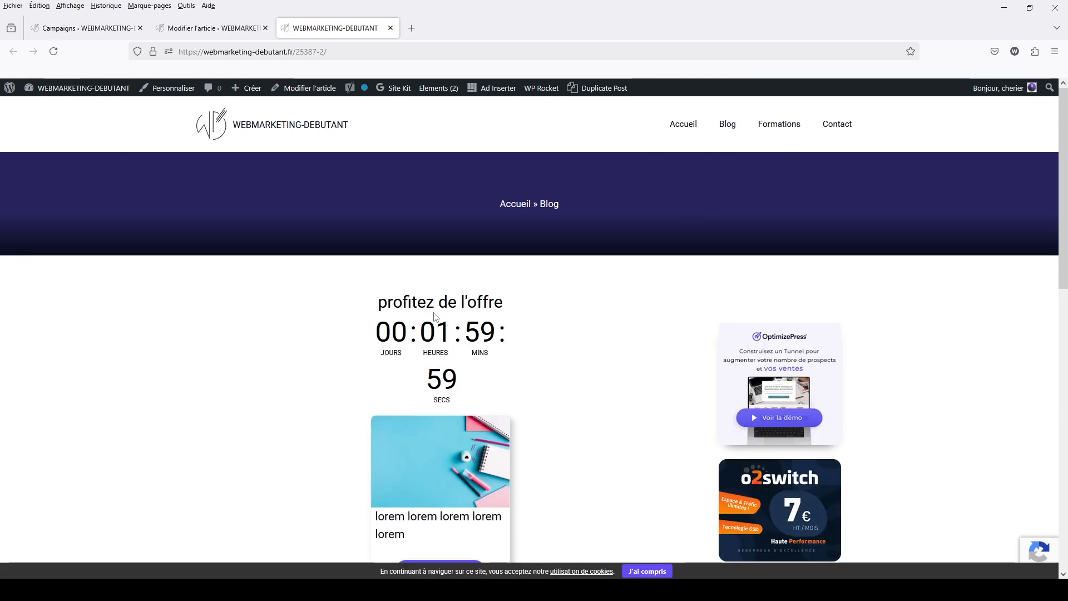
Reopen the evergreen campaign's appearance settings, reduce the timer digit size to a little under a third of its range, and update the campaign
click(111, 31)
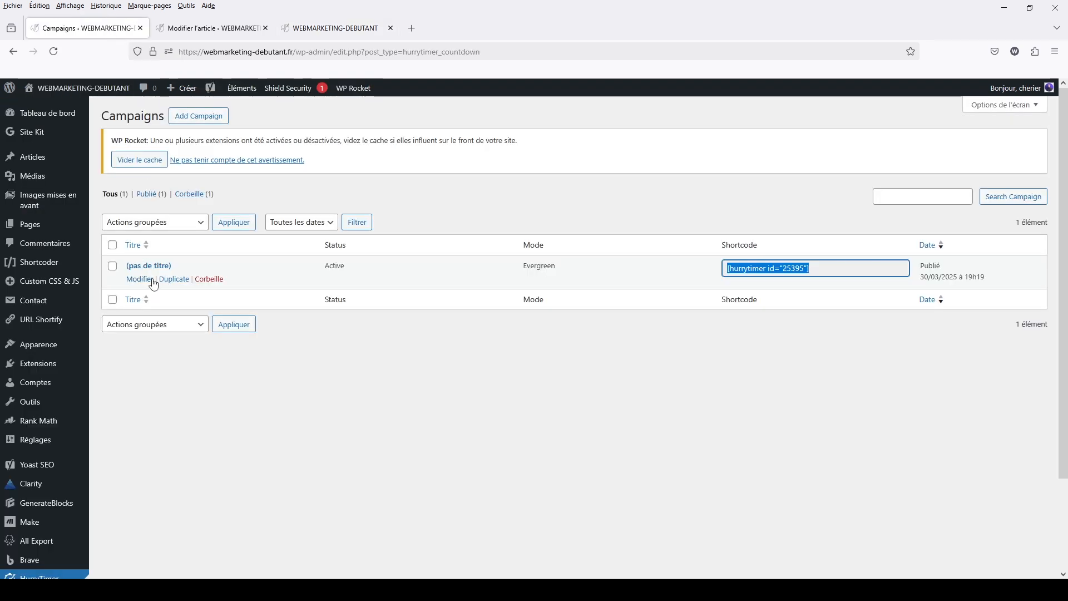
click(151, 280)
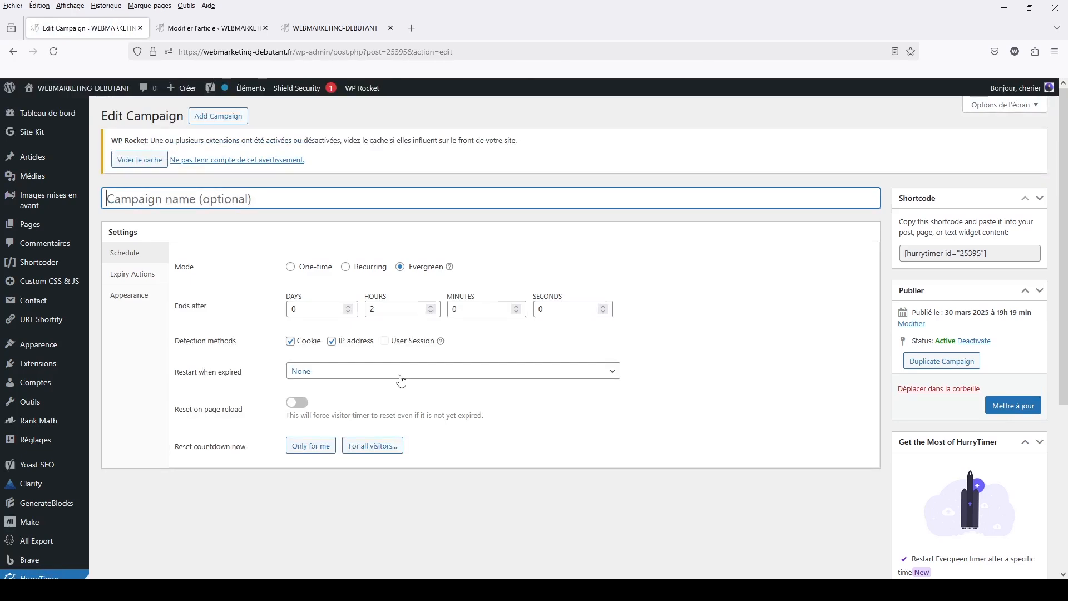
click(136, 302)
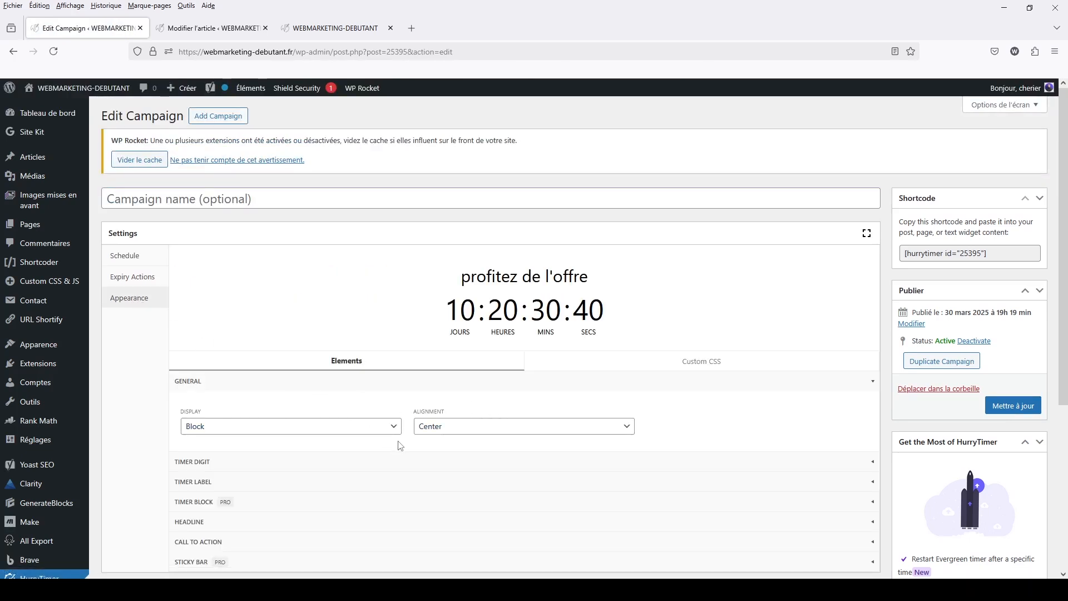
click(355, 462)
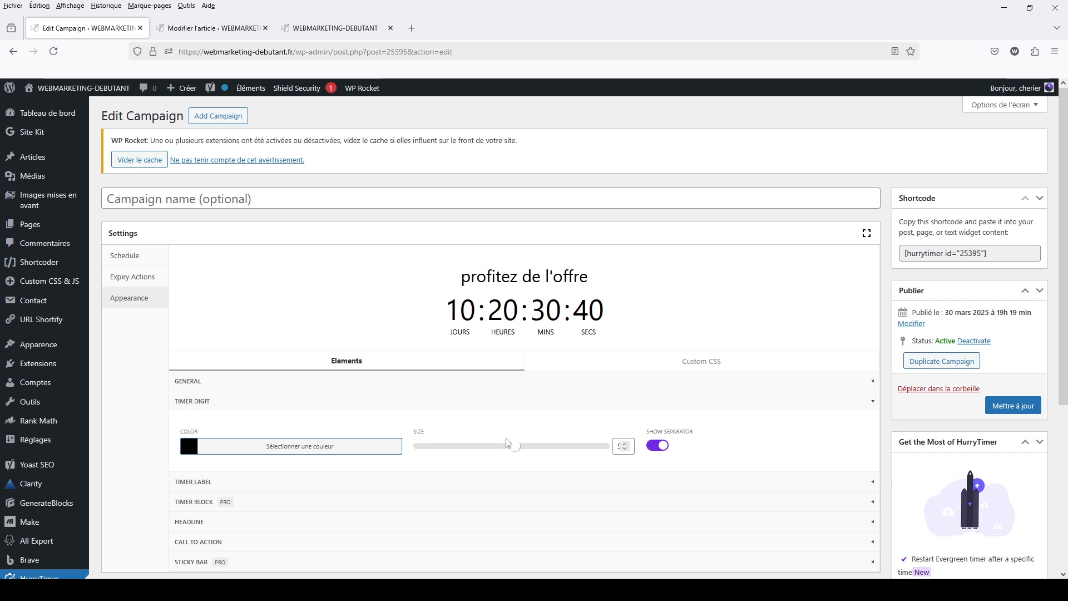
drag(512, 445, 467, 443)
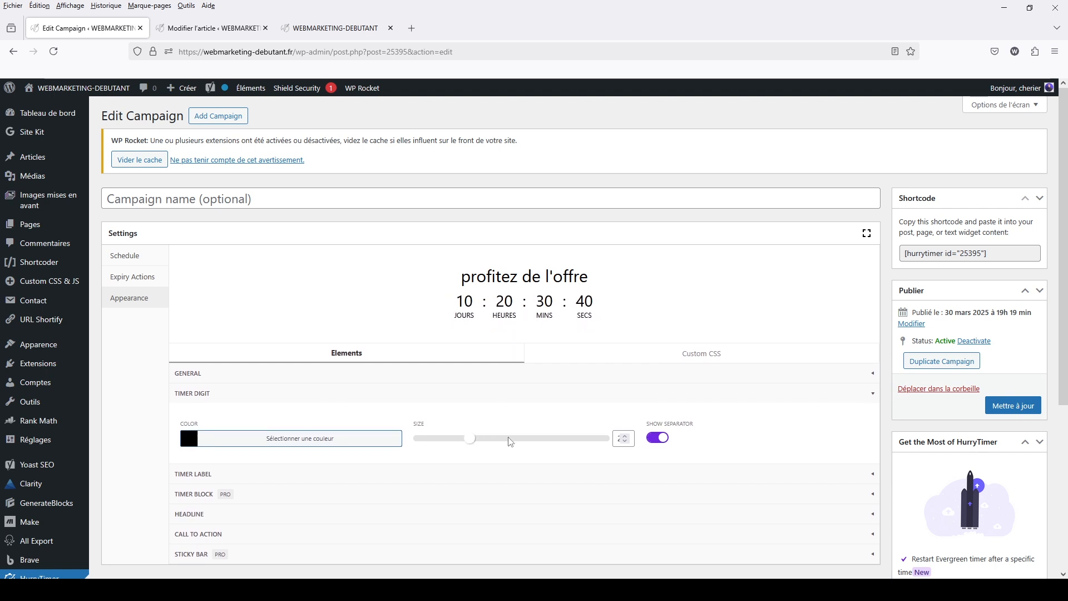
click(1013, 405)
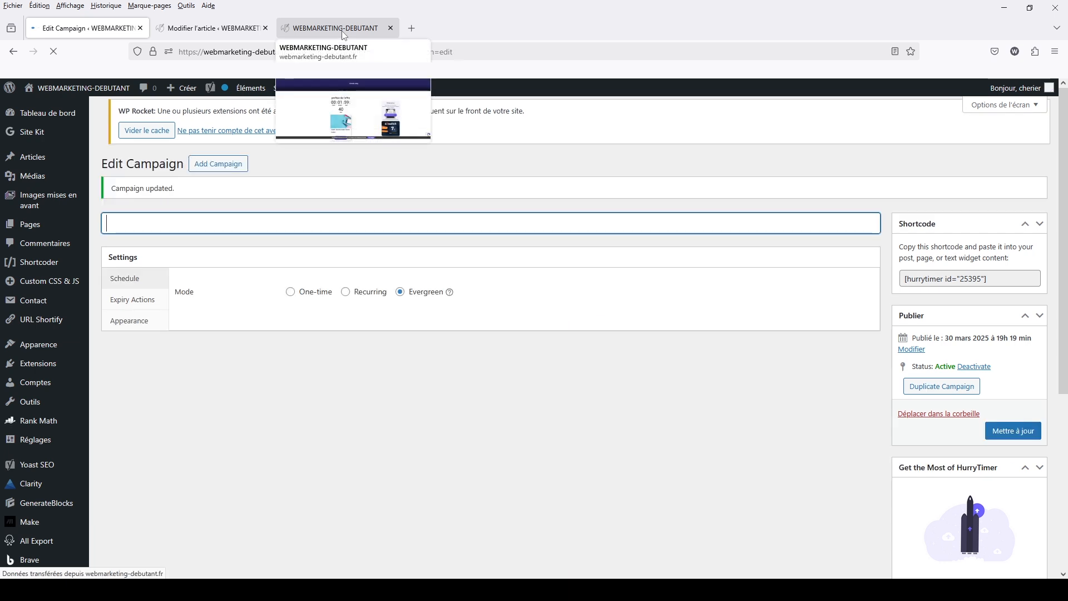
Reload the published article and examine the resized countdown above the offer card
click(336, 32)
click(53, 52)
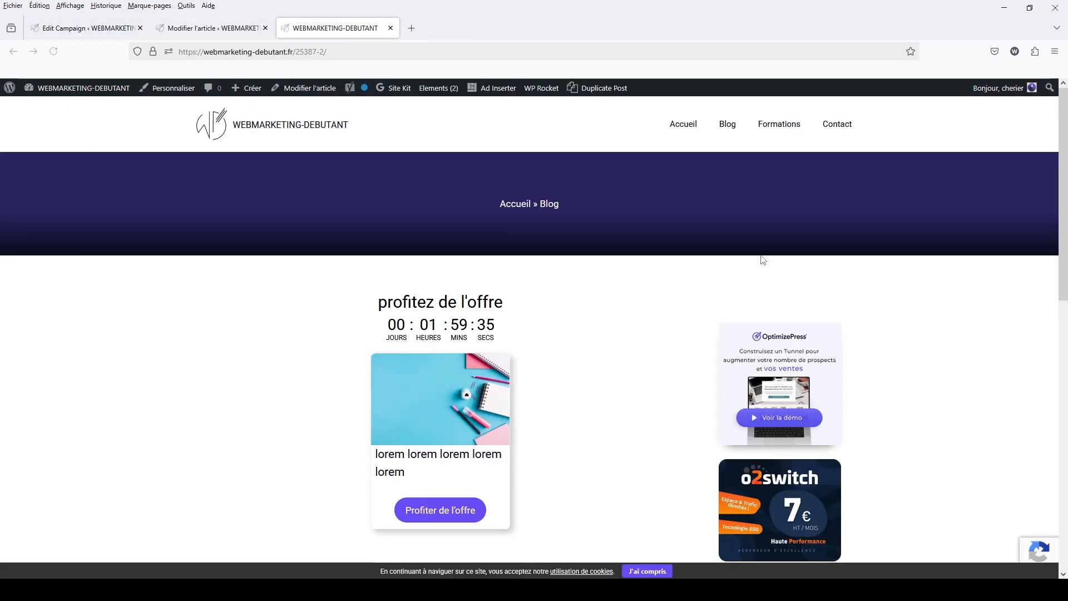
scroll(715, 297, down, 3)
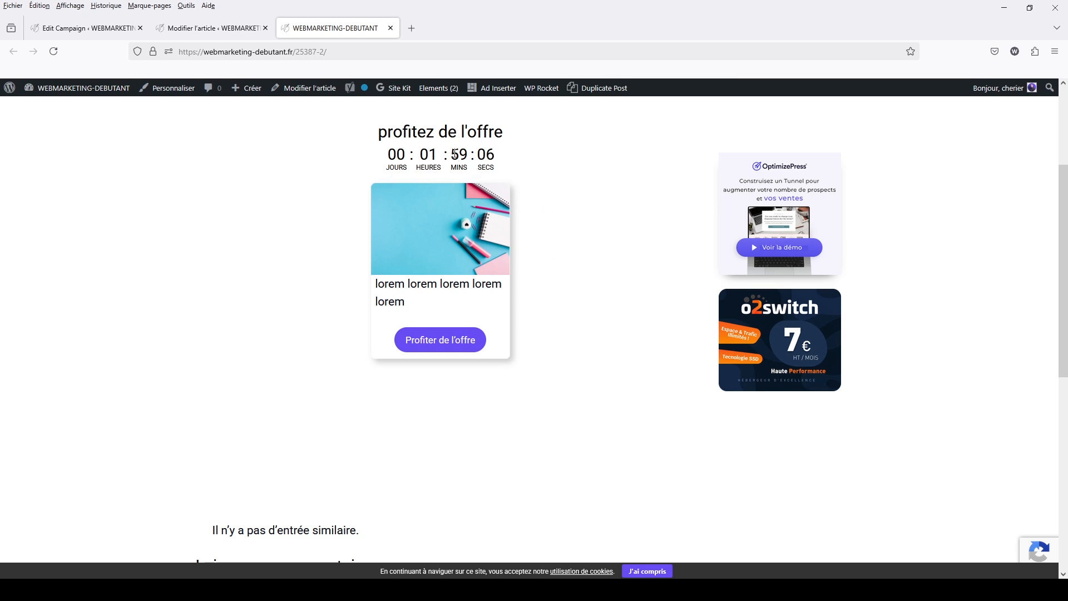
scroll(594, 401, up, 3)
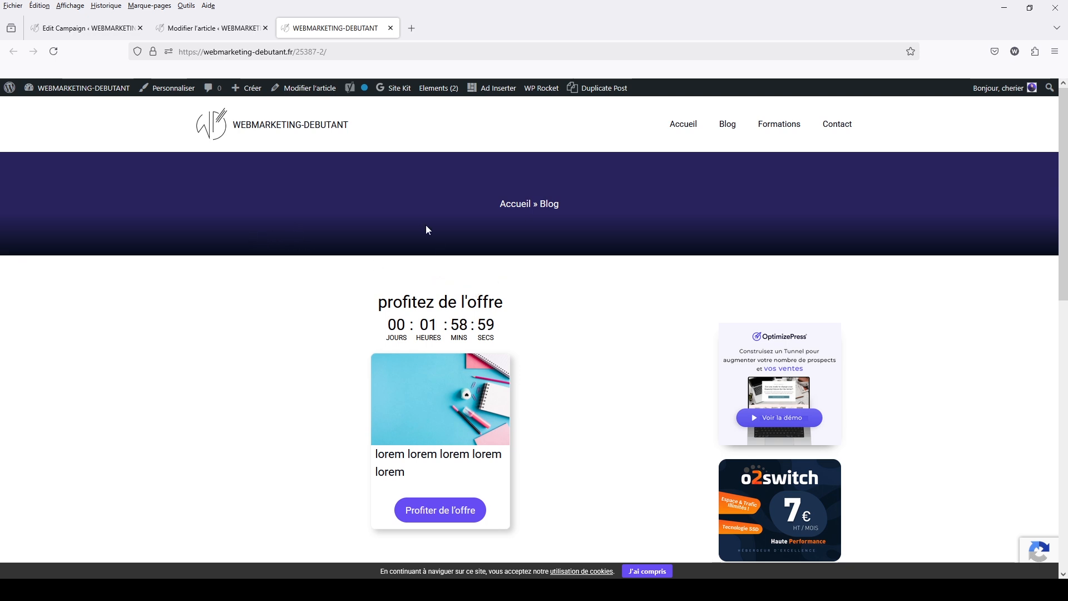
click(212, 29)
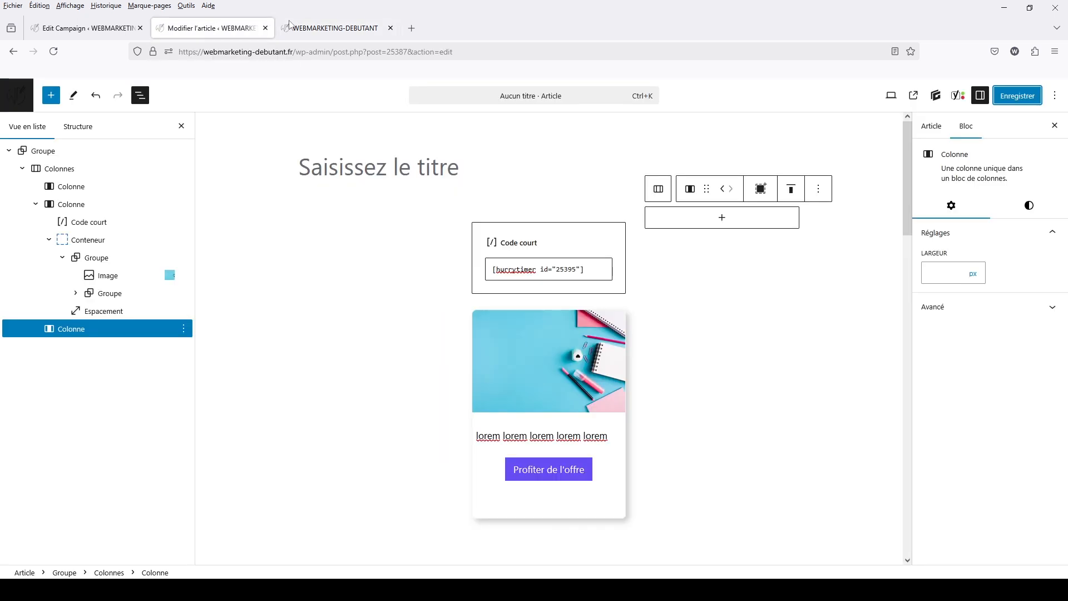
click(334, 28)
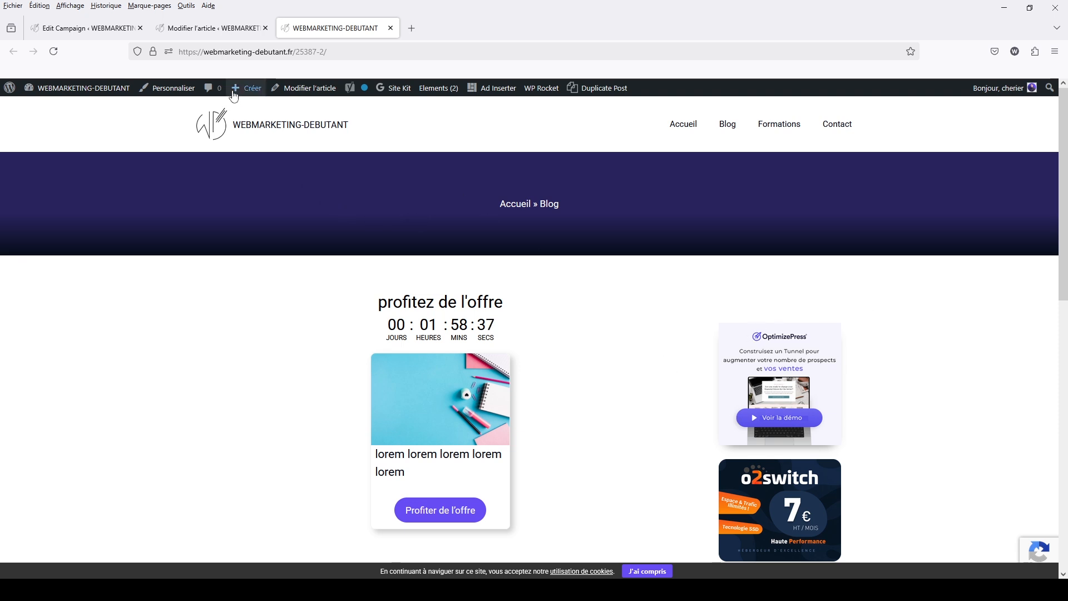
click(179, 30)
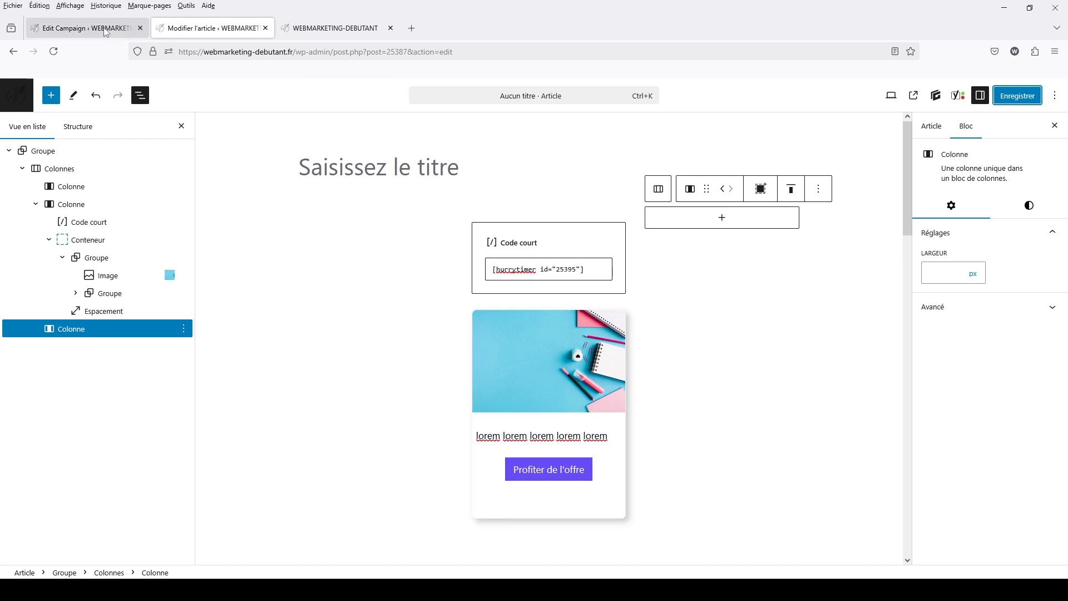
Start a new HurryTimer campaign and name it "onetime"
click(80, 30)
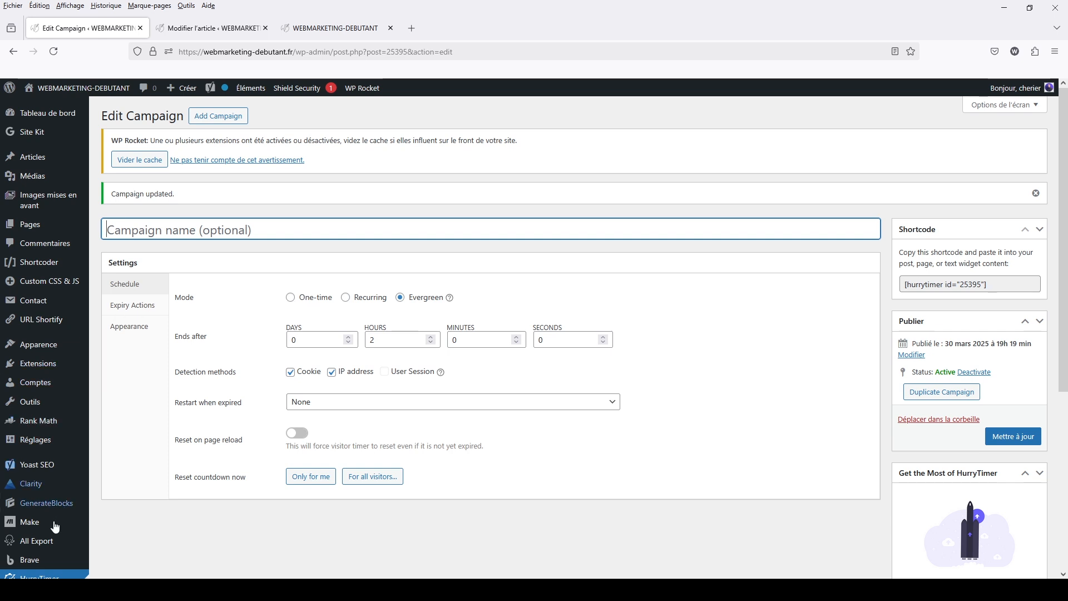
scroll(50, 520, down, 4)
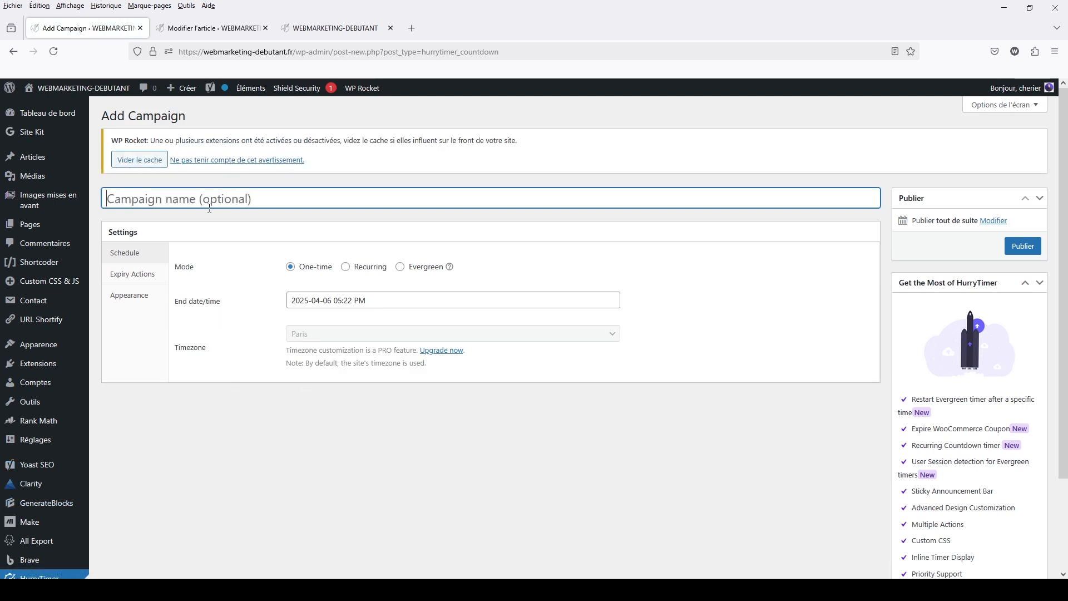
text(onetime)
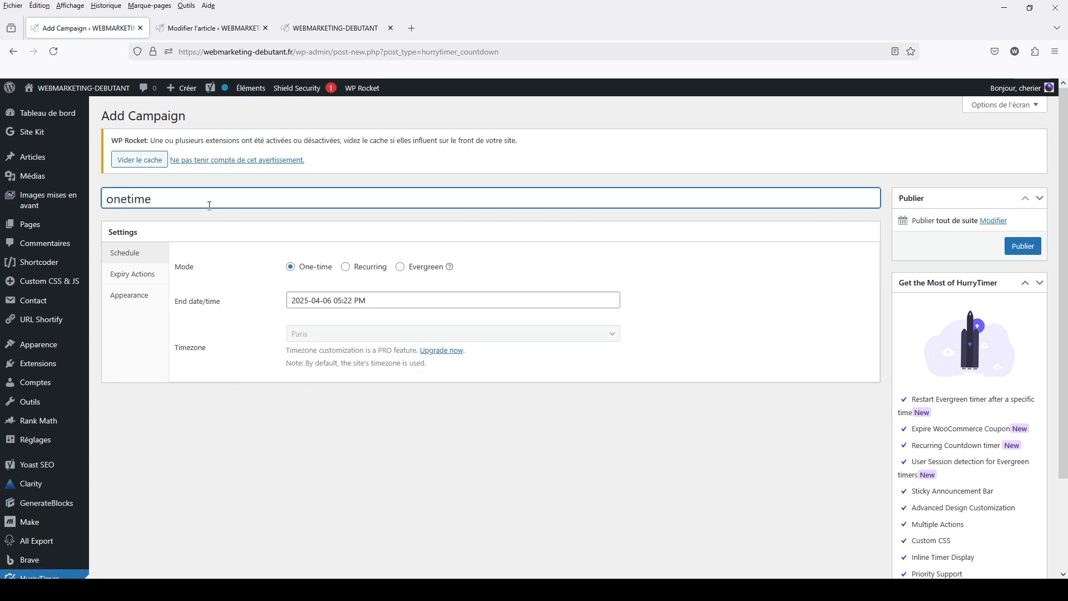
click(310, 440)
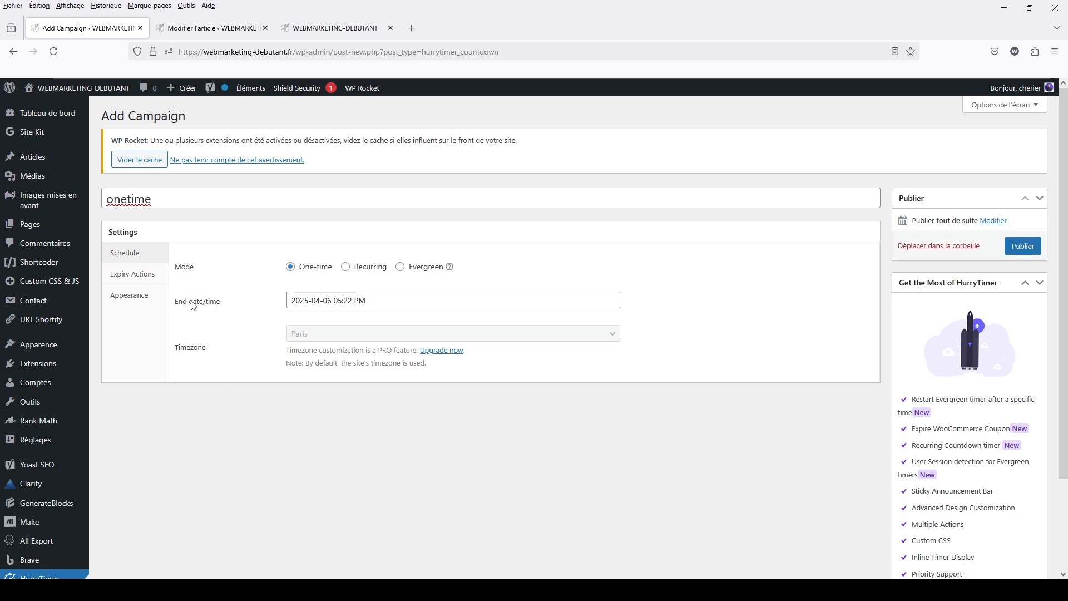
click(310, 300)
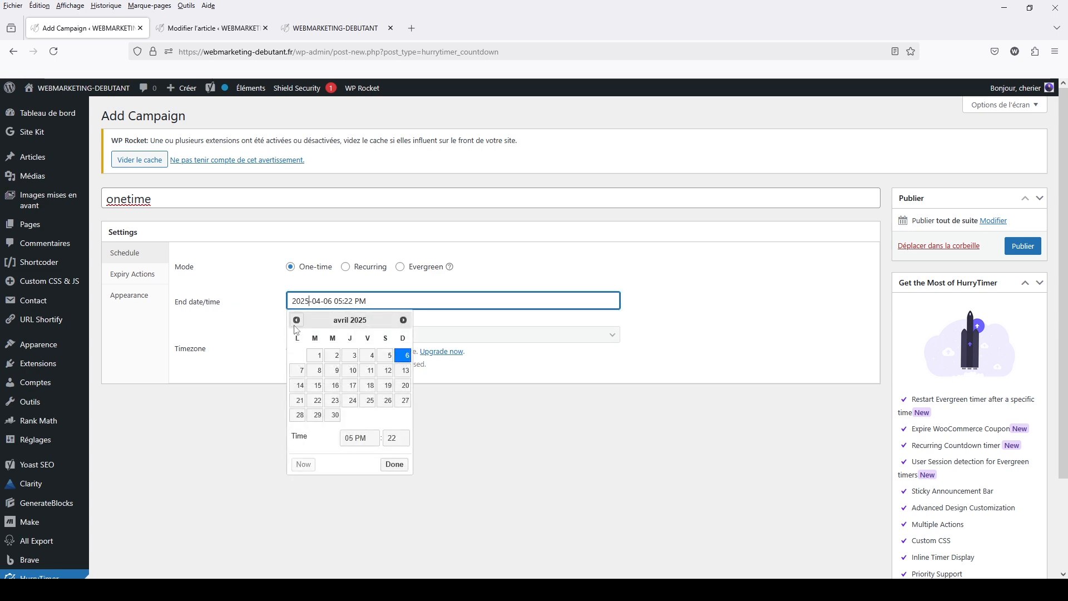
click(297, 321)
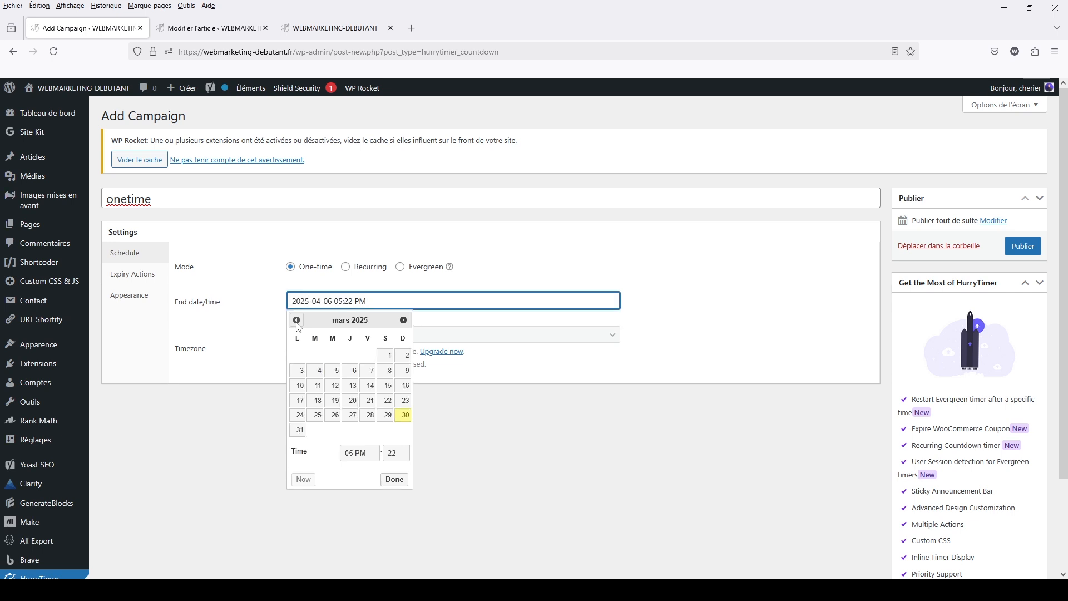
click(401, 416)
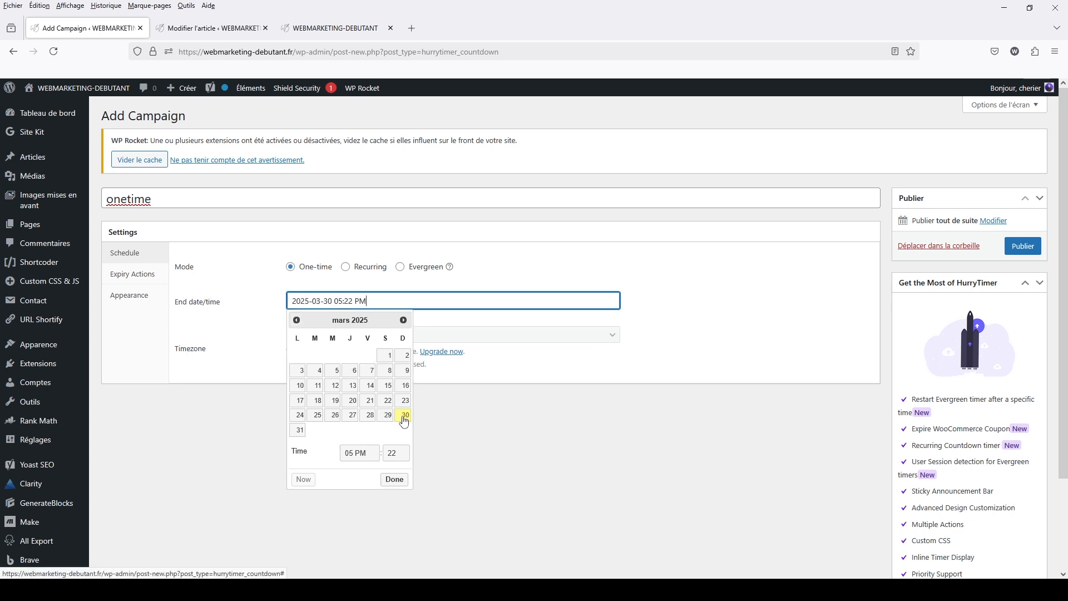
click(369, 454)
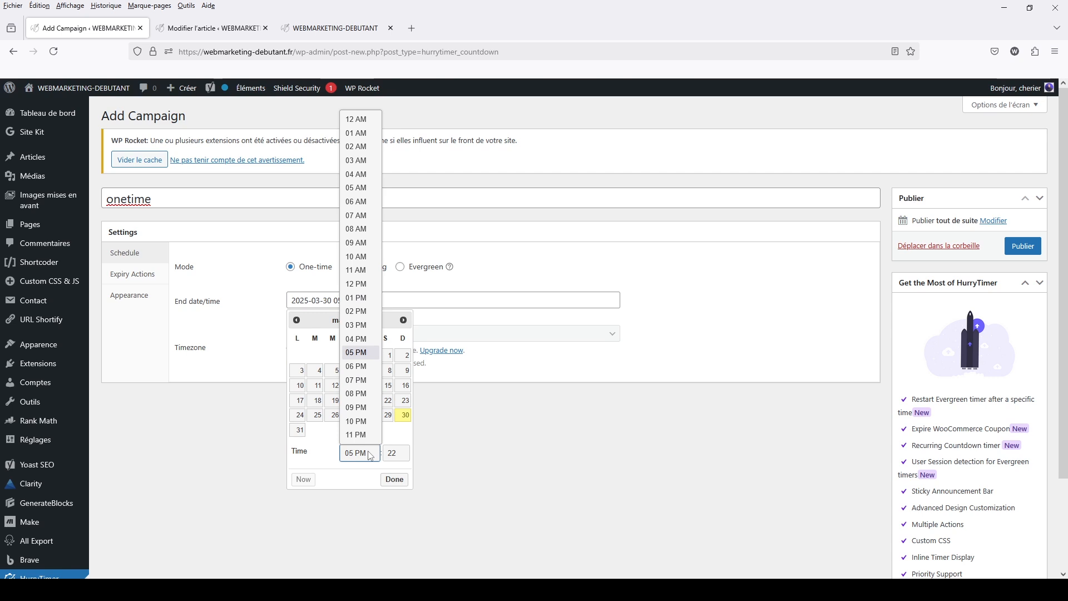
click(355, 394)
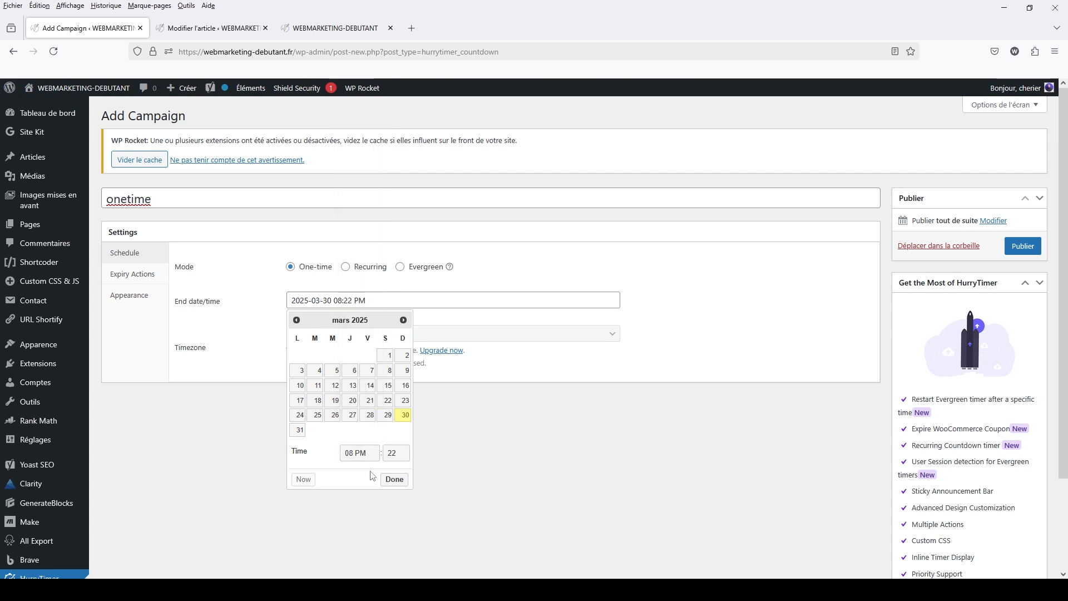
click(397, 455)
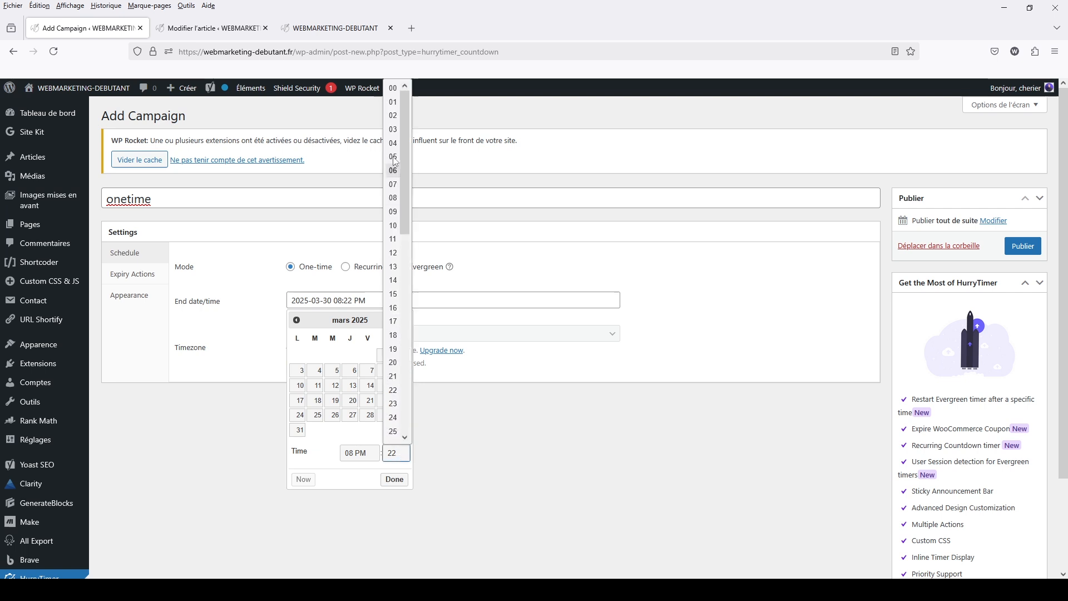
click(394, 88)
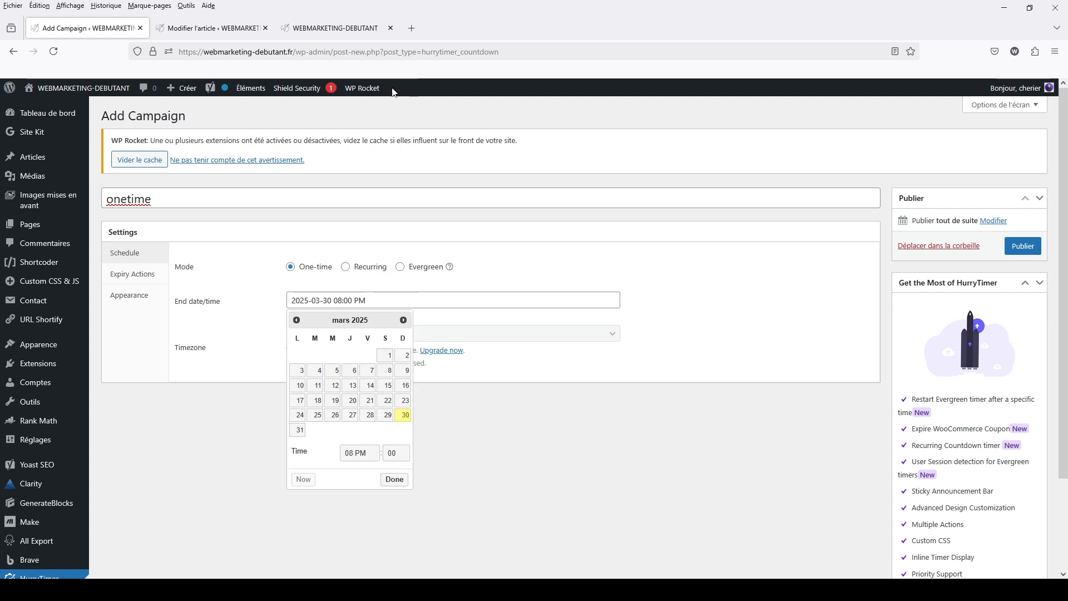
click(394, 479)
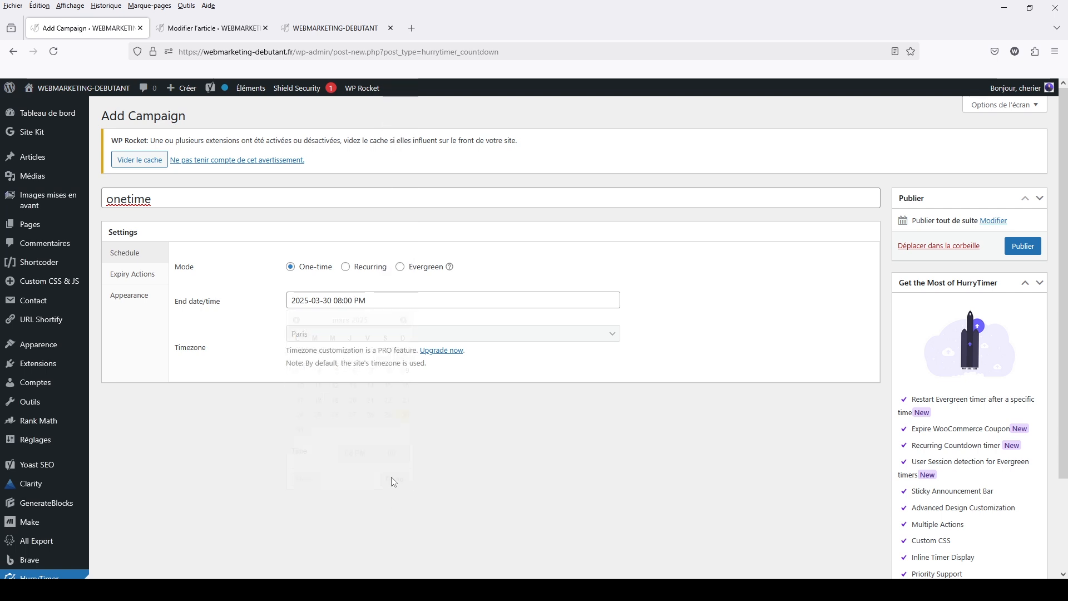
Publish the "onetime" campaign and copy its shortcode from the list of all campaigns
click(1023, 246)
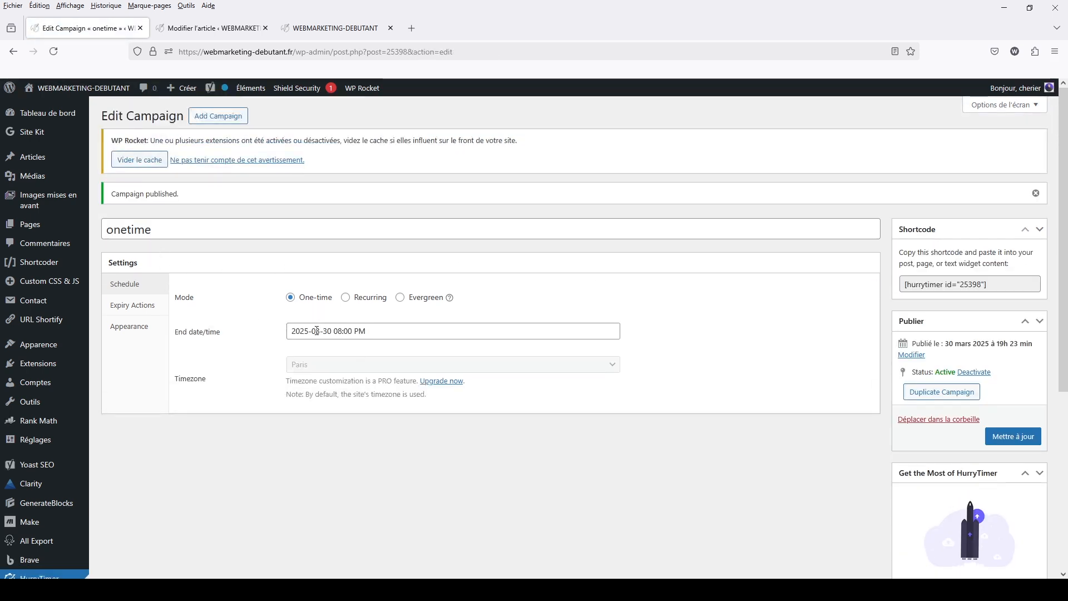
scroll(40, 440, down, 4)
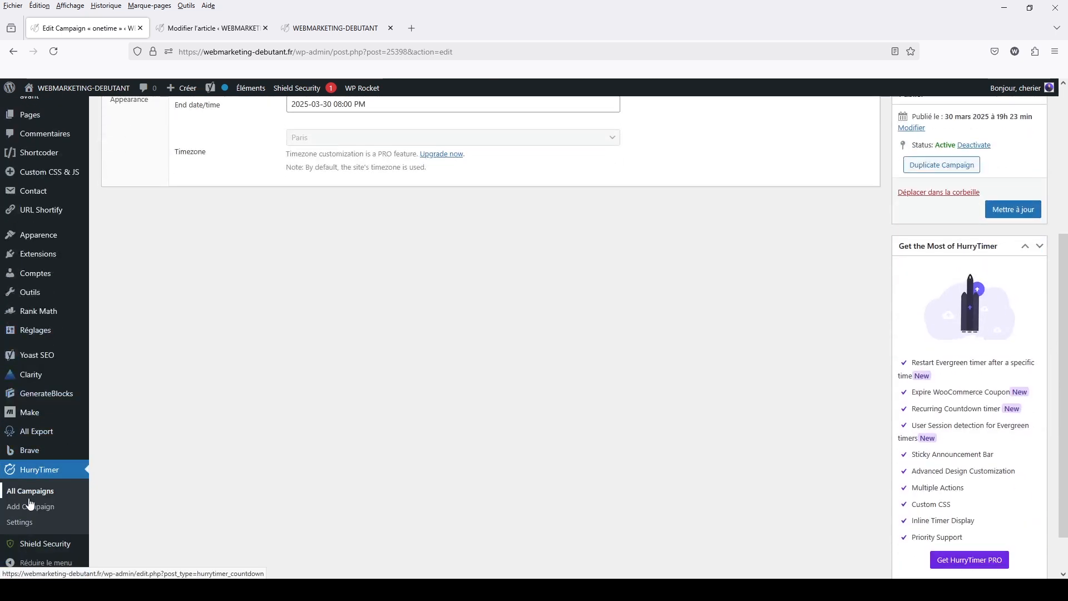
click(25, 497)
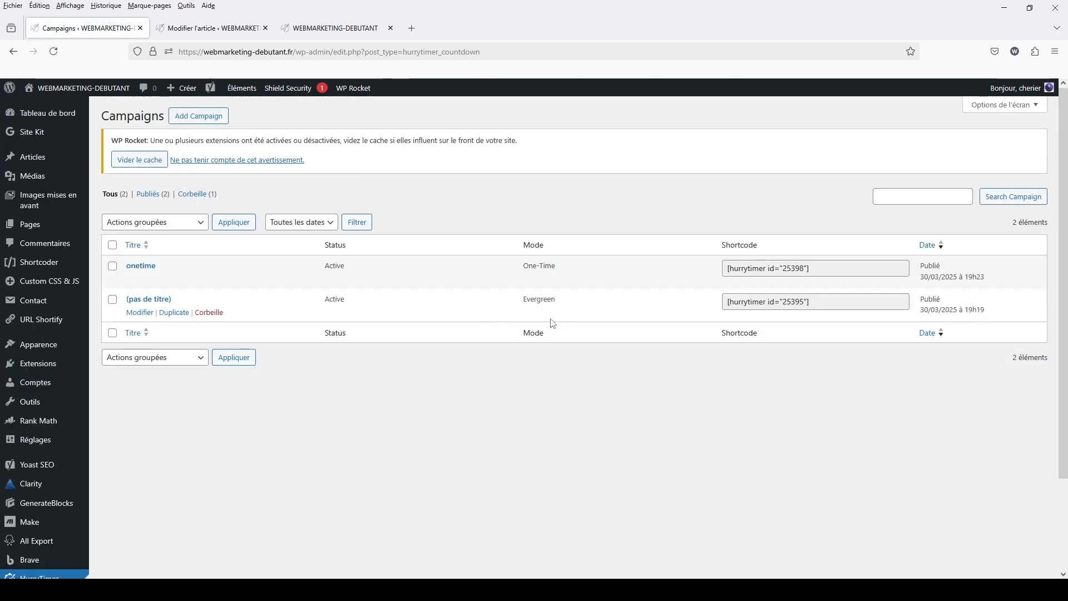
drag(728, 269, 846, 267)
right_click(791, 271)
click(810, 337)
click(30, 224)
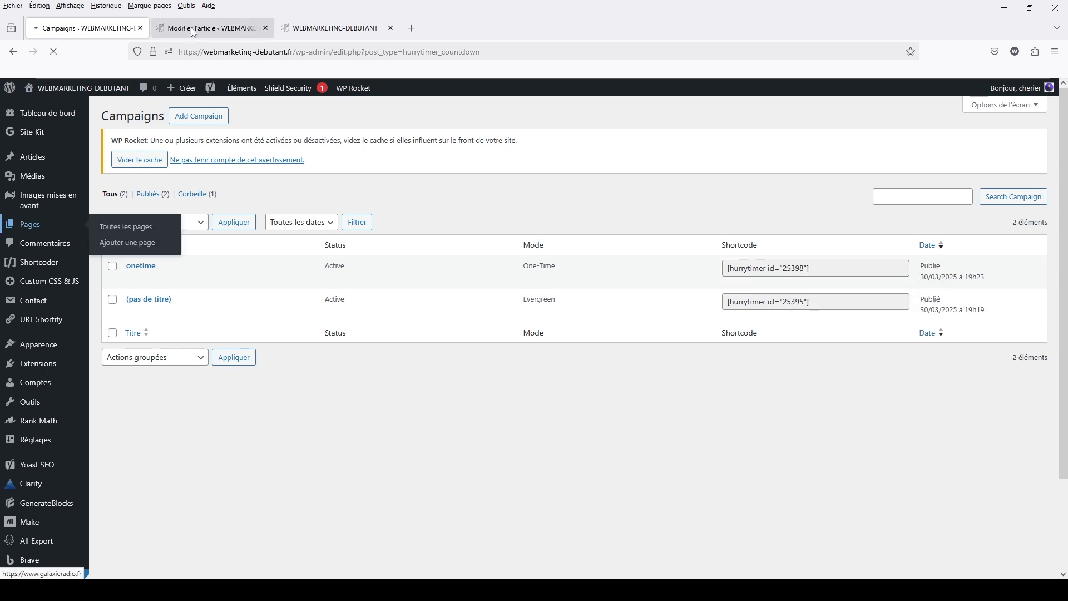
Replace the evergreen shortcode above the article's offer card with [hurrytimer id="25398"] and save the article
click(178, 32)
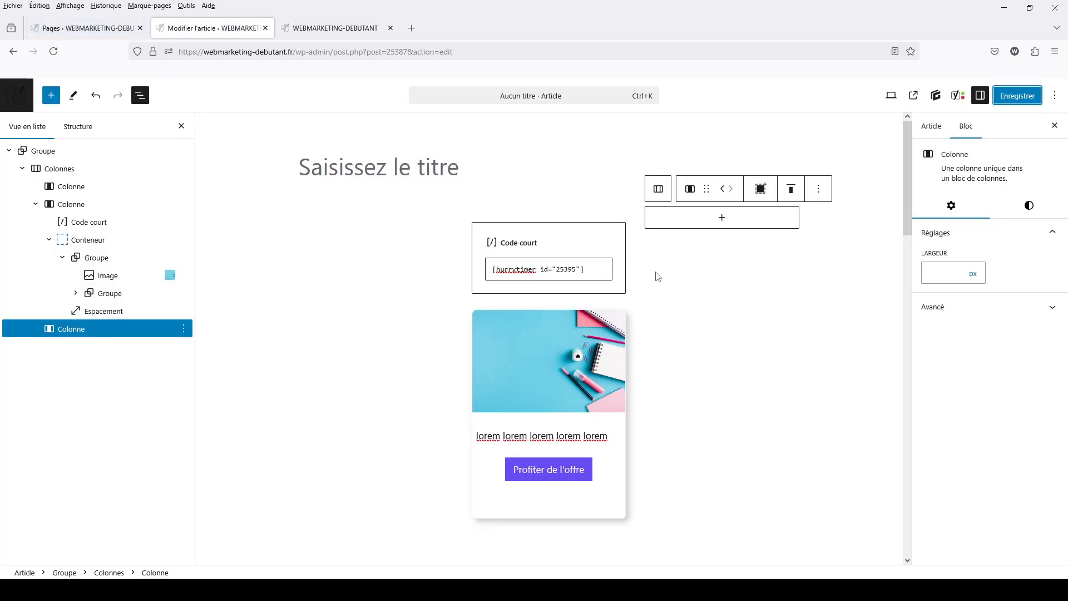
drag(585, 270, 497, 269)
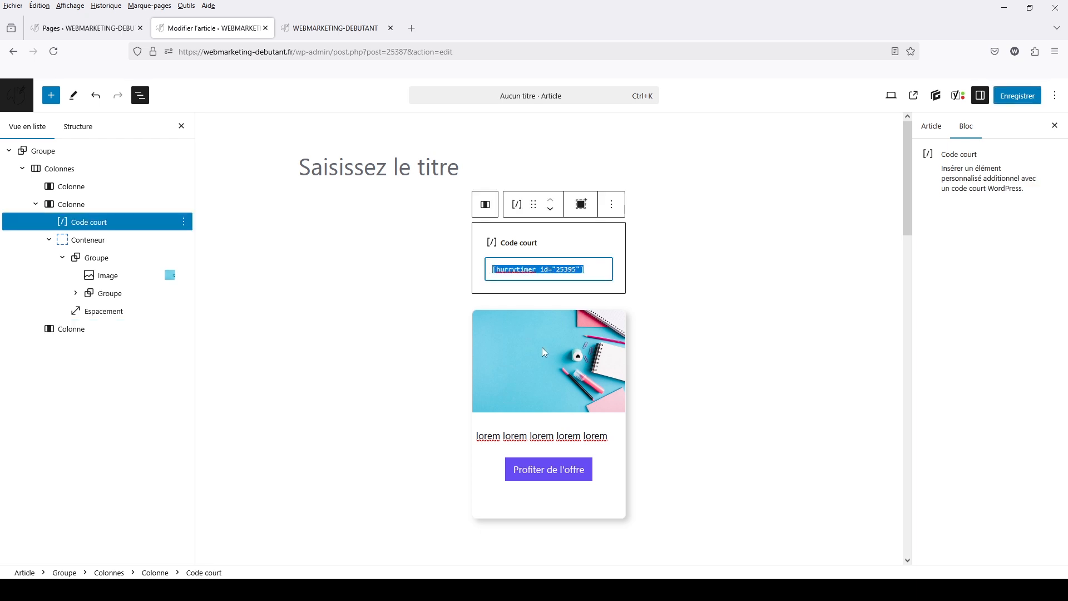
key(ctrl+v)
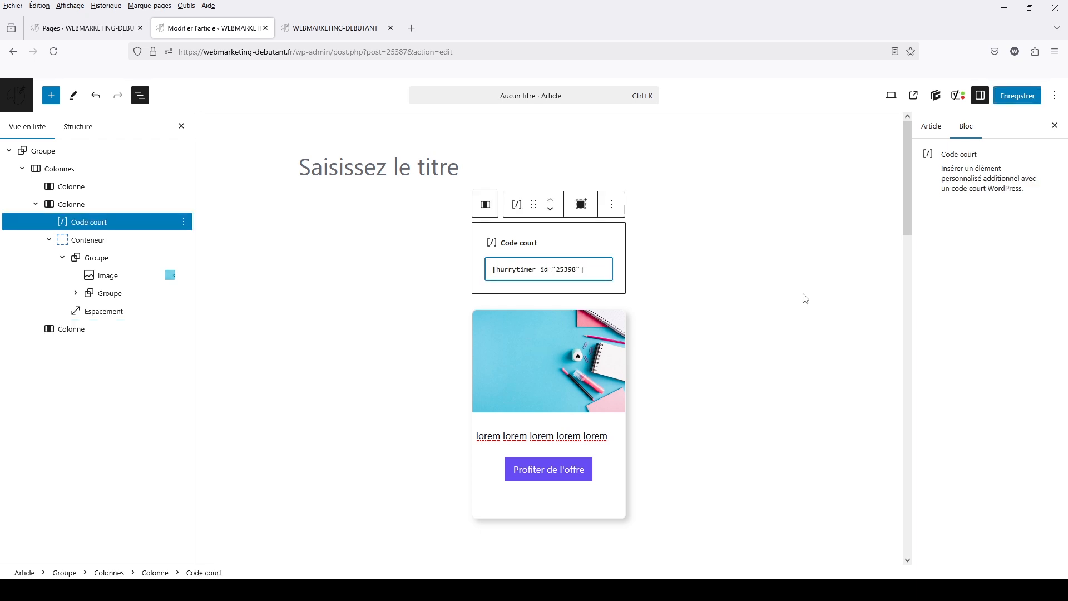
click(805, 298)
click(1016, 98)
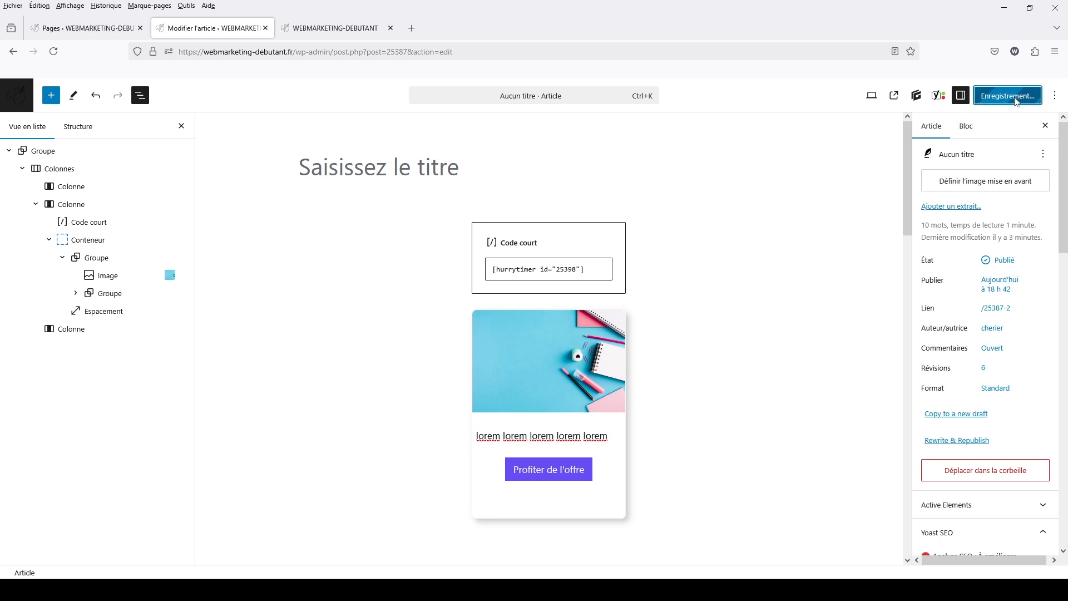
Reload the published article and examine the one-time countdown above the offer card
click(309, 29)
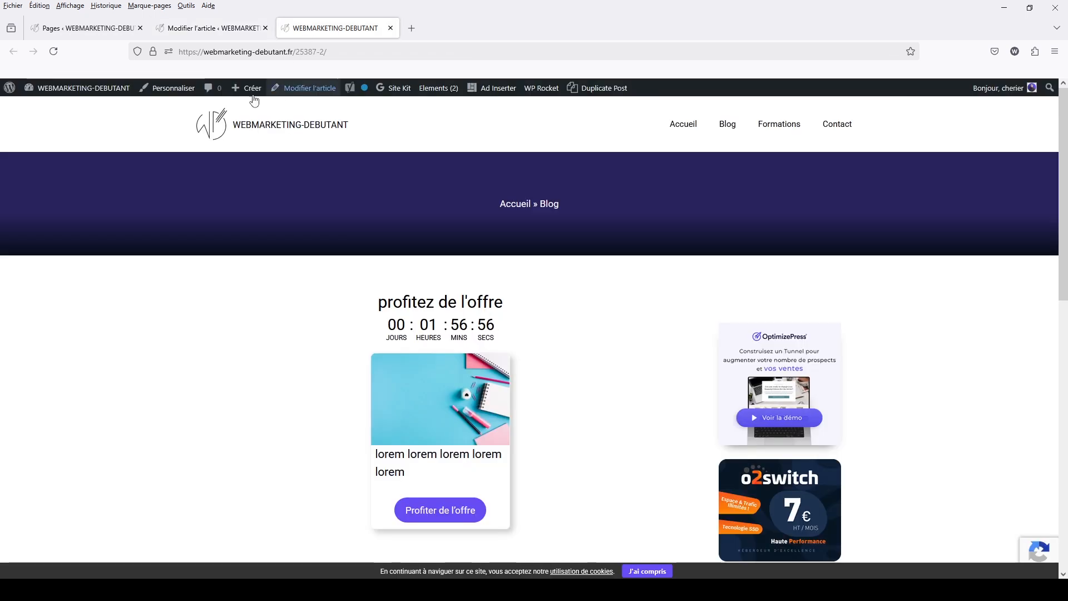
click(54, 52)
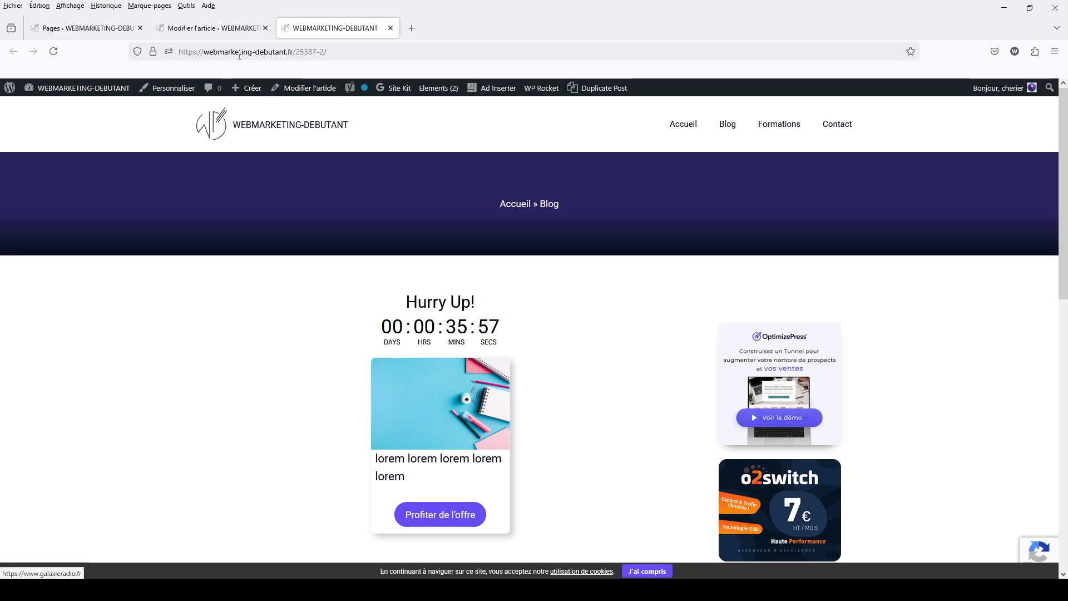
click(217, 31)
Reopen the "onetime" campaign from the HurryTimer campaign list and display its expiry actions
click(106, 33)
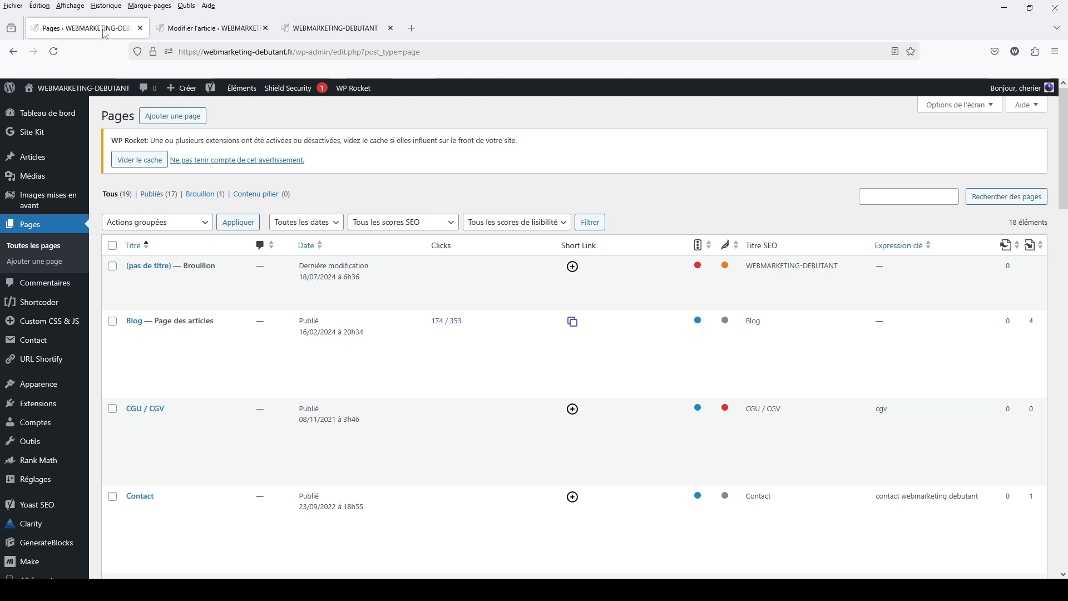
scroll(34, 523, down, 5)
mouse_move(33, 534)
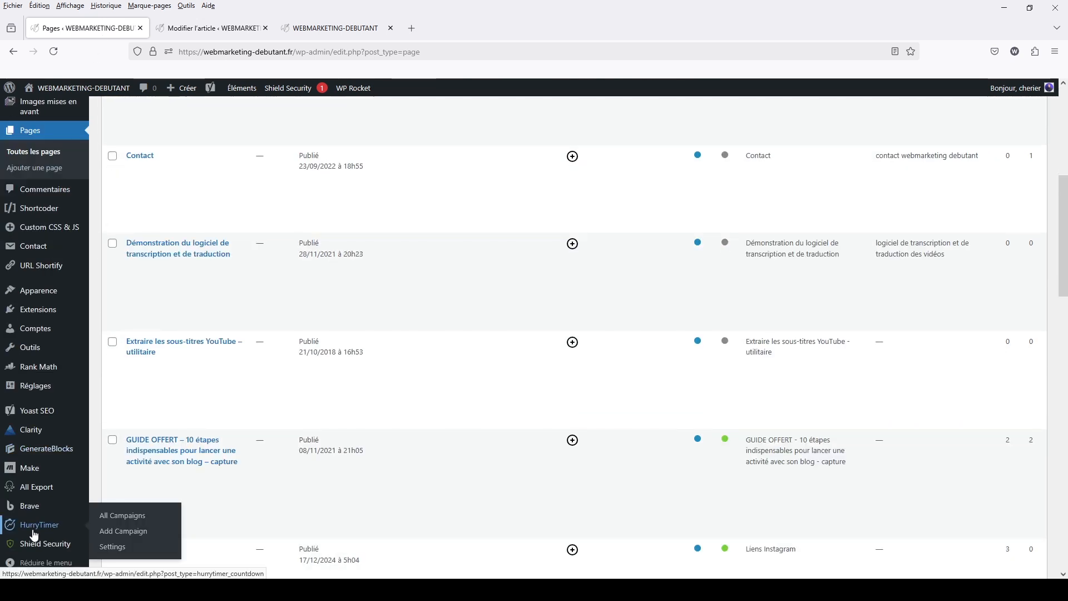
mouse_move(34, 466)
scroll(34, 466, down, 1)
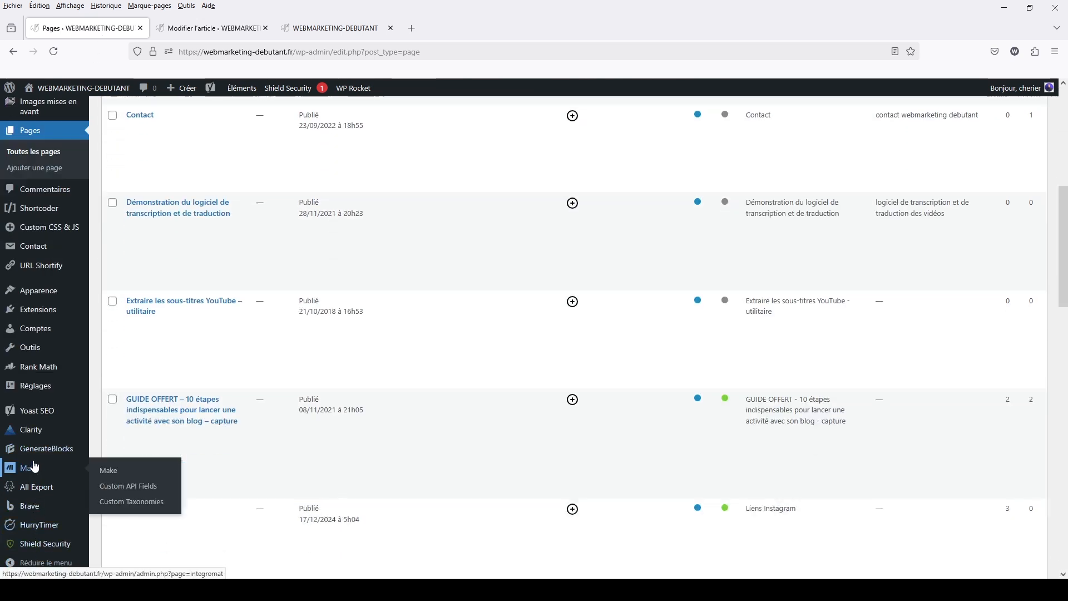
scroll(33, 468, down, 2)
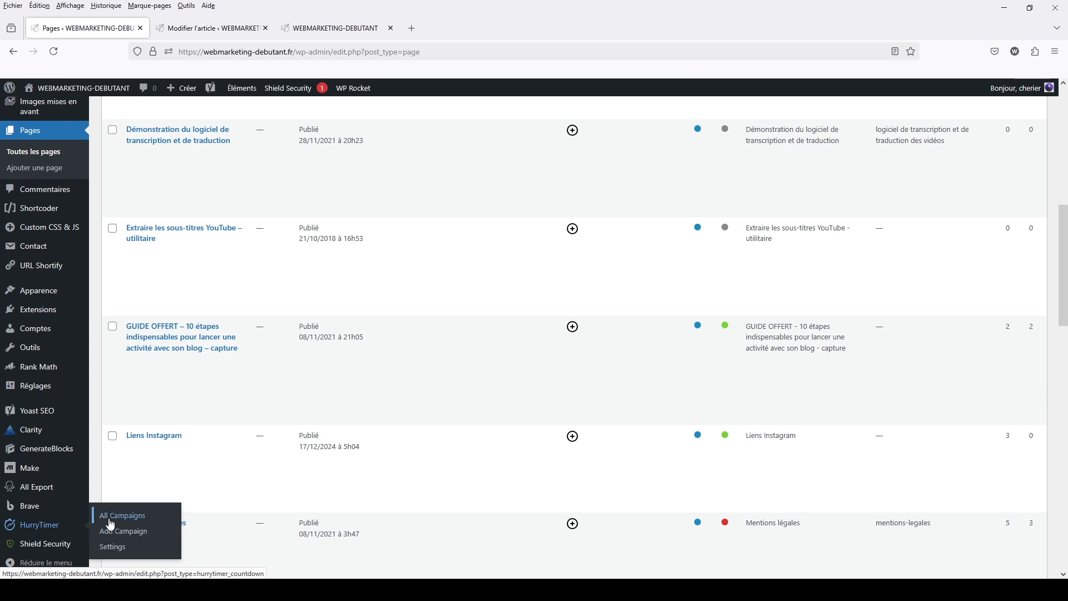
click(108, 517)
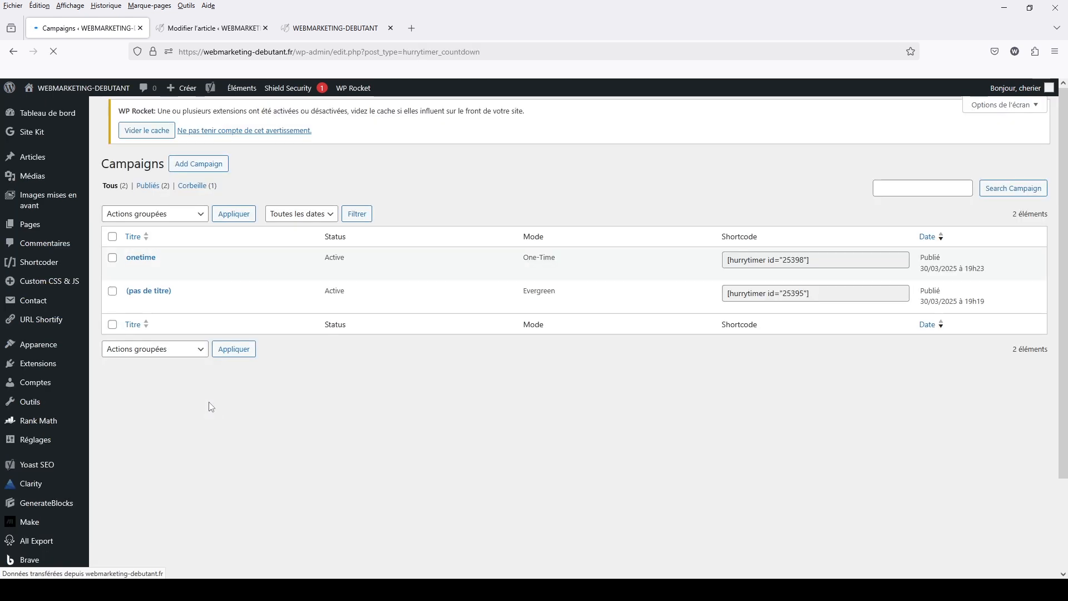
click(139, 279)
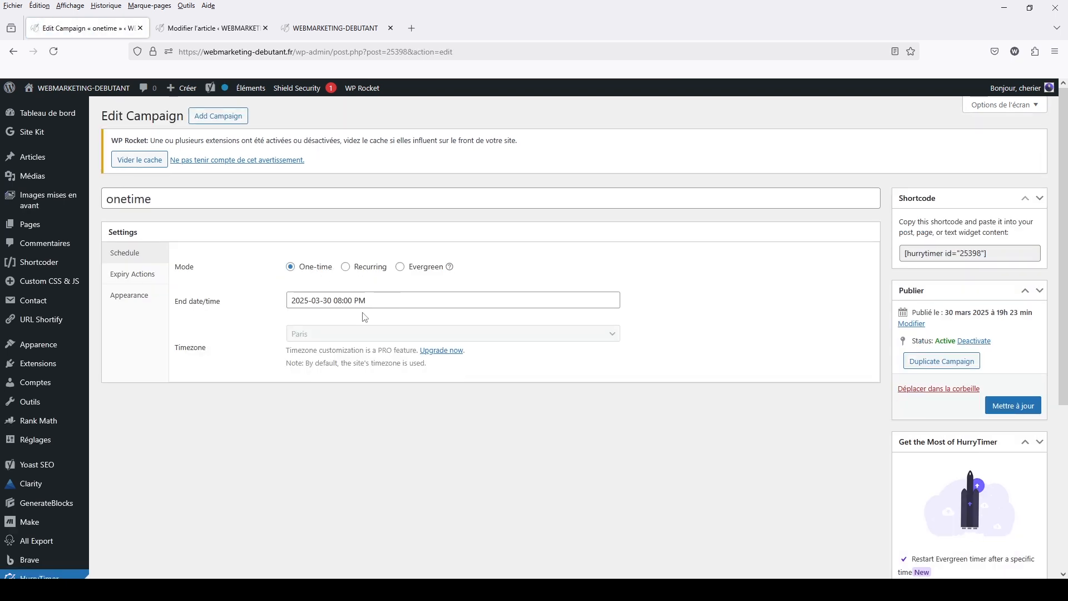
click(150, 278)
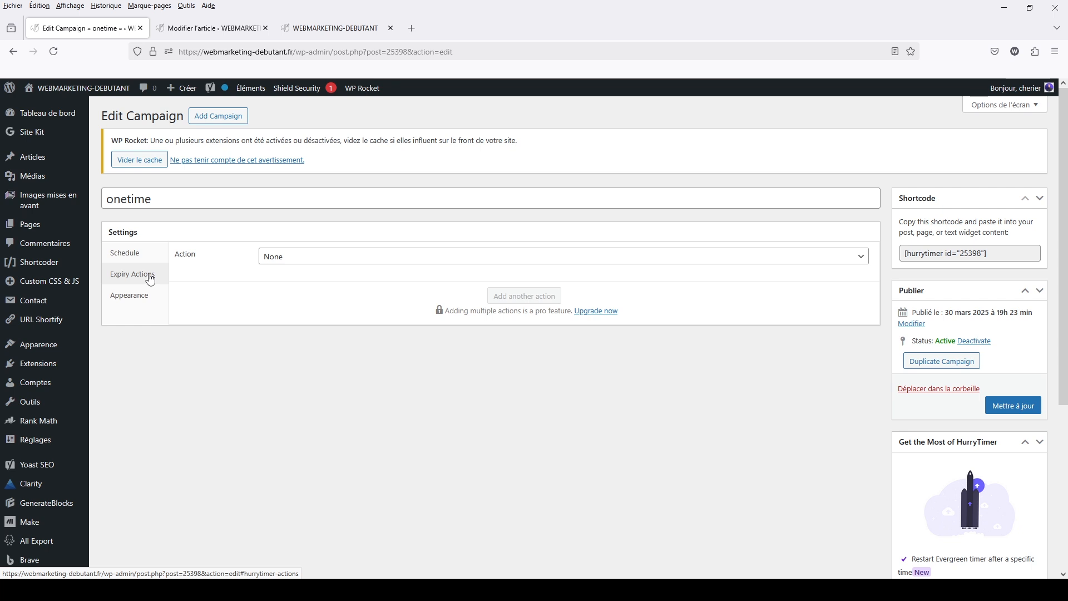
Try the "Redirect to" and "Display message" expiry actions for the campaign, and return the action to None
click(305, 260)
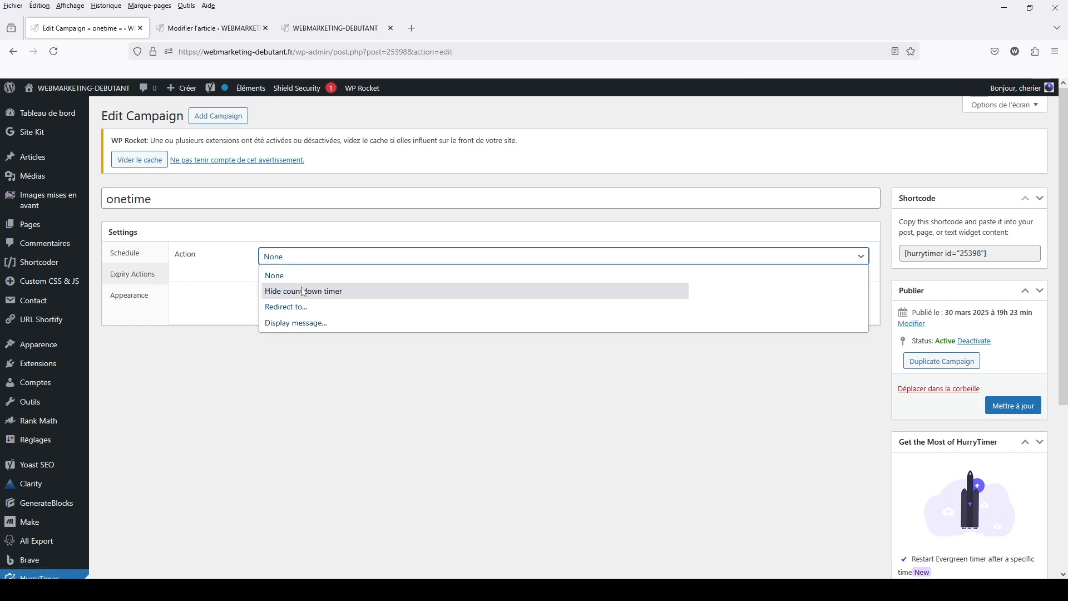
click(295, 307)
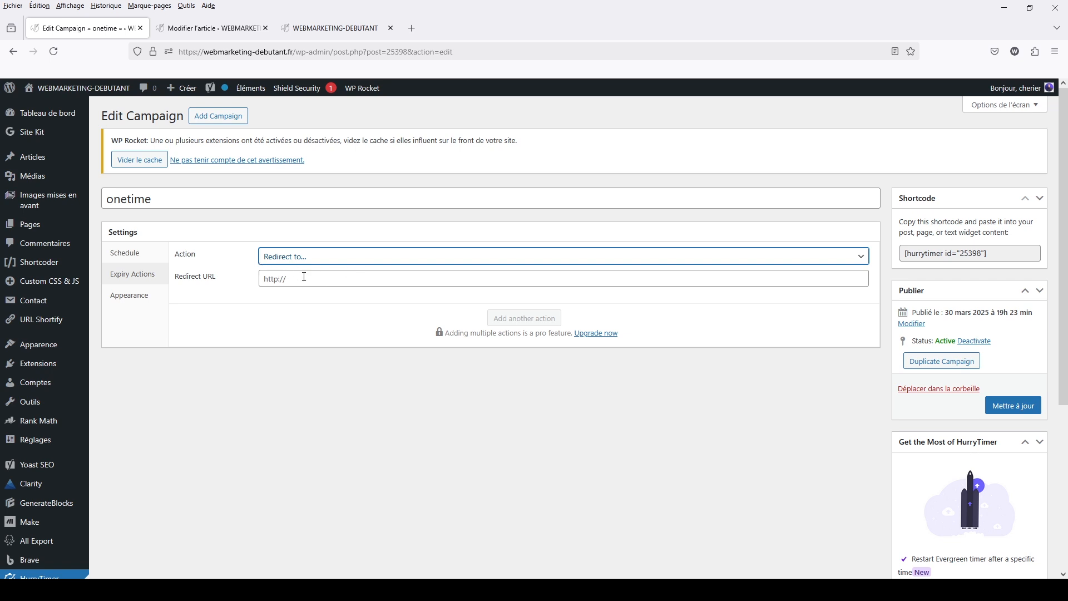
click(277, 283)
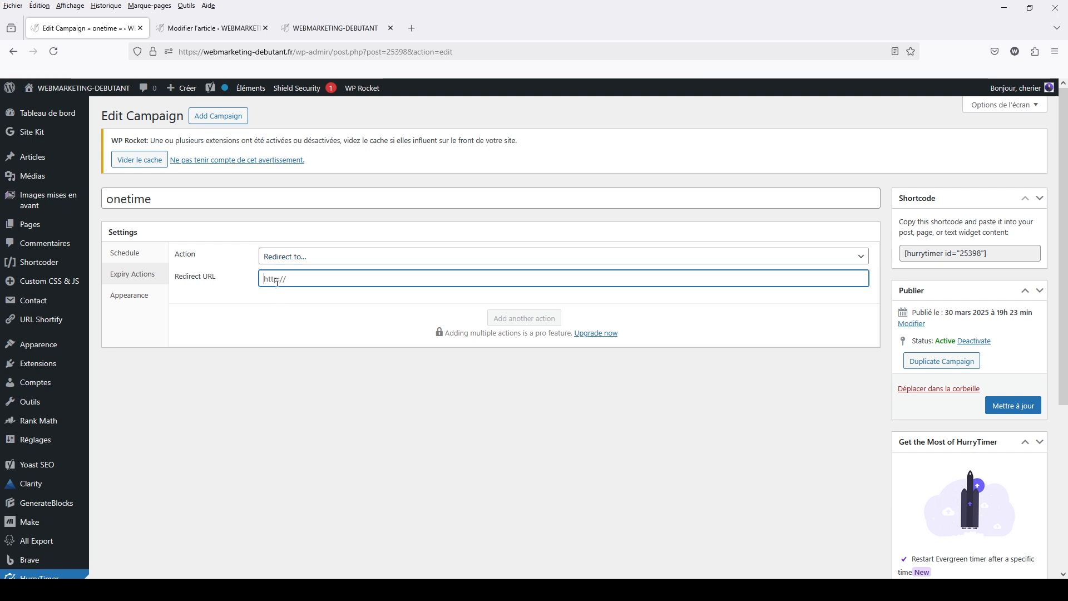
click(285, 261)
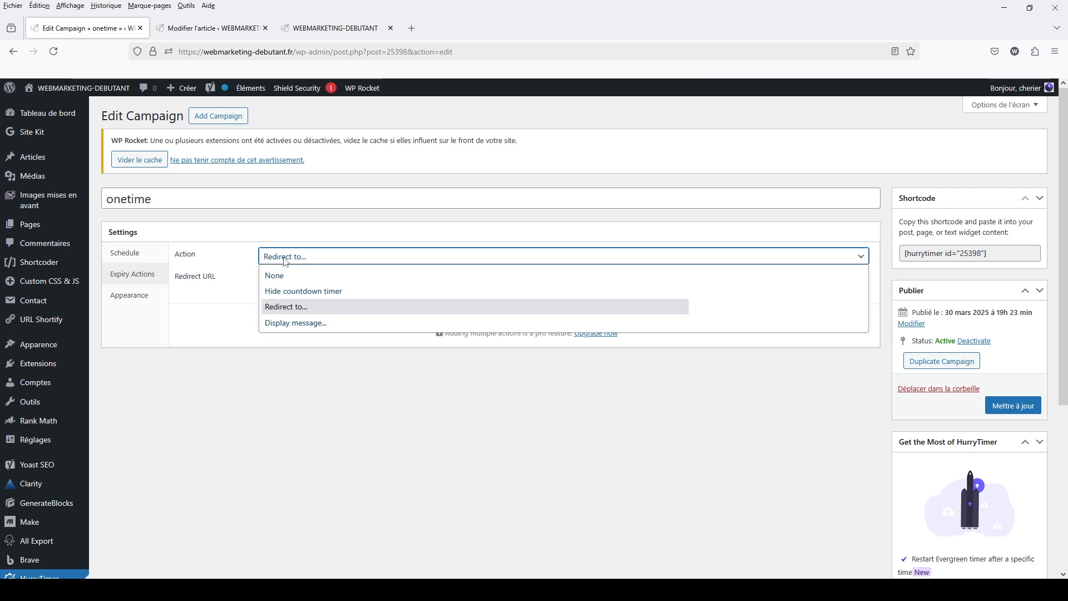
click(280, 324)
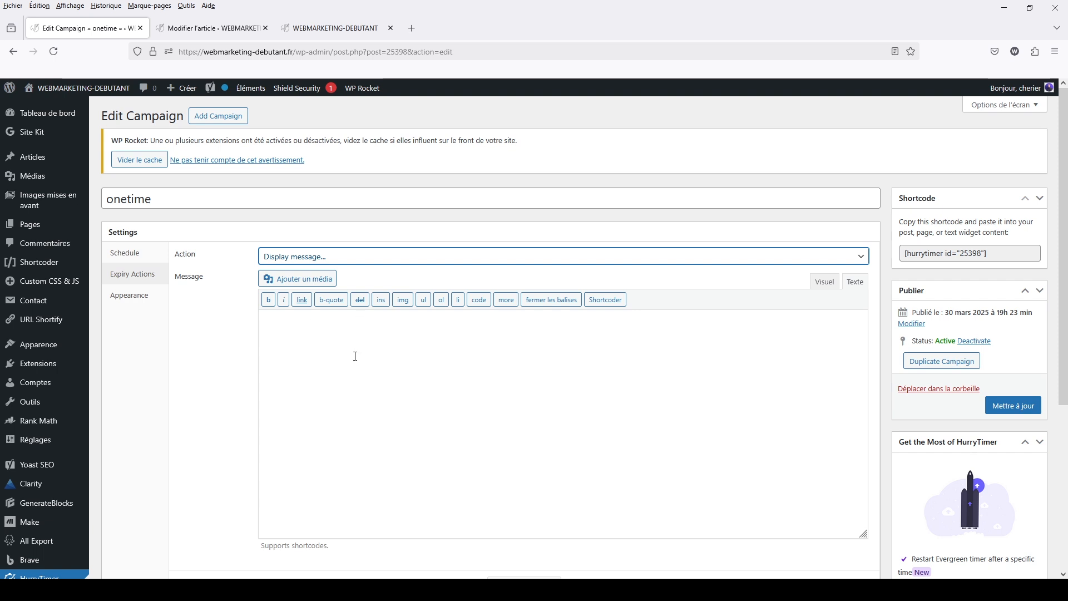
click(294, 259)
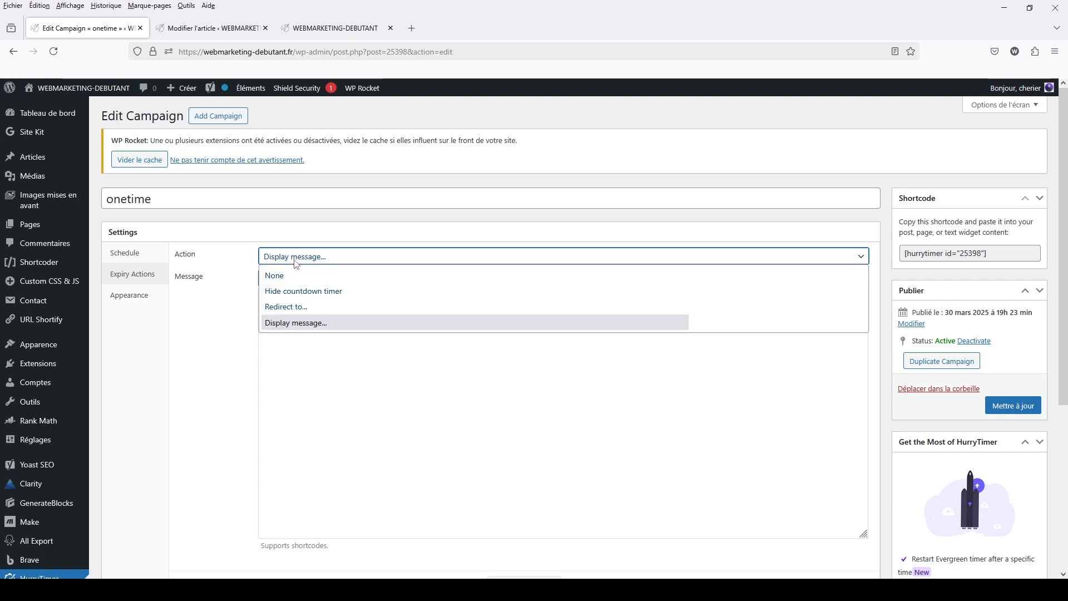
click(274, 282)
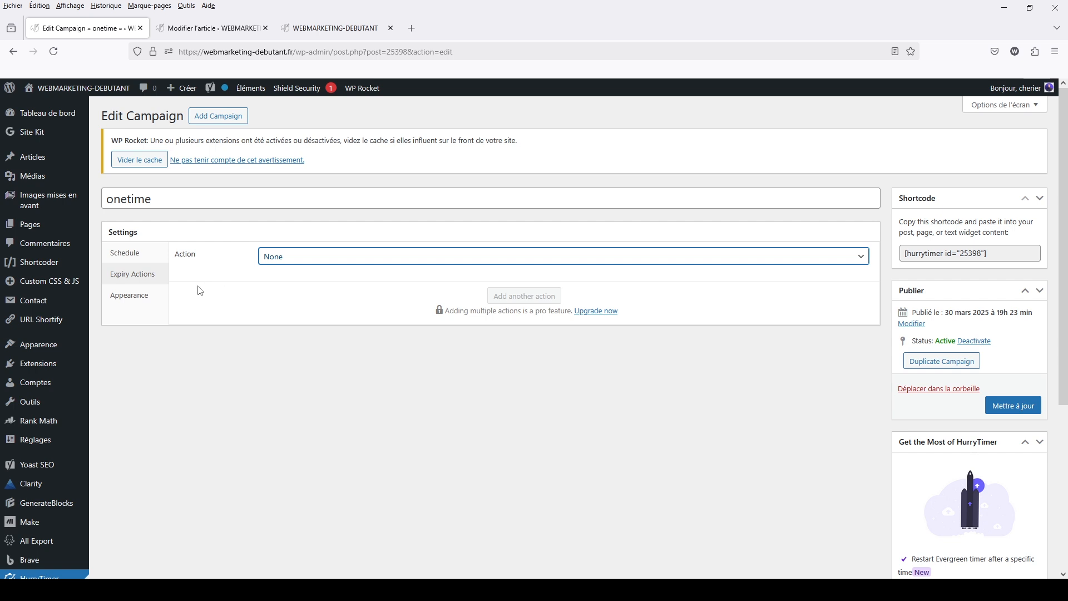
Search the plugin directory for "block visibility", and install and activate the Block Visibility plugin
click(39, 369)
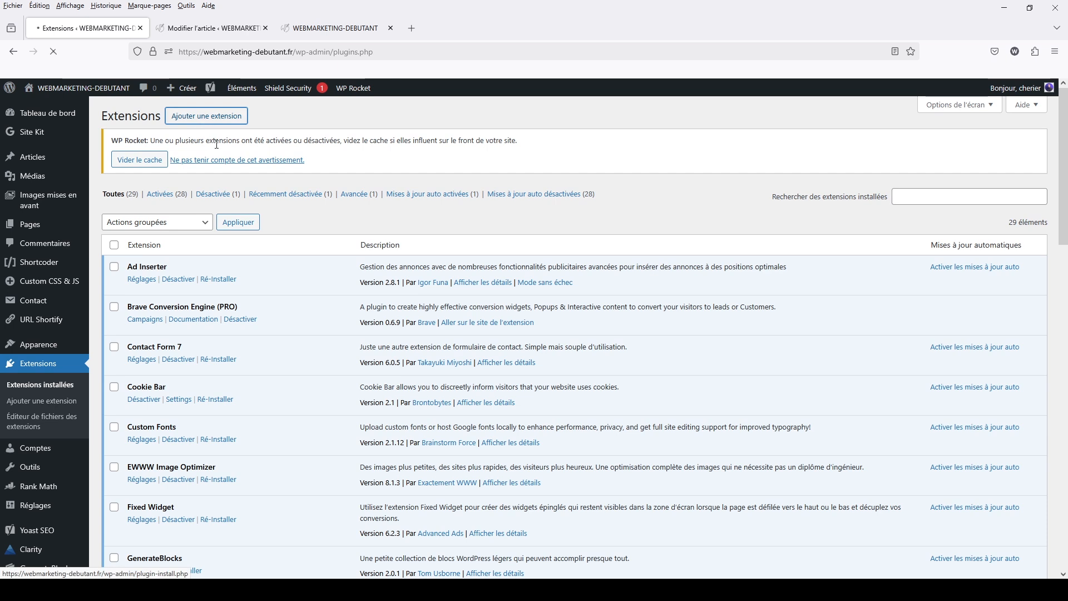
click(206, 116)
click(882, 202)
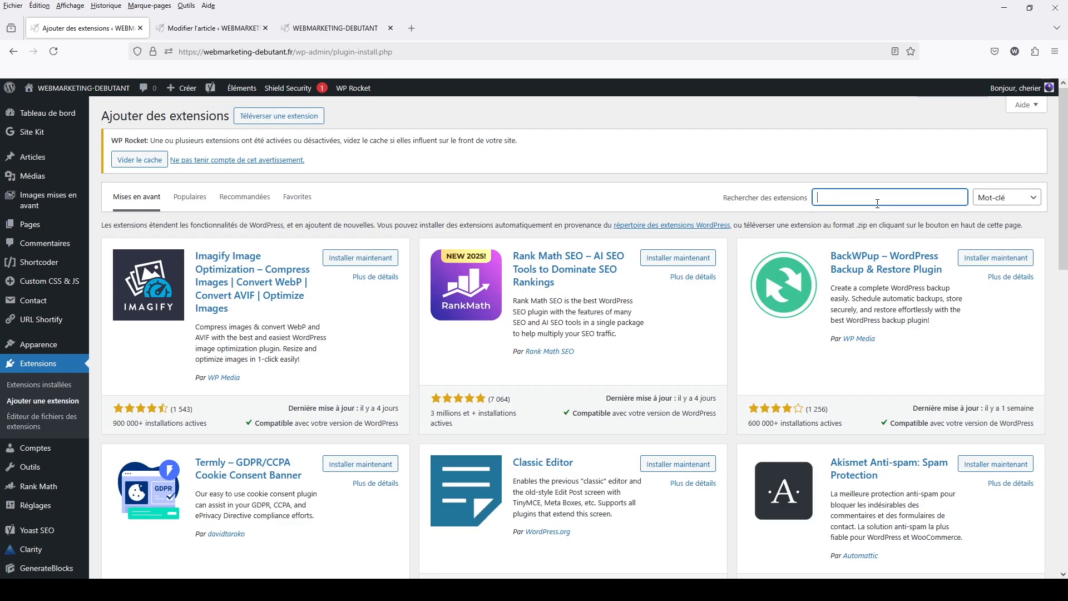
text(block visib)
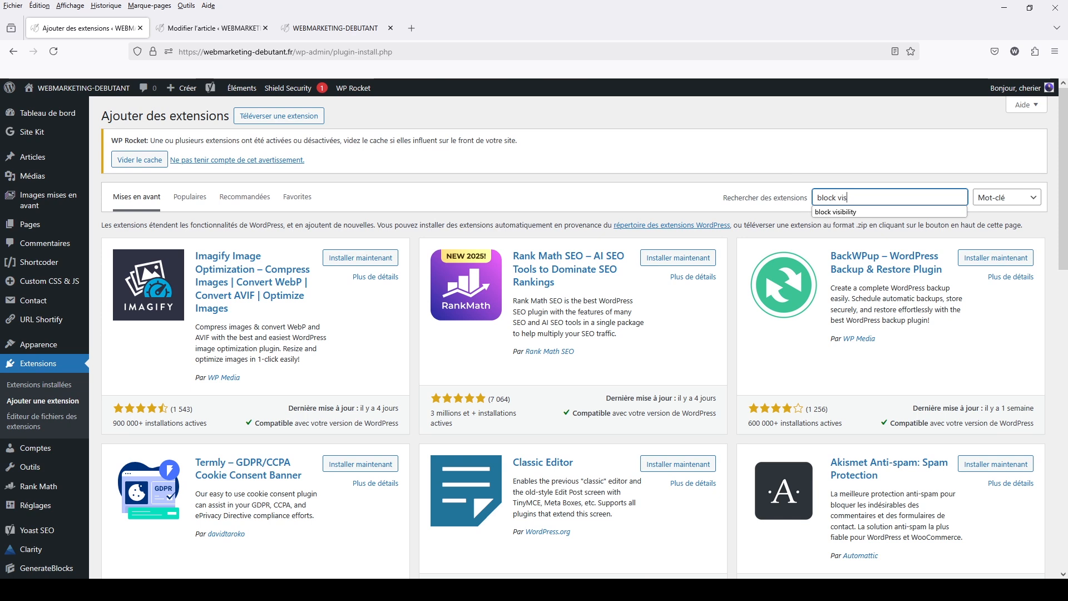
text(ility)
key(Return)
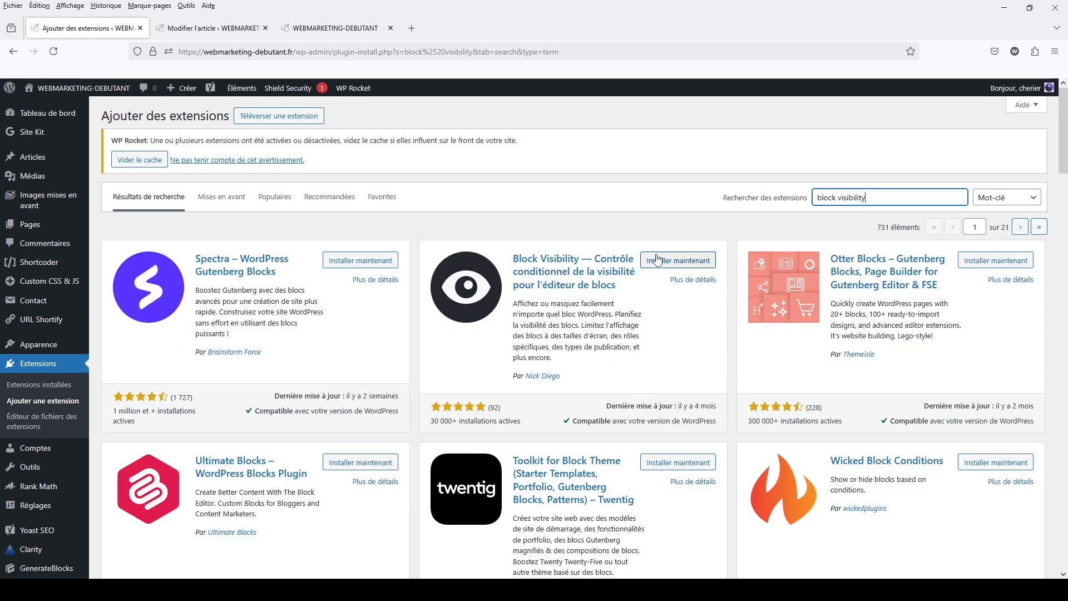
click(678, 260)
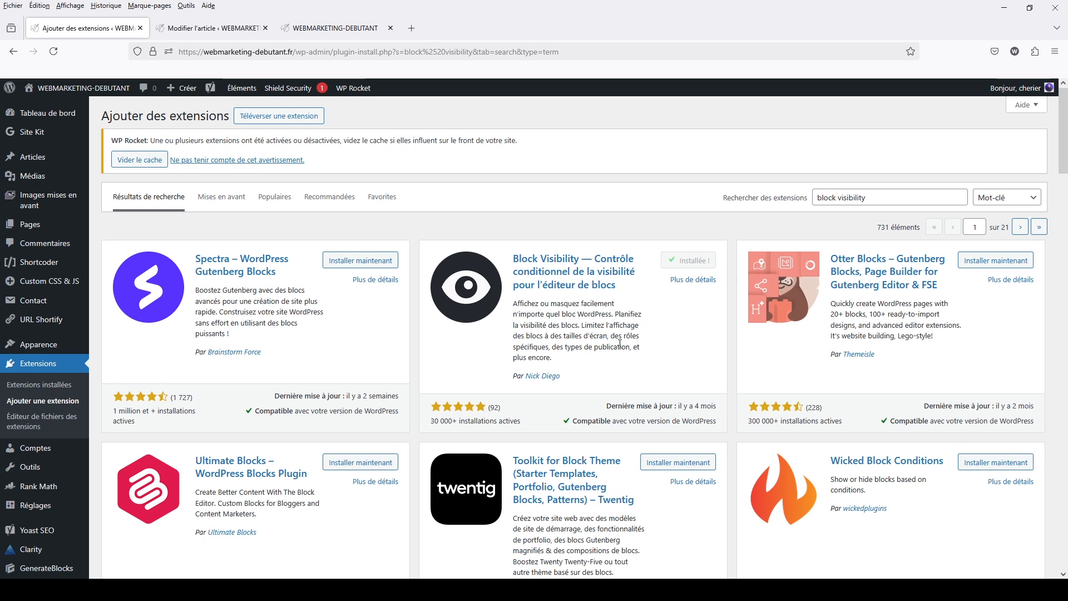
click(699, 267)
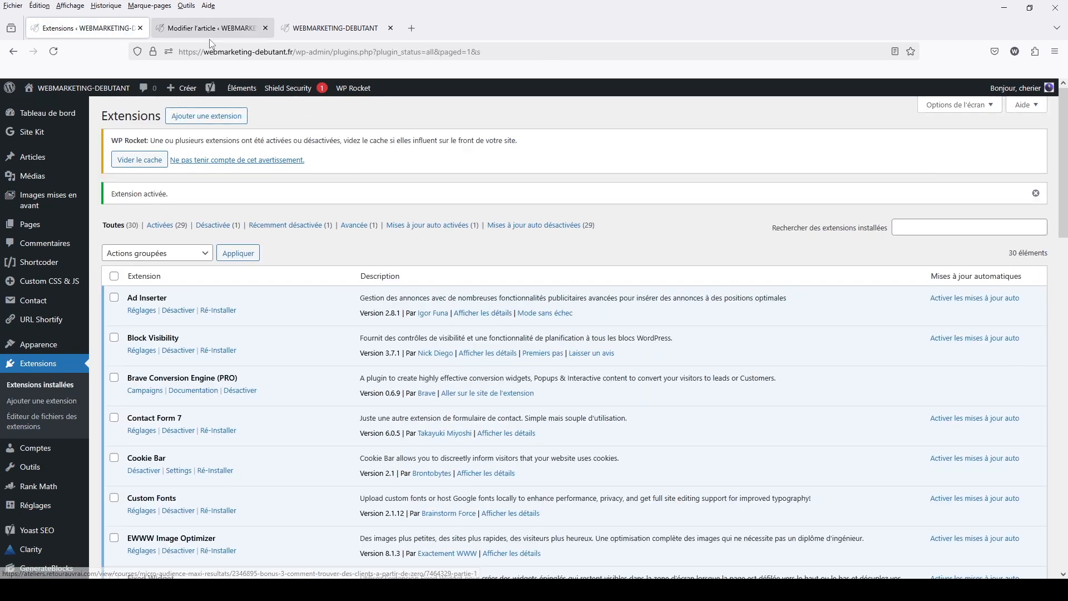
Return to the article's edit page and reload it to load the Block Visibility settings
click(209, 37)
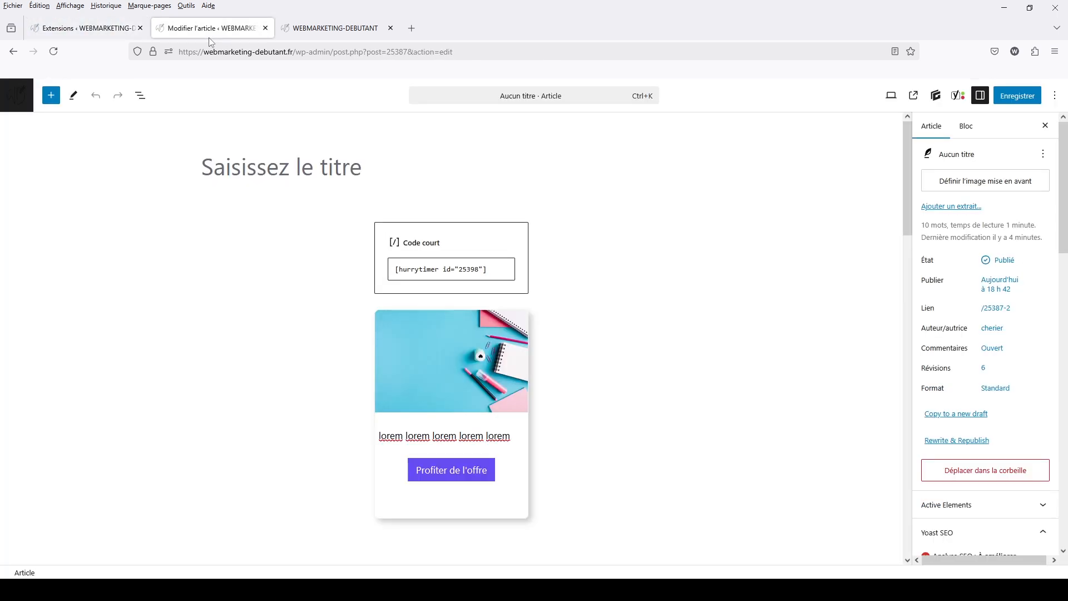
click(54, 51)
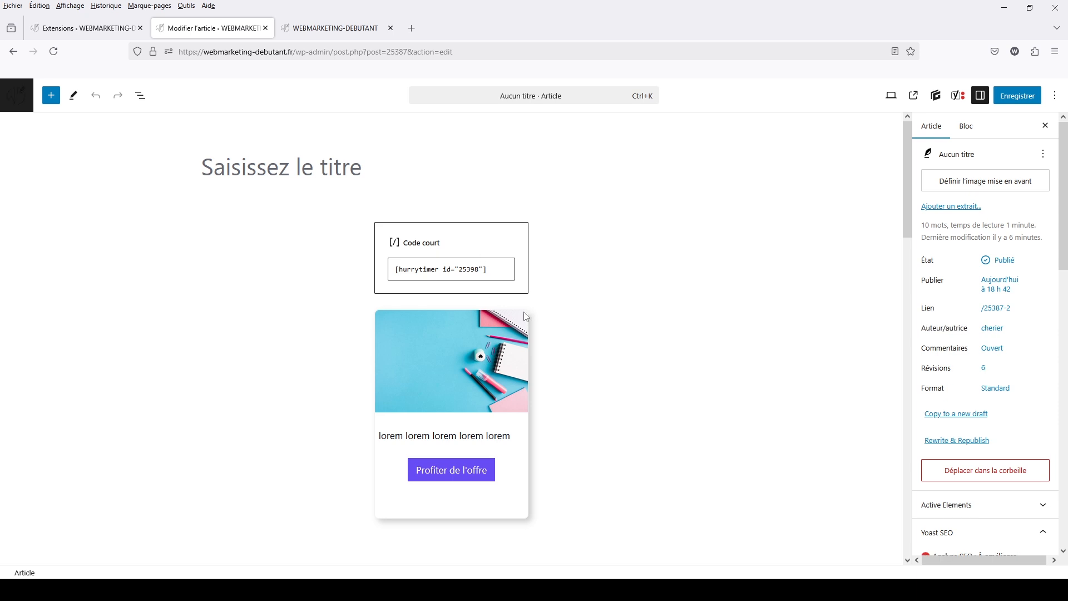
scroll(985, 400, down, 6)
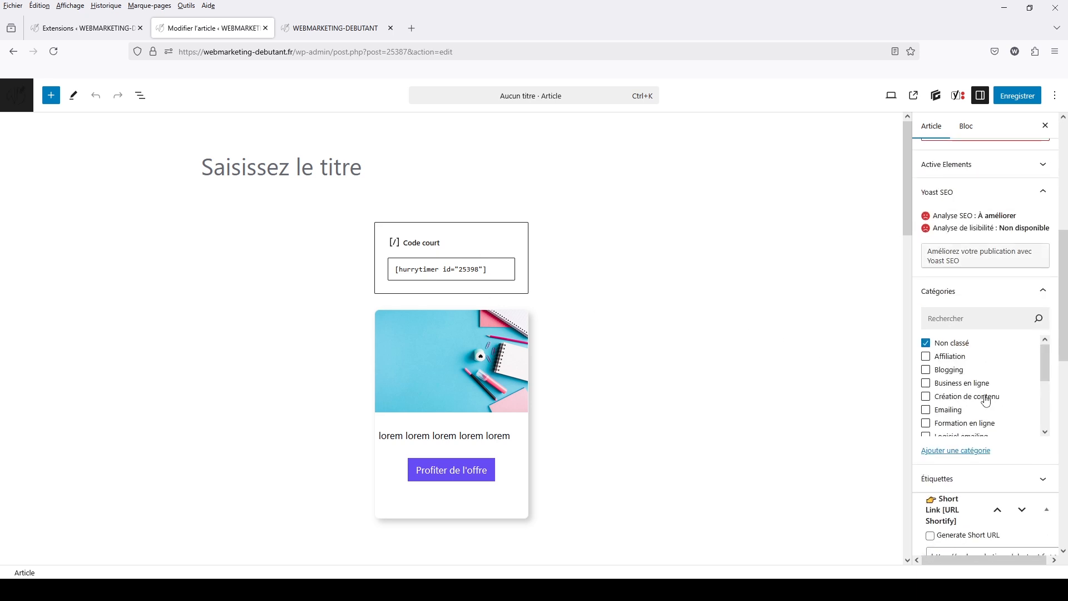
scroll(986, 399, down, 2)
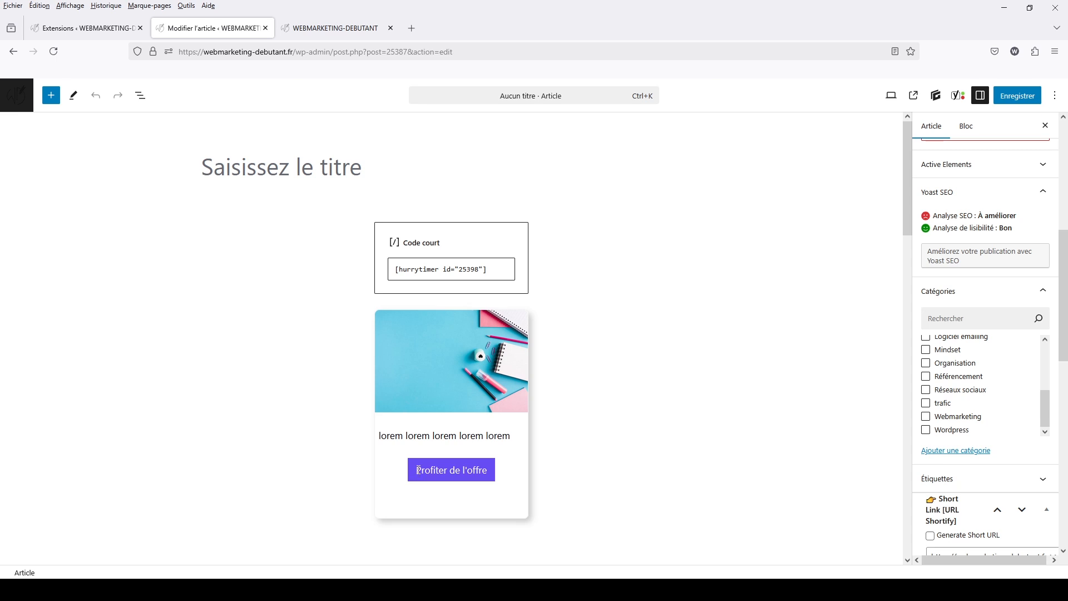
Show the article's block structure as a list and select the Boutons block containing "Profiter de l'offre"
click(503, 474)
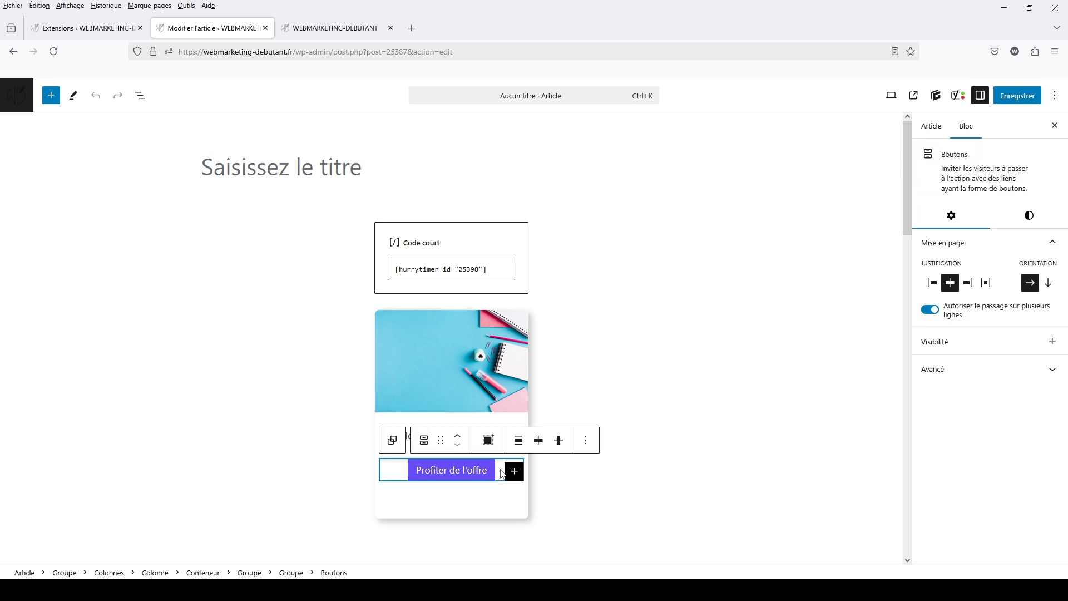
click(141, 96)
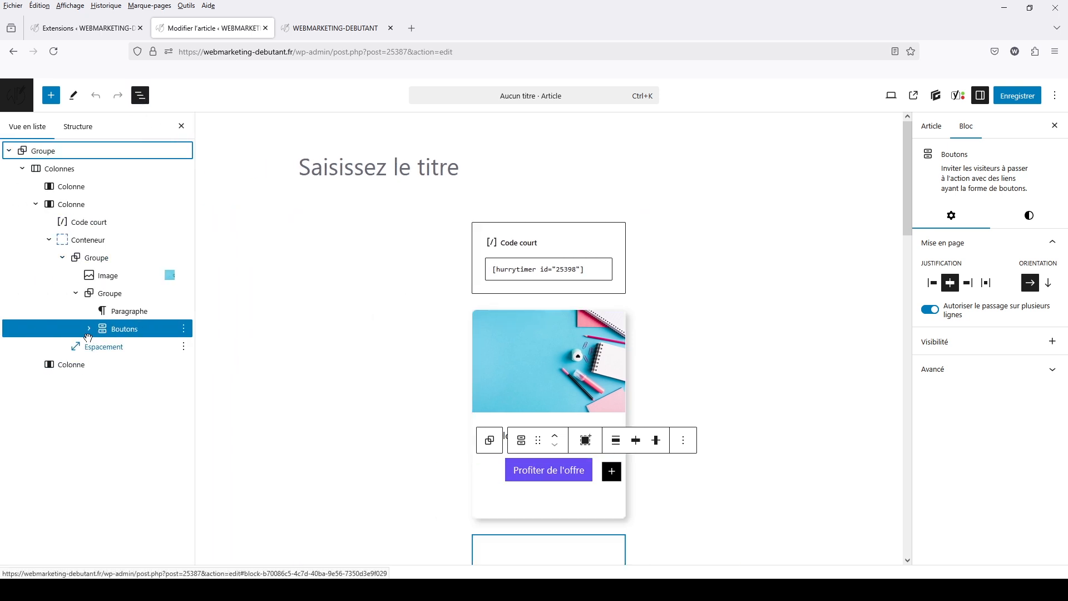
click(89, 329)
click(133, 348)
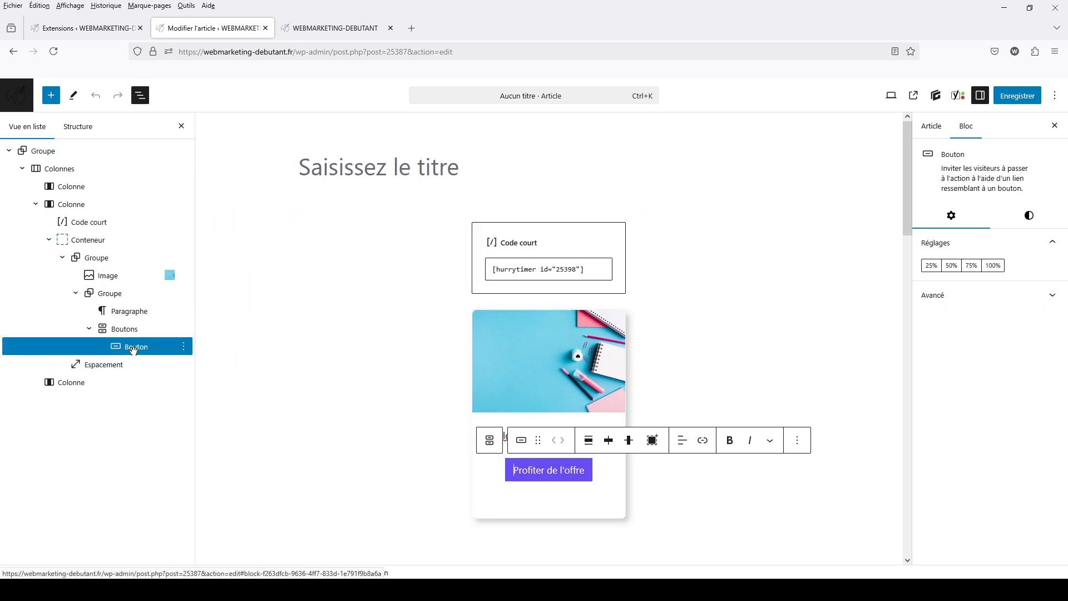
click(132, 329)
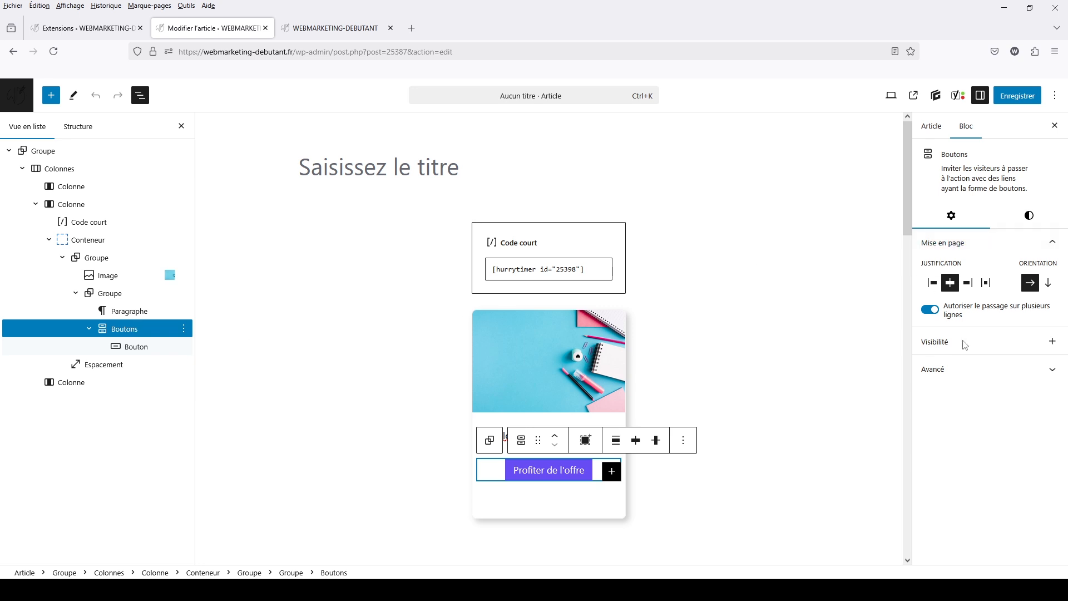
Add the "Date & heure" visibility control to the Boutons block and enable day-of-week selection in its schedule
click(1053, 343)
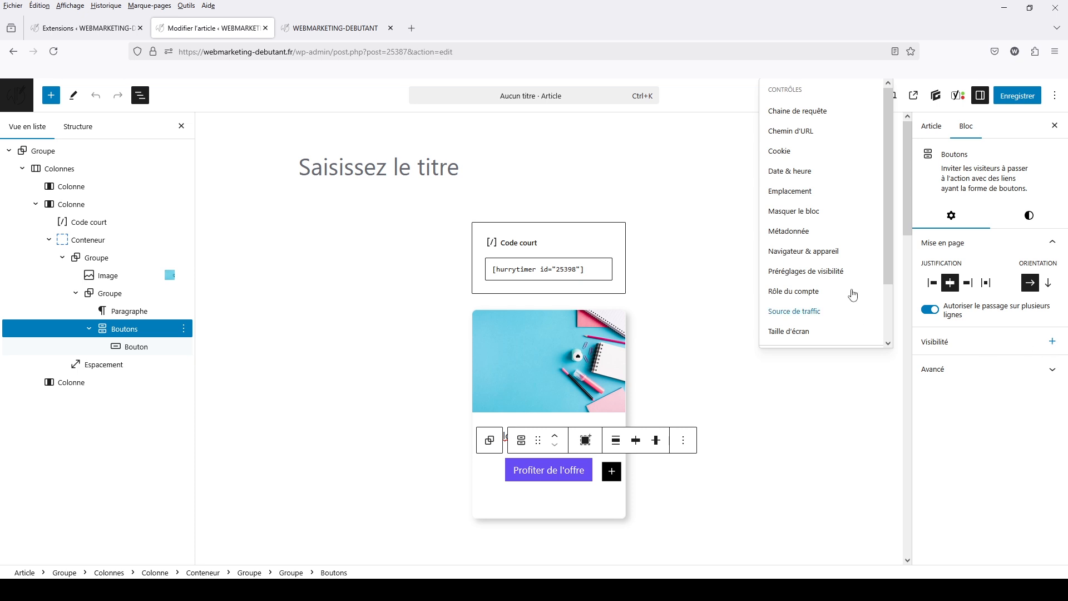
click(800, 175)
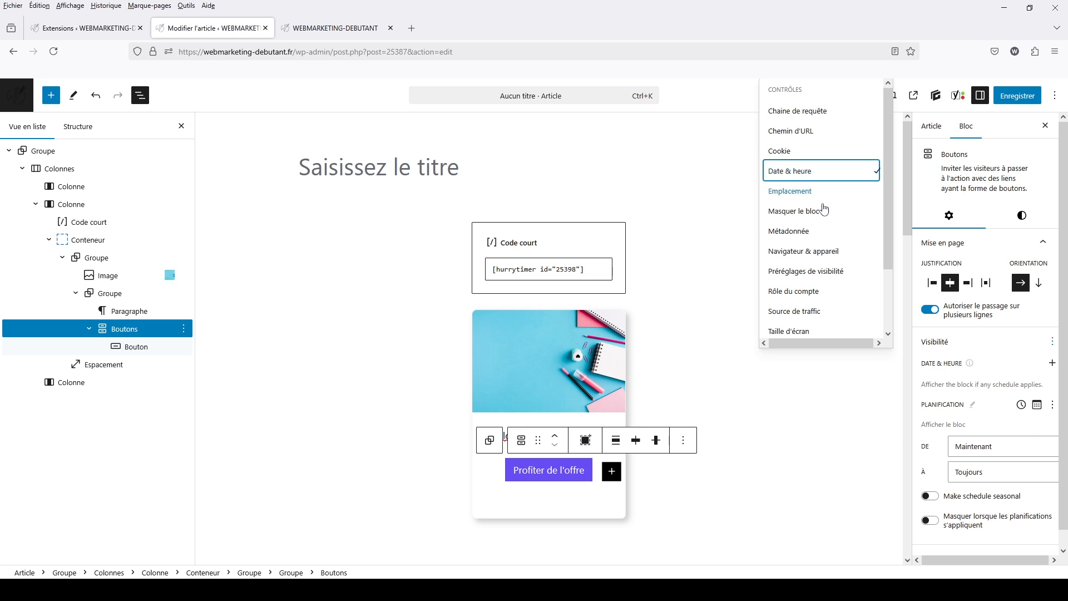
scroll(1005, 336, down, 1)
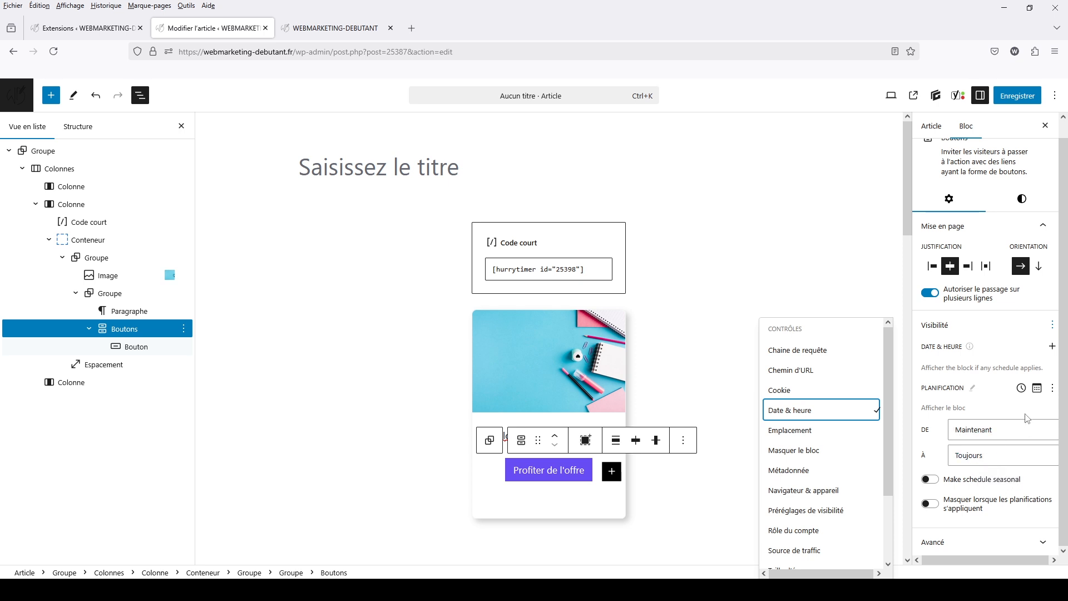
click(1036, 389)
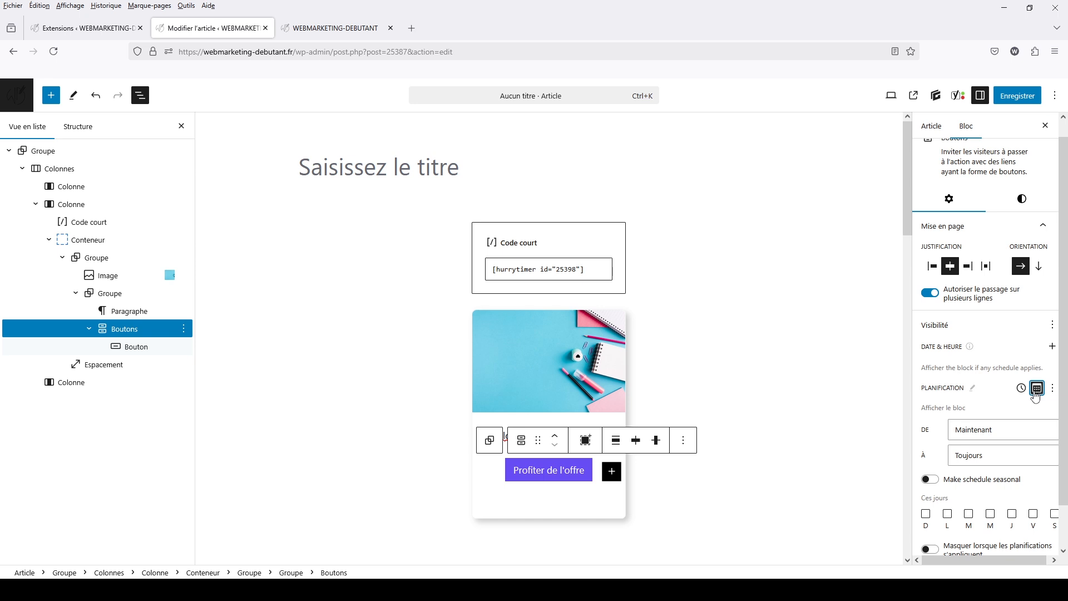
scroll(958, 461, down, 1)
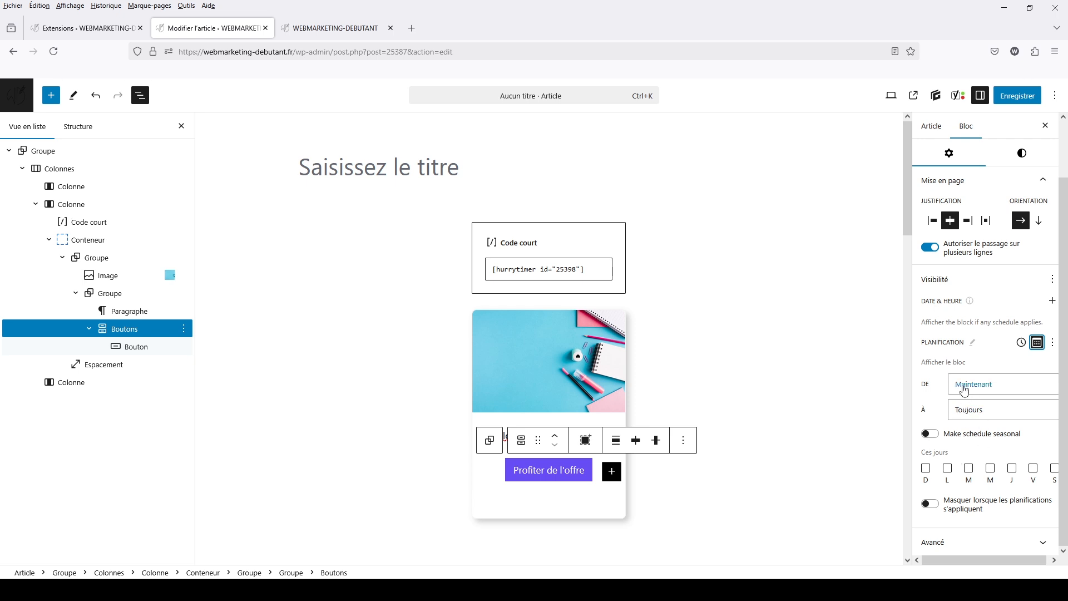
Set the Boutons block's schedule to end on March 30, 2025, and try to set the end hour to 20
click(968, 416)
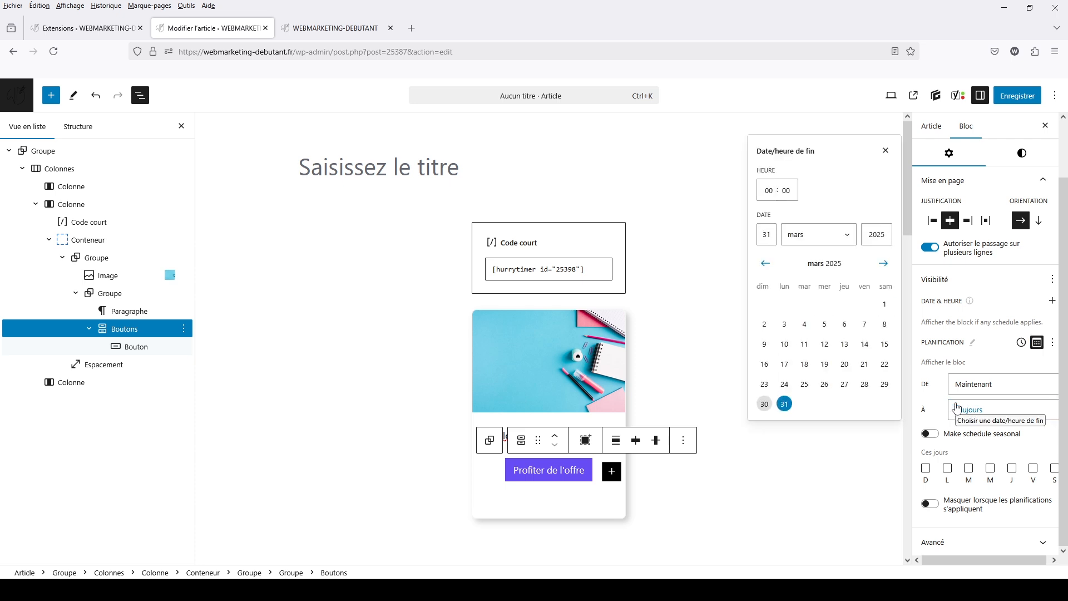
click(764, 404)
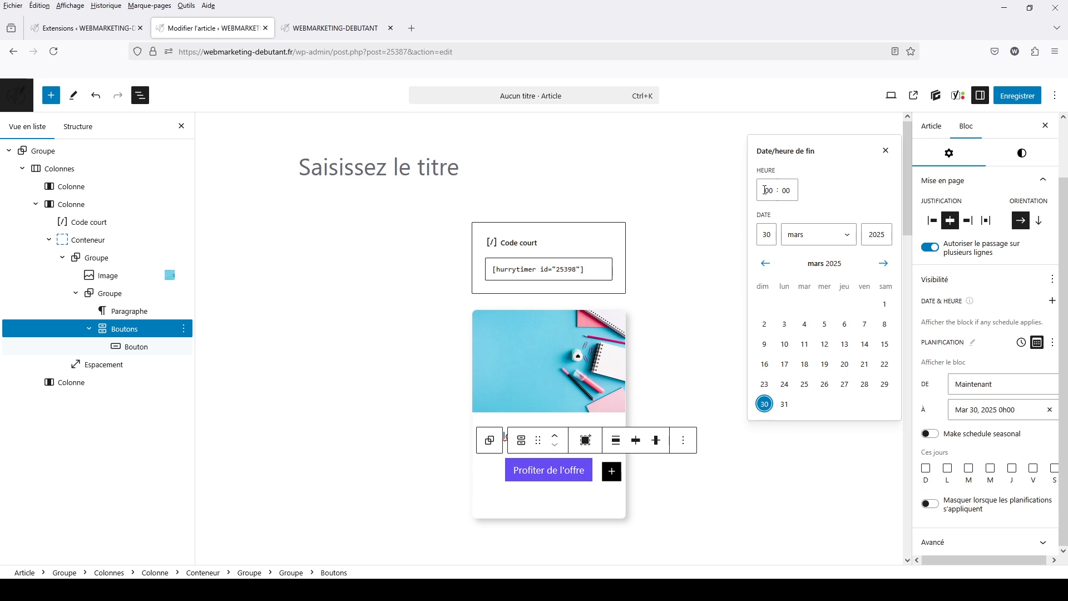
drag(765, 189, 777, 189)
text(20)
click(826, 504)
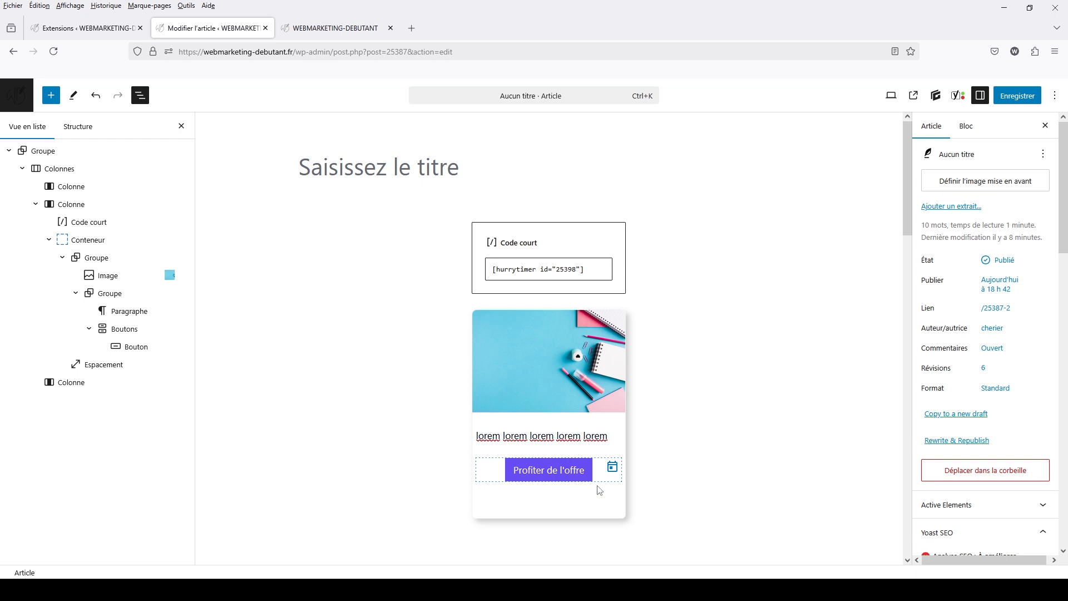
Reselect the Boutons block in the offer card and examine its visibility schedule settings
scroll(897, 443, down, 1)
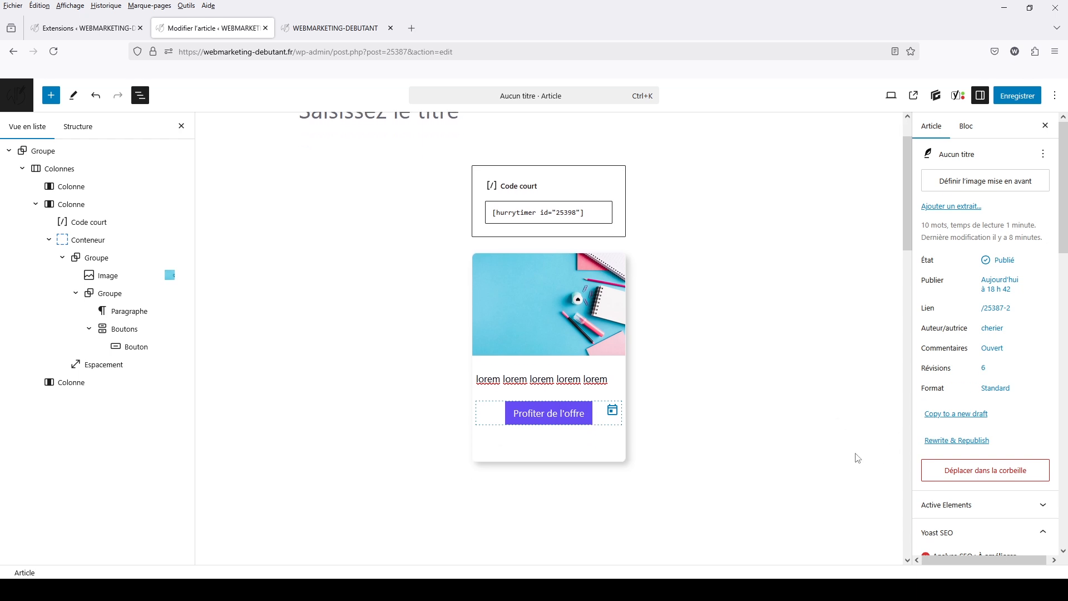
click(599, 418)
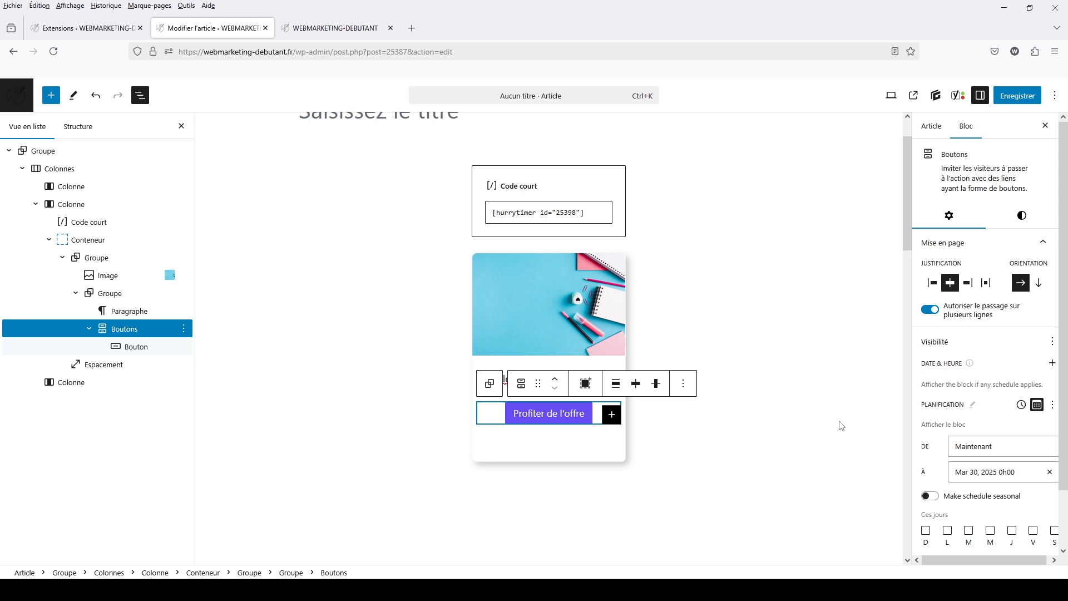
scroll(843, 429, down, 2)
scroll(788, 414, up, 4)
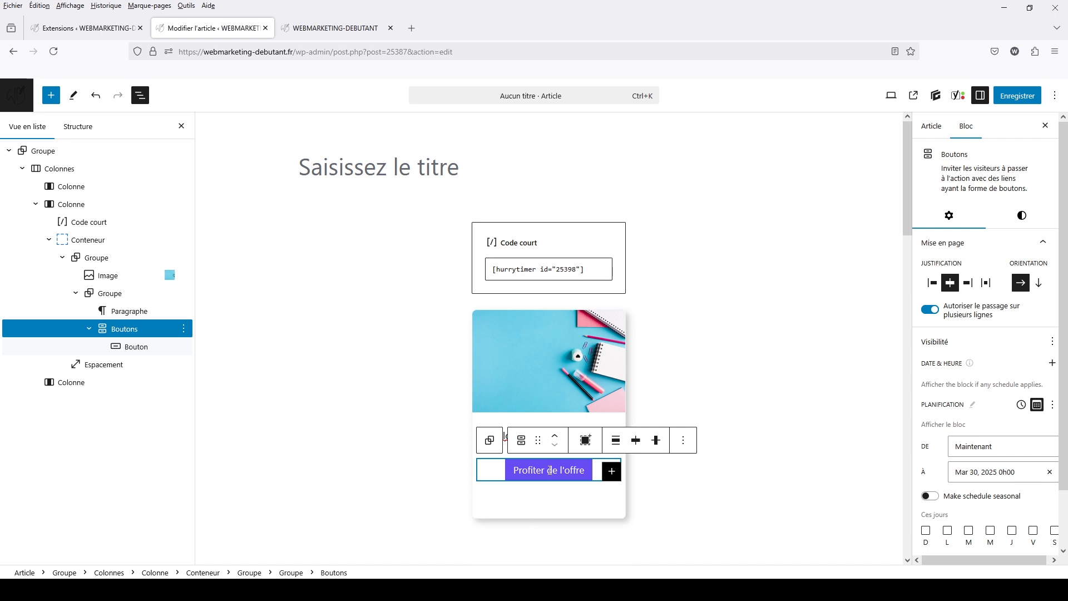
scroll(839, 421, down, 3)
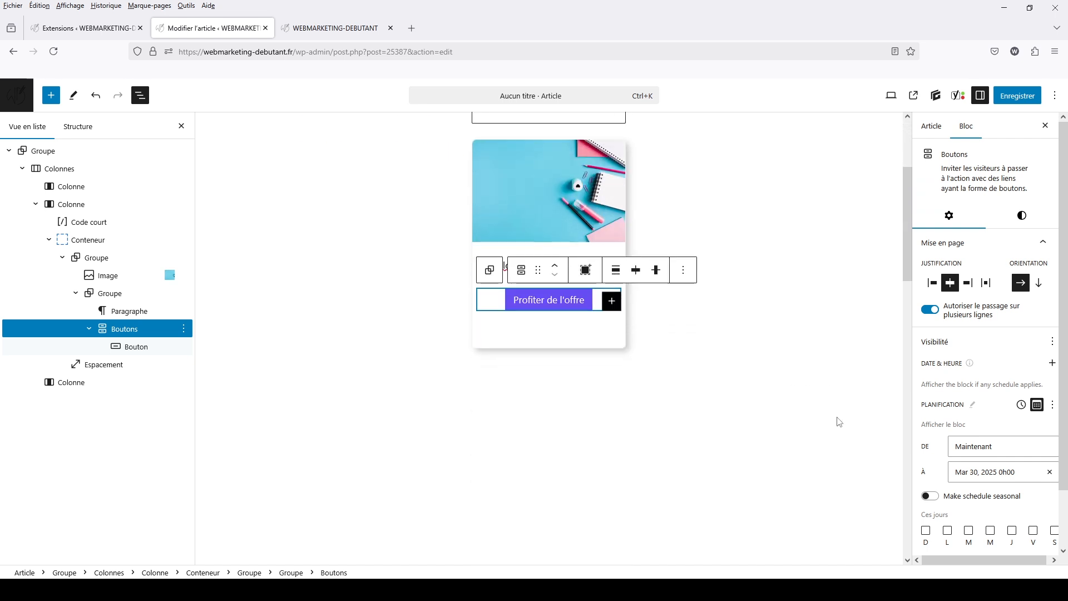
scroll(839, 422, up, 1)
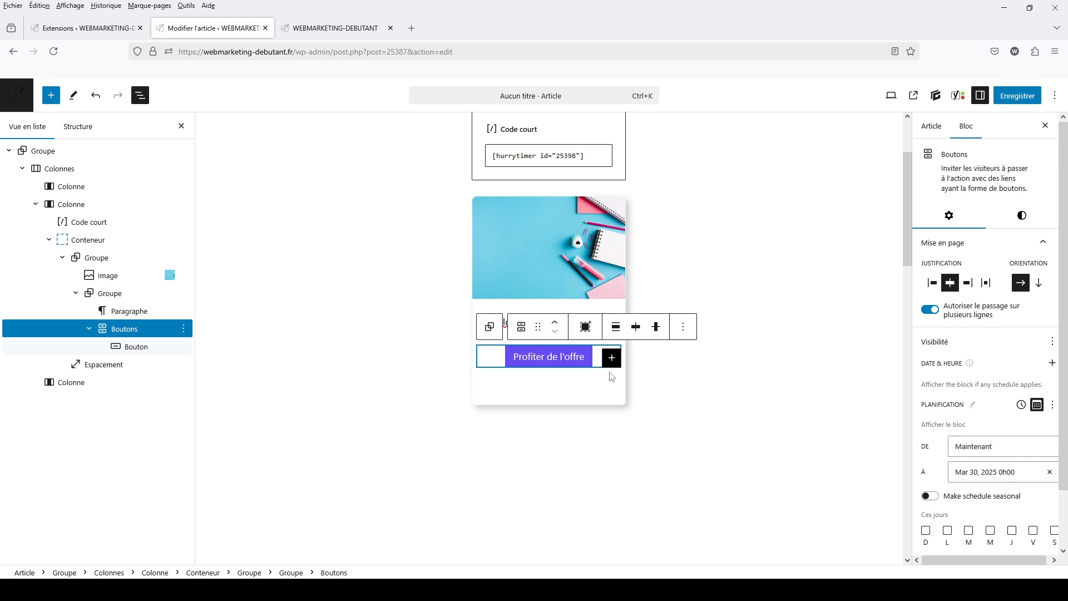
scroll(995, 509, down, 1)
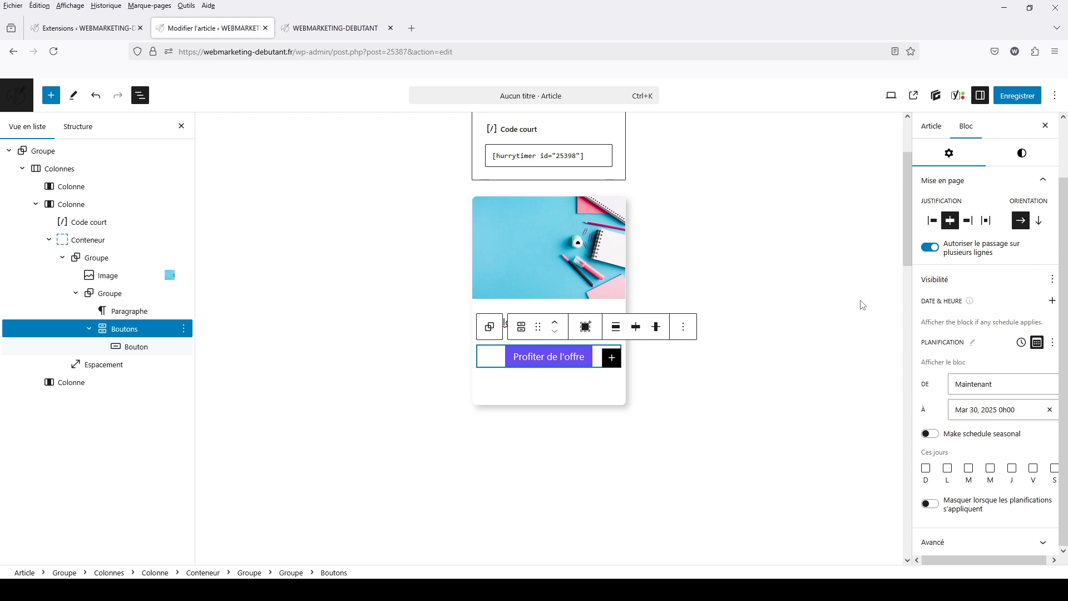
scroll(861, 305, up, 3)
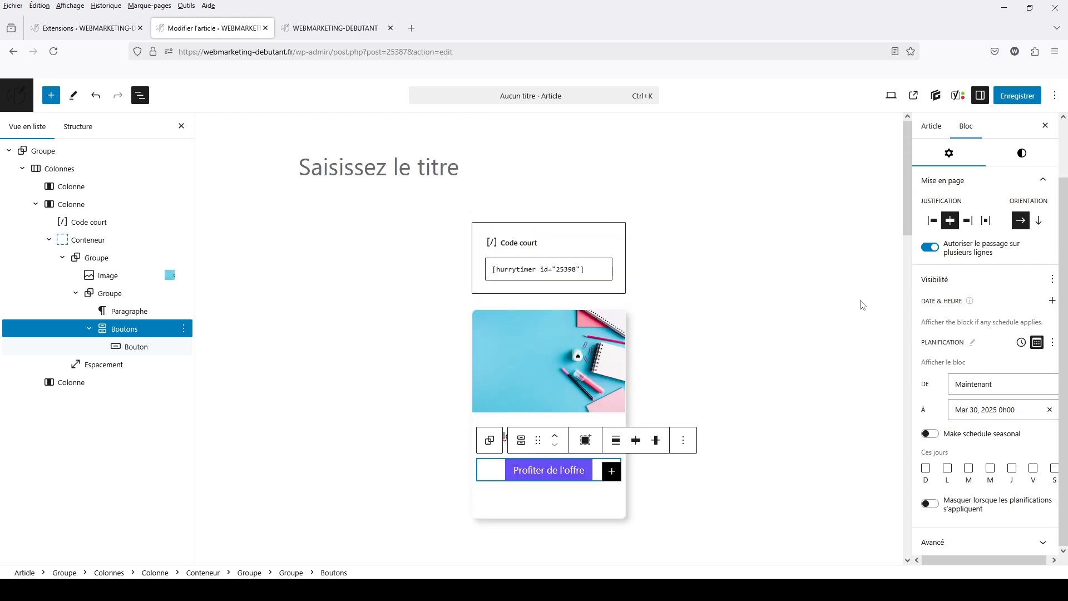